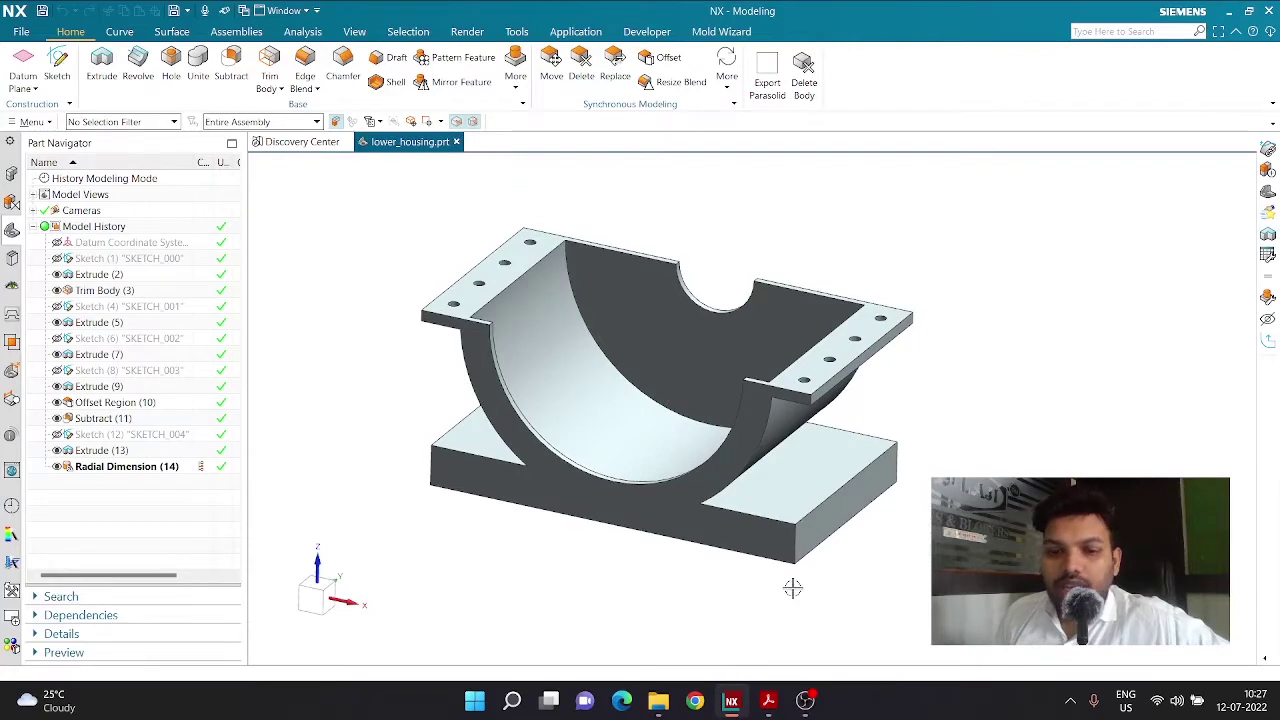
Compare the lower housing model in NX with the views of the Upper_Housing drawing in Acrobat Reader
{"action": "middle_click_drag", "start_coordinate": [854, 580], "coordinate": [846, 594]}
{"action": "left_click", "coordinate": [770, 701]}
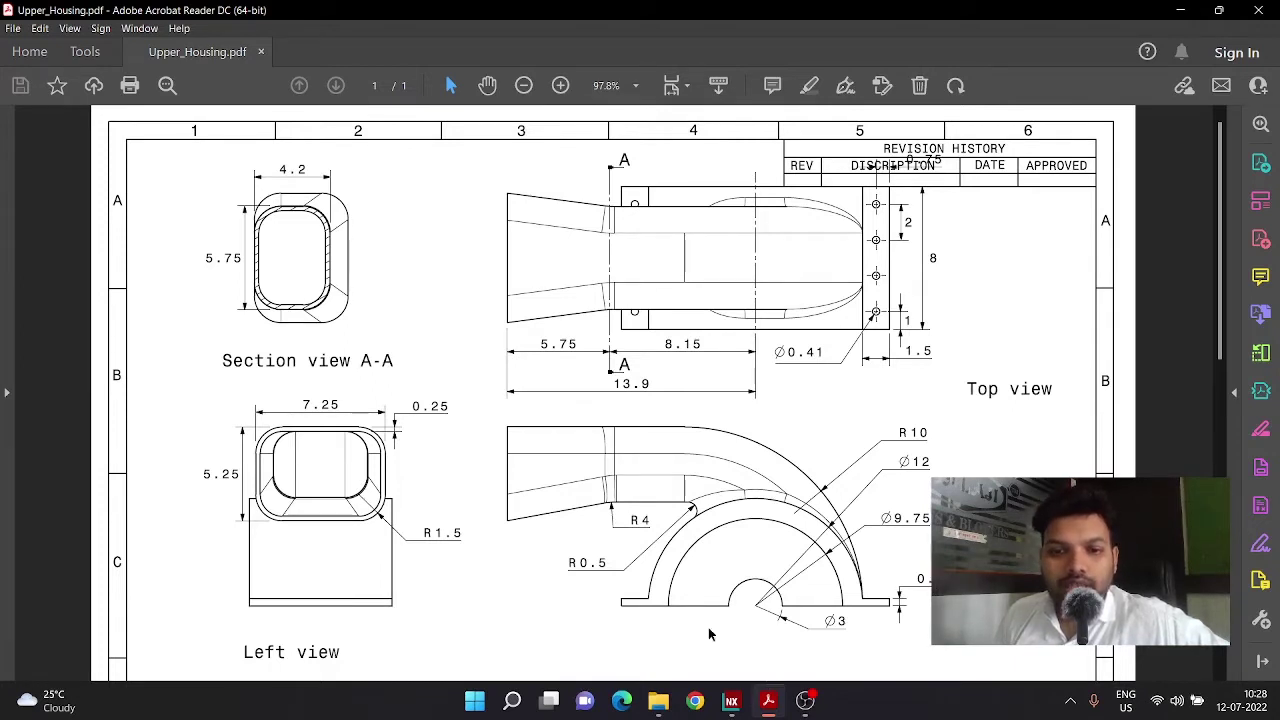
{"action": "left_click", "coordinate": [731, 700]}
{"action": "mouse_move", "coordinate": [636, 384]}
{"action": "middle_mouse_down"}
{"action": "mouse_move", "coordinate": [603, 380]}
{"action": "mouse_move", "coordinate": [630, 375]}
{"action": "mouse_move", "coordinate": [622, 365]}
{"action": "middle_mouse_up"}
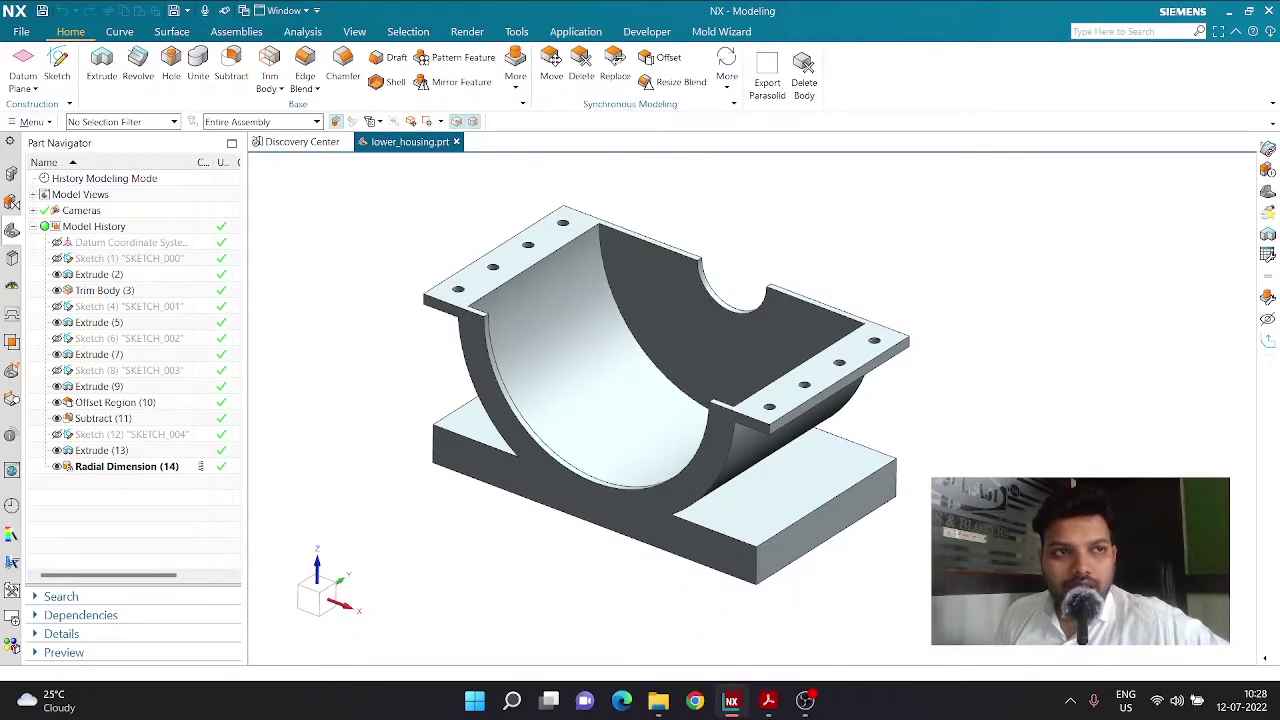
{"action": "middle_click_drag", "start_coordinate": [860, 560], "coordinate": [900, 575]}
{"action": "left_click", "coordinate": [776, 703]}
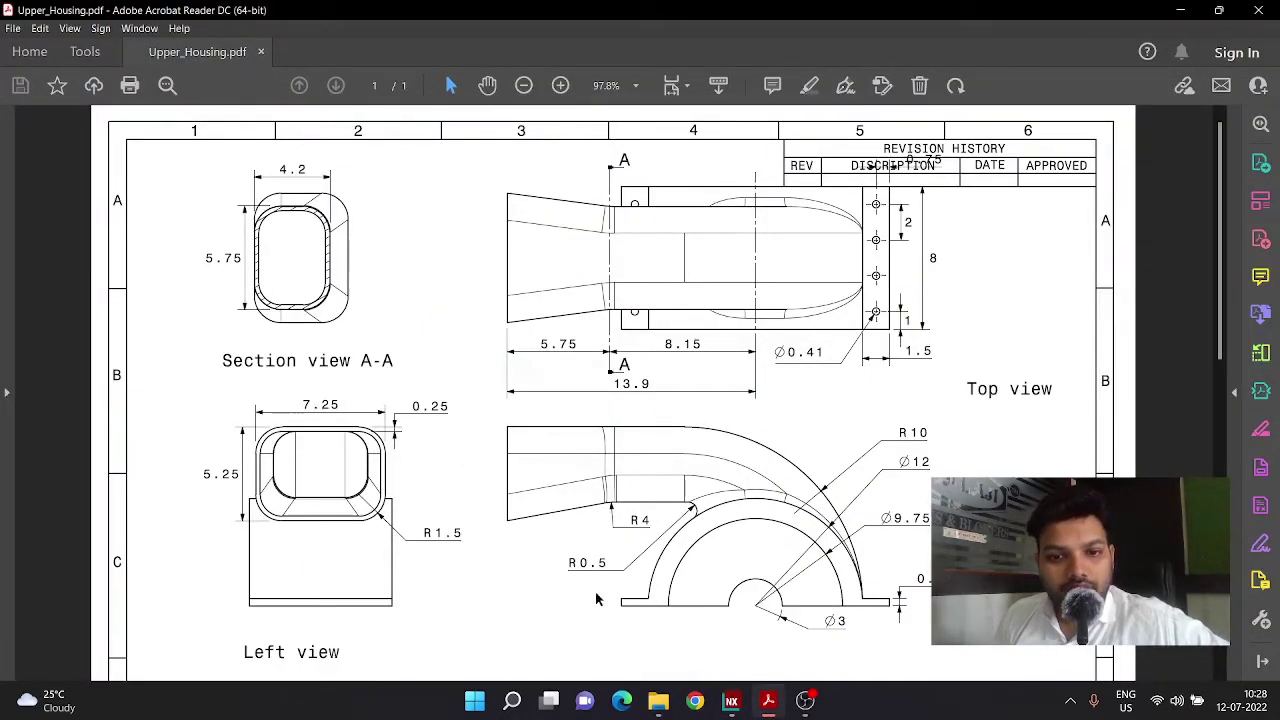
{"action": "left_click", "coordinate": [733, 703]}
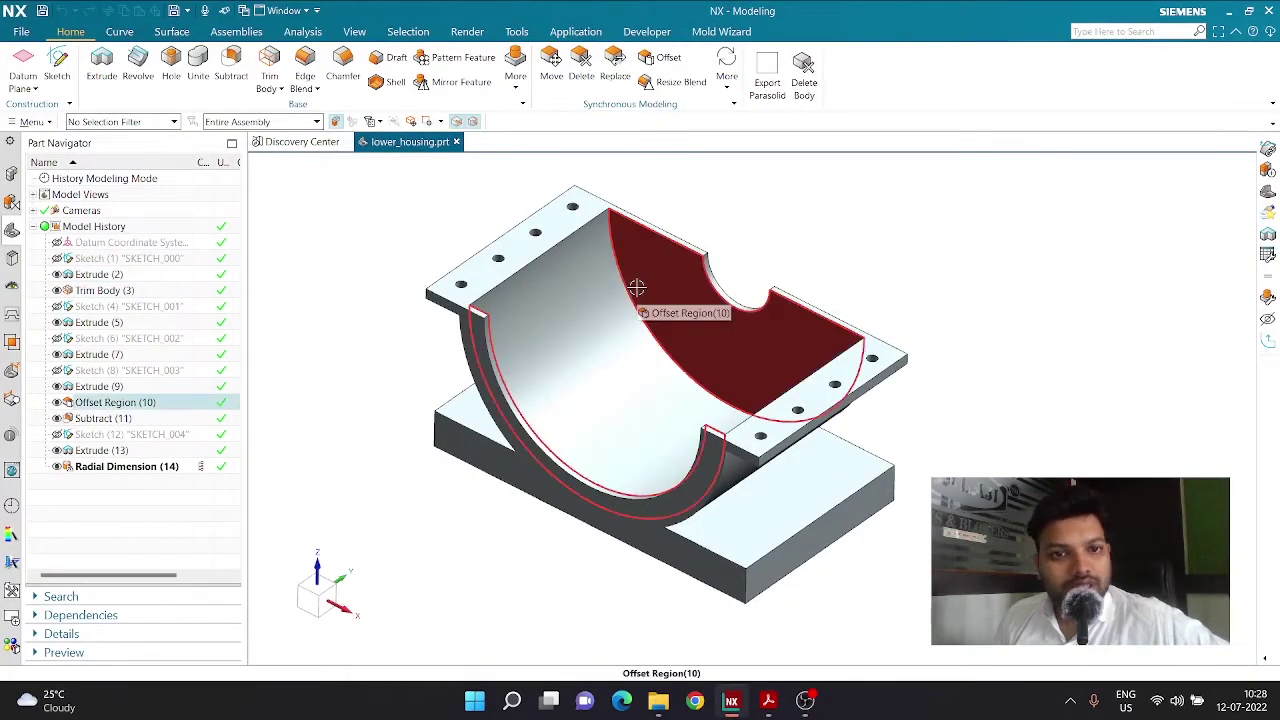
{"action": "left_click", "coordinate": [768, 705]}
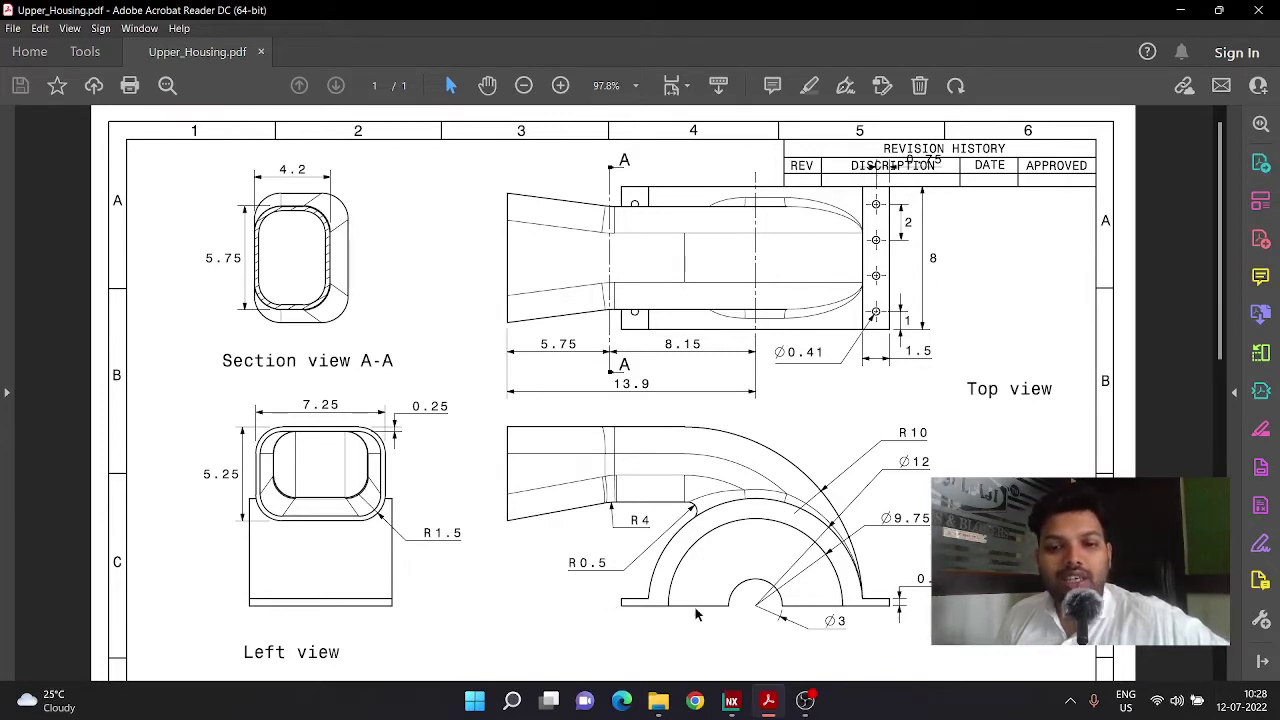
{"action": "left_click", "coordinate": [731, 700]}
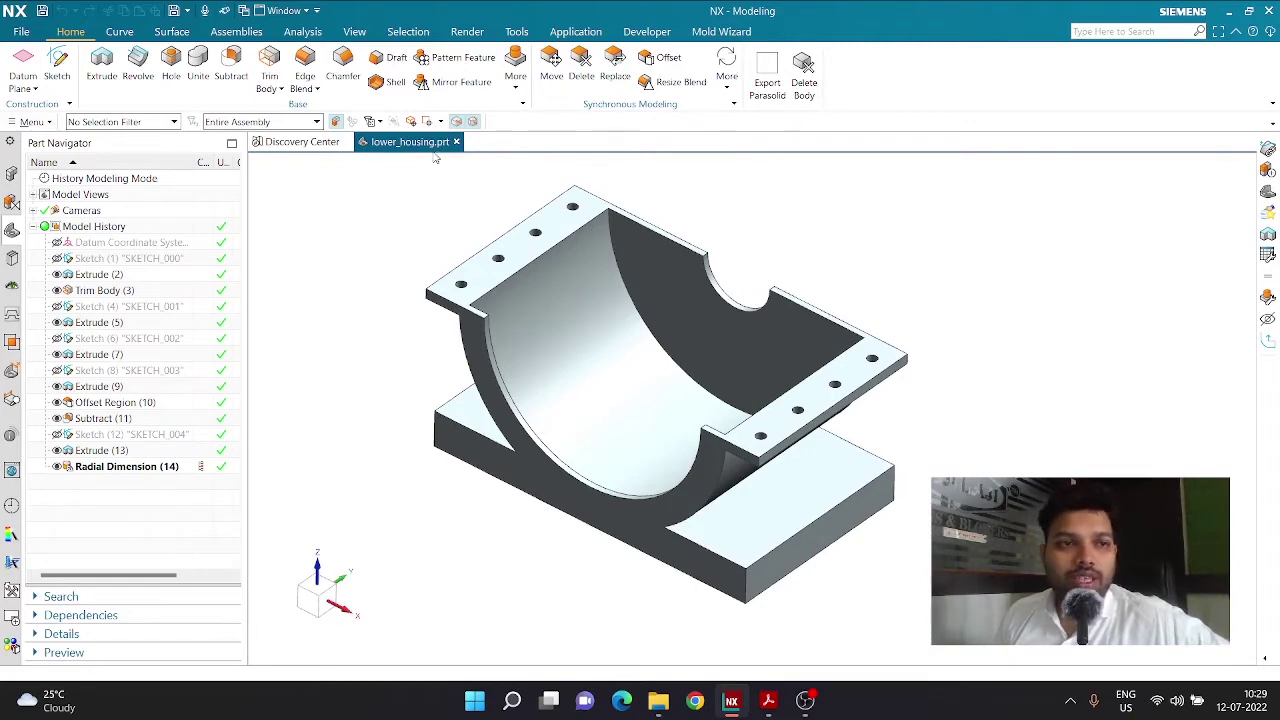
Save the part under the new name upper_housing in the Blower assembly folder on drive D
{"action": "left_click", "coordinate": [21, 31]}
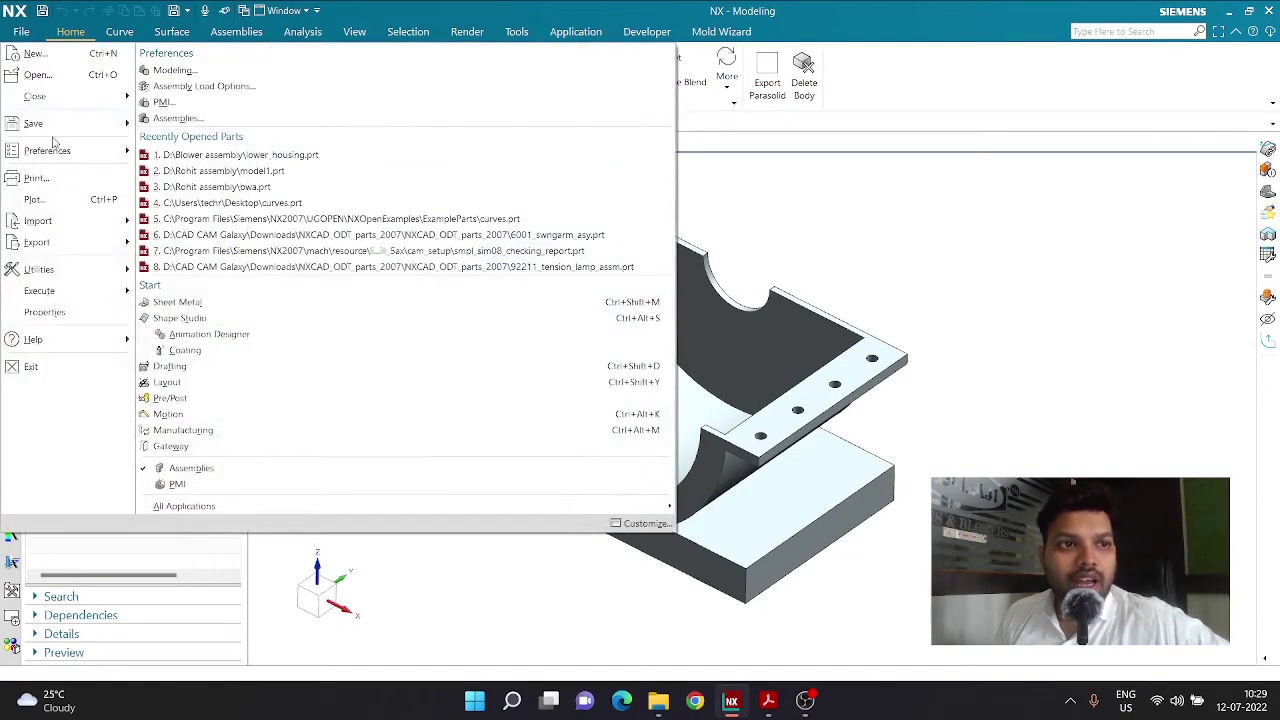
{"action": "mouse_move", "coordinate": [54, 123]}
{"action": "left_click", "coordinate": [218, 154]}
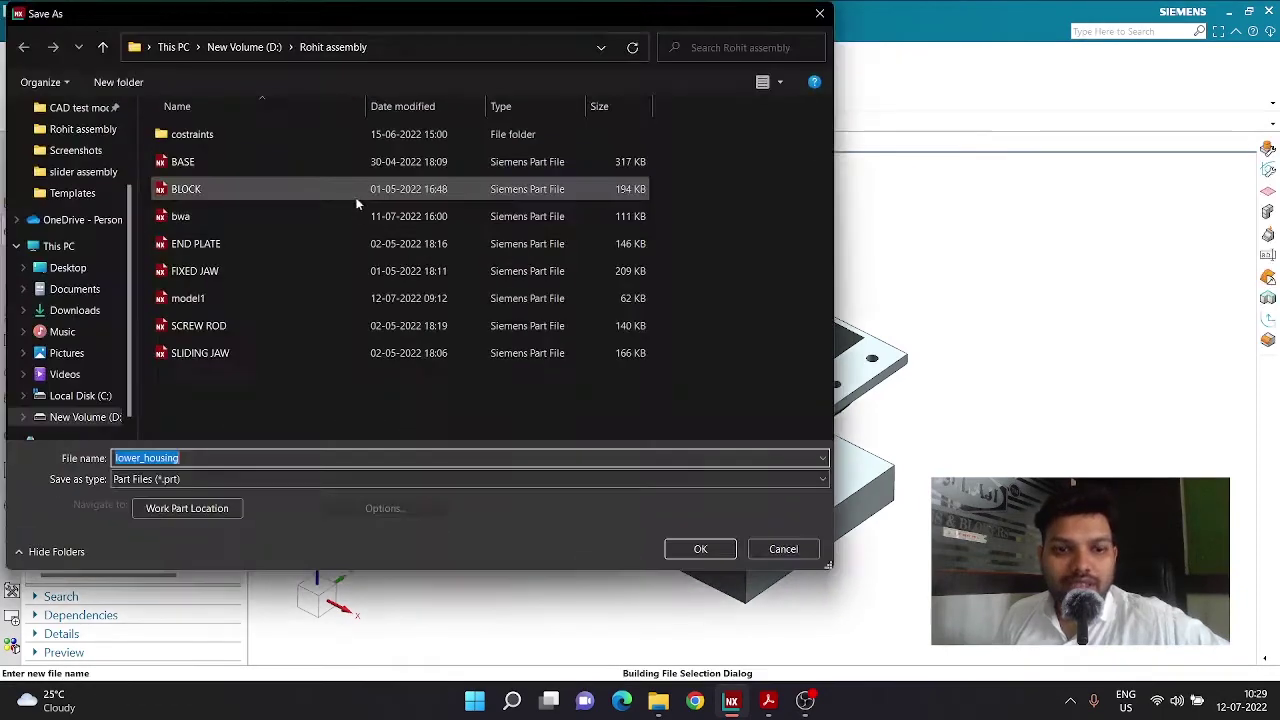
{"action": "left_click", "coordinate": [255, 40]}
{"action": "double_click", "coordinate": [223, 188]}
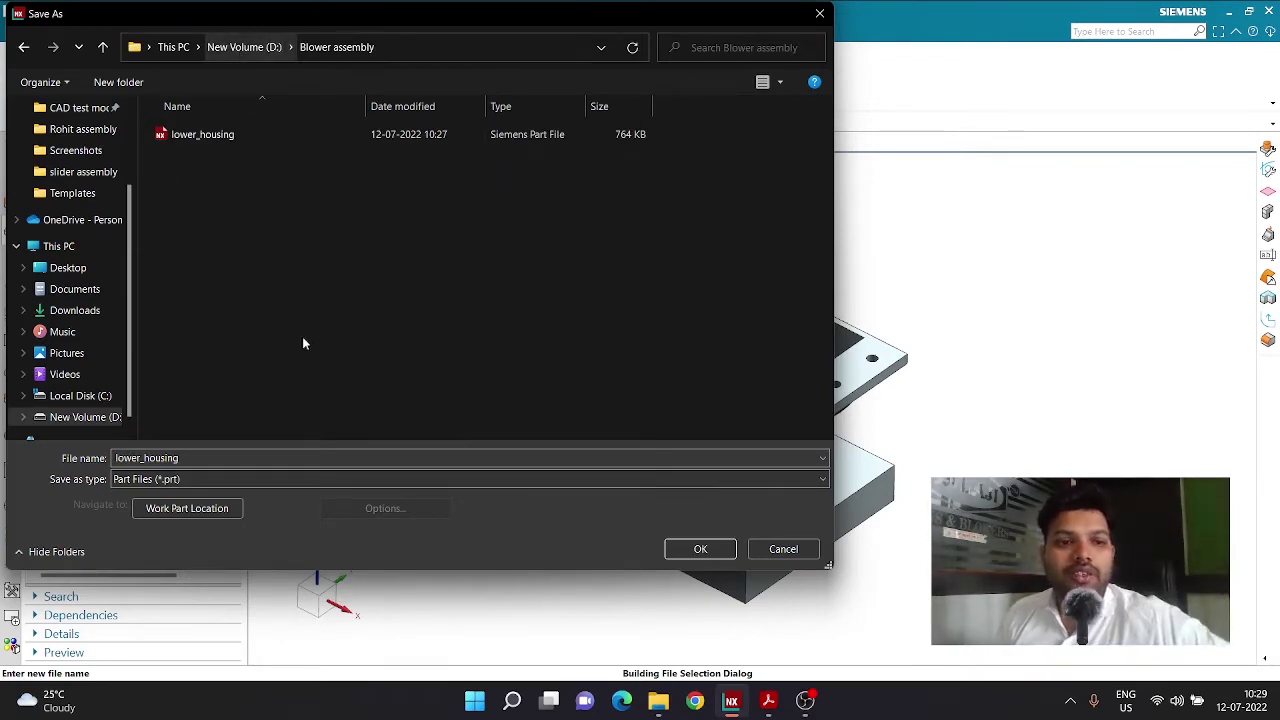
{"action": "double_click", "coordinate": [134, 458]}
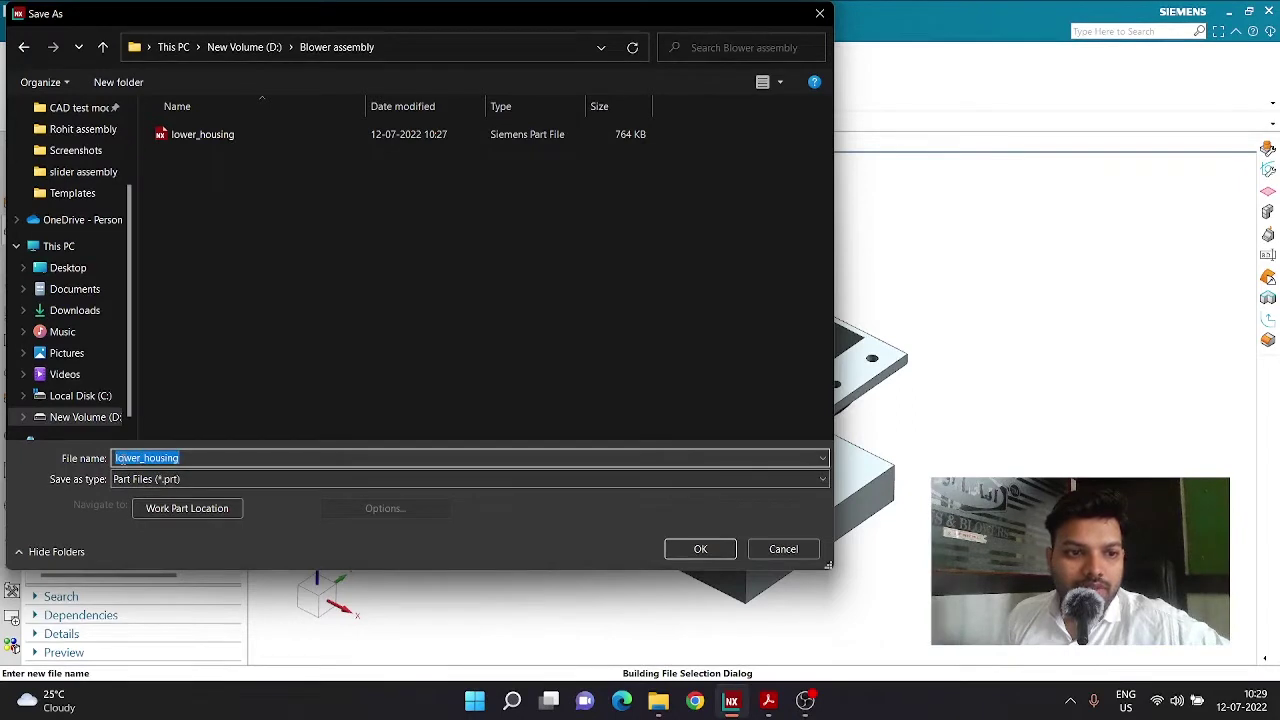
{"action": "left_click", "coordinate": [140, 458]}
{"action": "key", "text": "BackSpace"}
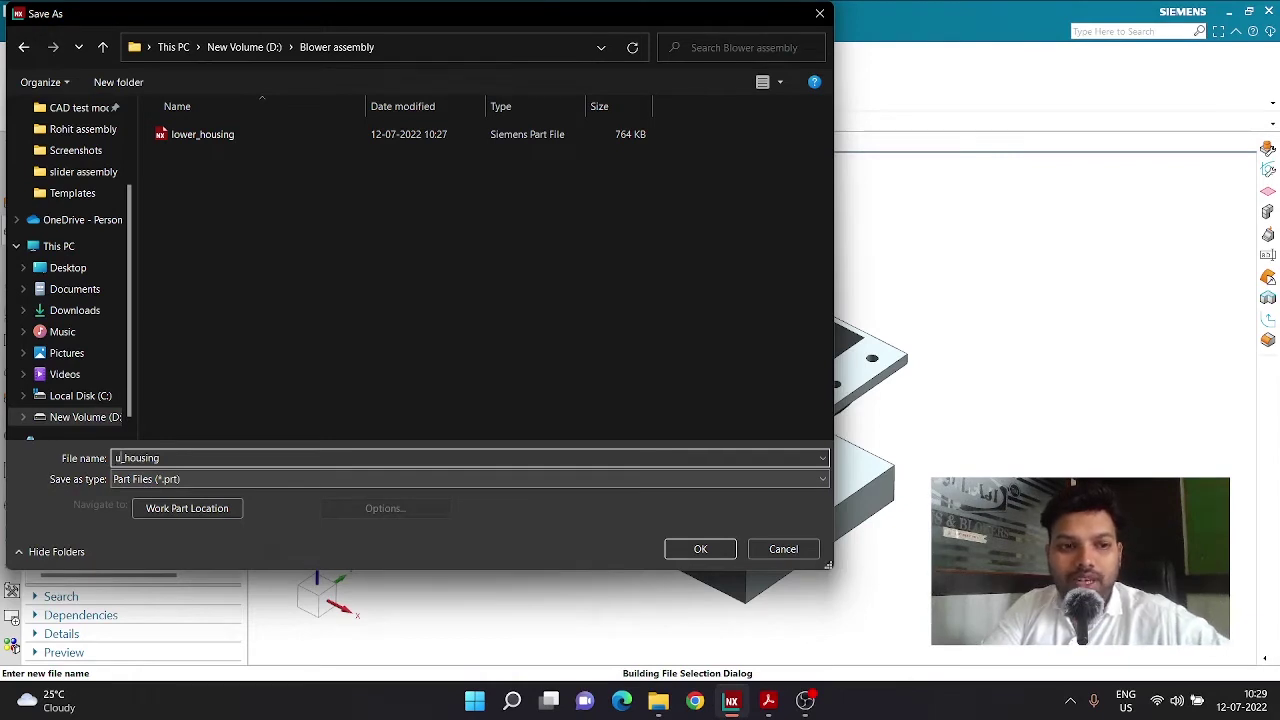
{"action": "type", "text": "upper"}
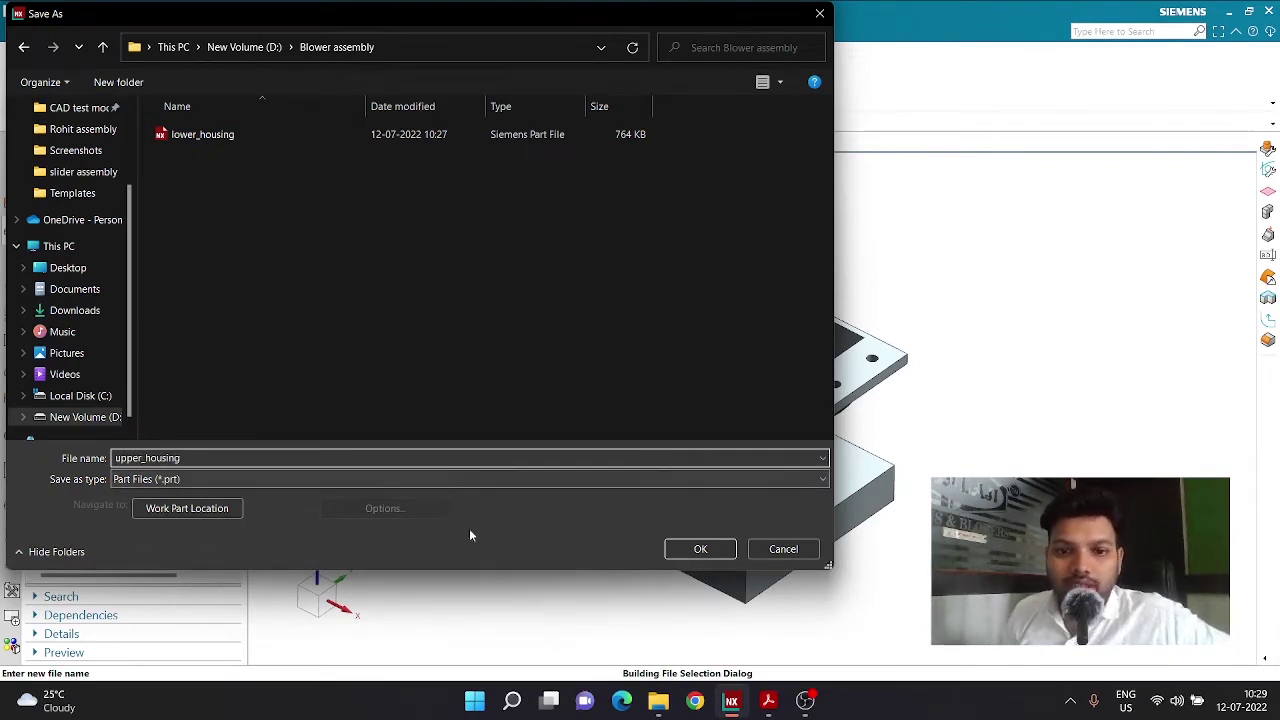
{"action": "left_click", "coordinate": [680, 550]}
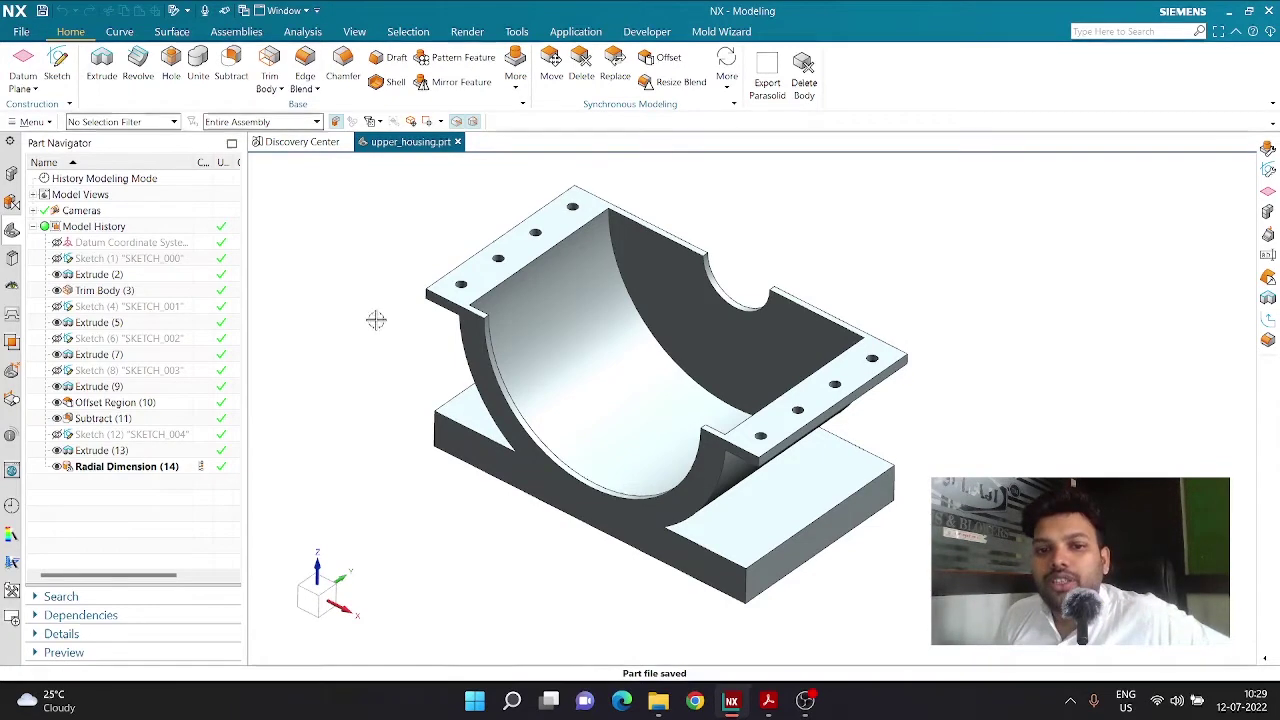
{"action": "mouse_move", "coordinate": [374, 317]}
{"action": "middle_mouse_down"}
{"action": "mouse_move", "coordinate": [377, 283]}
{"action": "mouse_move", "coordinate": [410, 290]}
{"action": "mouse_move", "coordinate": [369, 303]}
{"action": "mouse_move", "coordinate": [389, 306]}
{"action": "middle_mouse_up"}
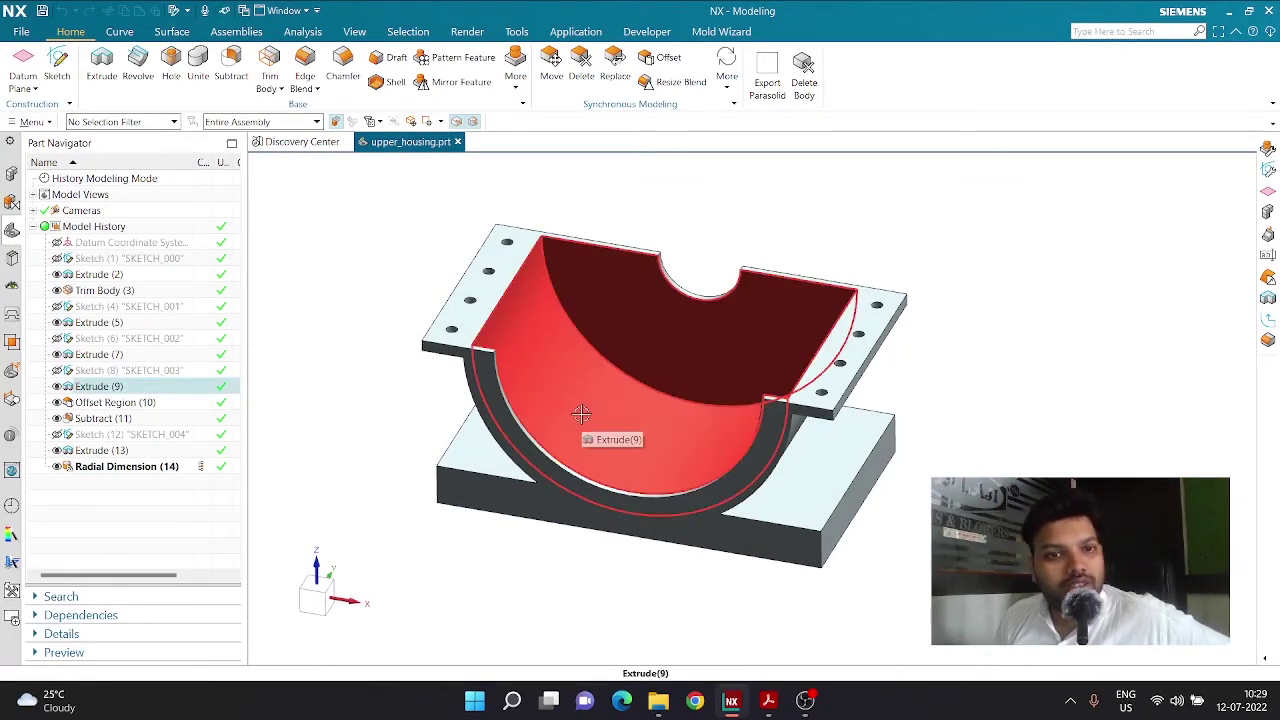
{"action": "key", "text": "ctrl+s"}
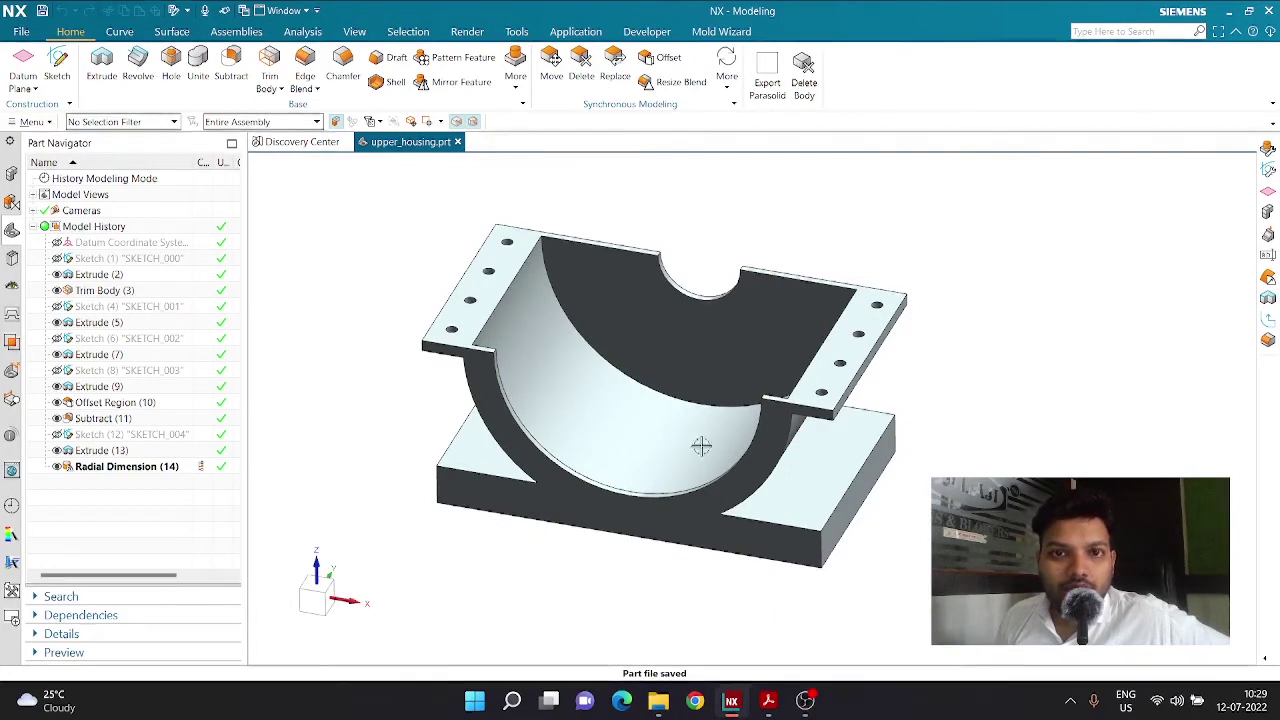
Delete the Radial Dimension (14) feature from the model history
{"action": "left_click", "coordinate": [577, 85]}
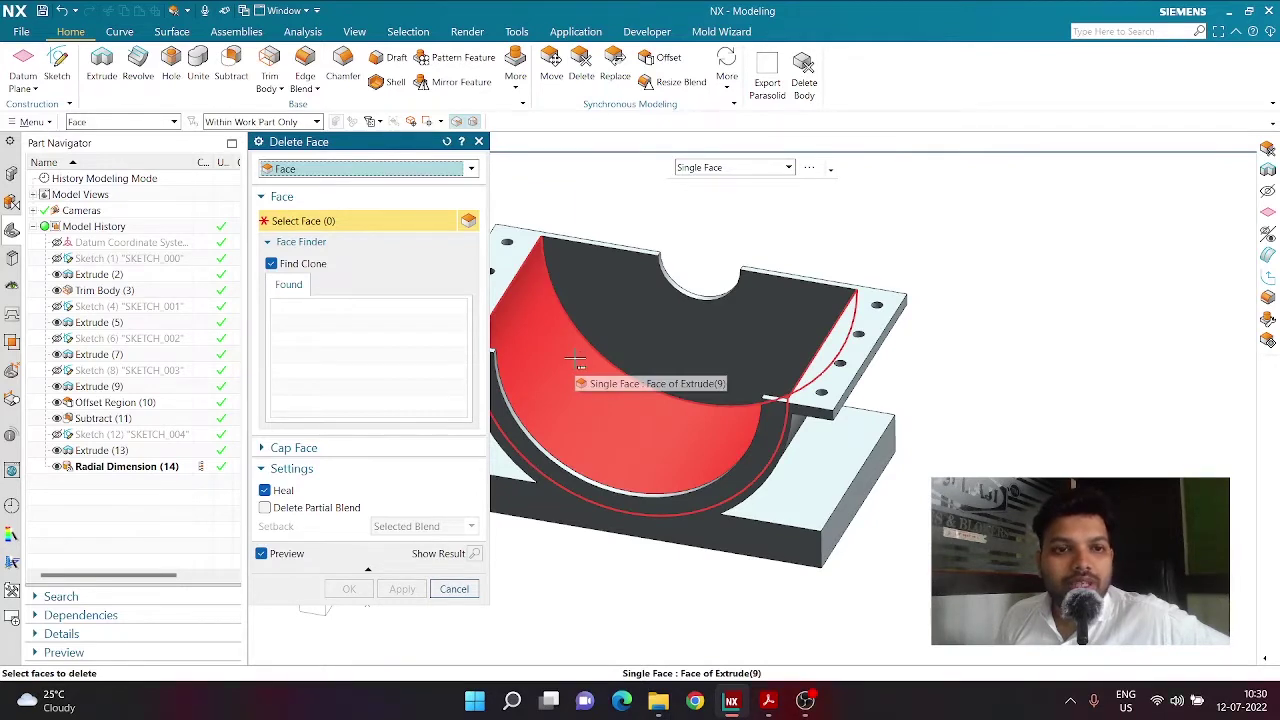
{"action": "left_click", "coordinate": [454, 589]}
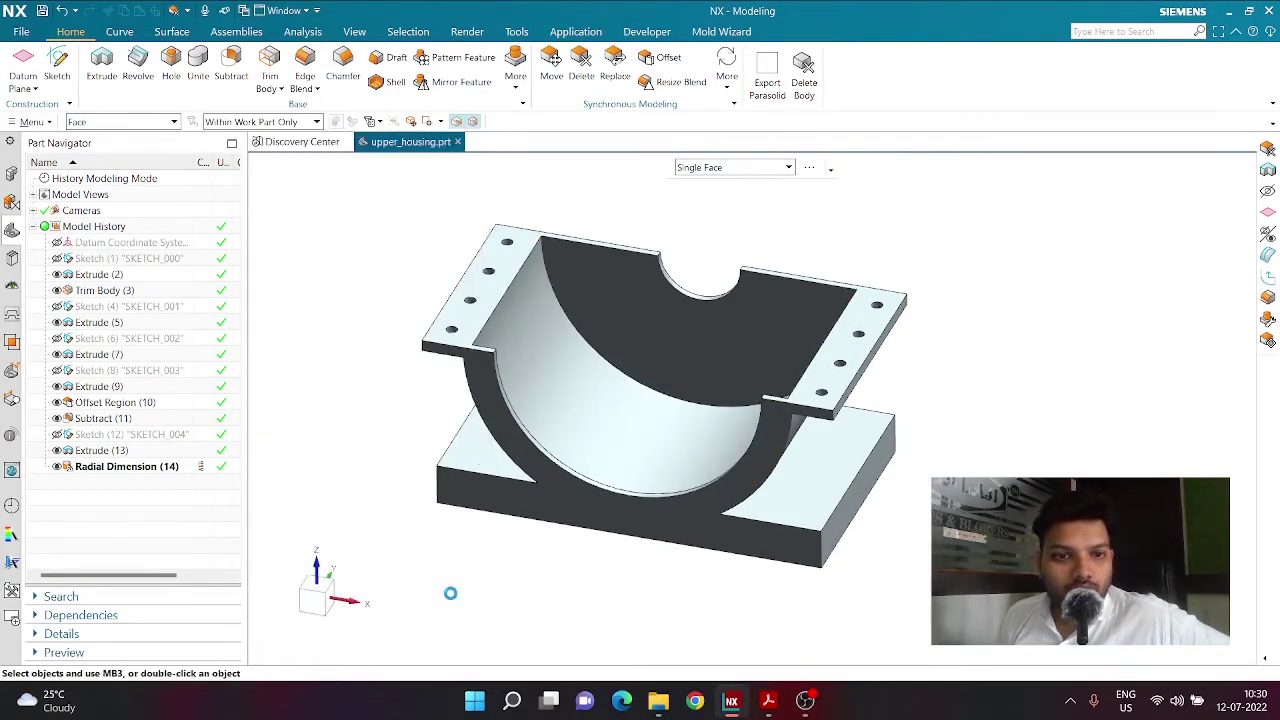
{"action": "left_click", "coordinate": [117, 470]}
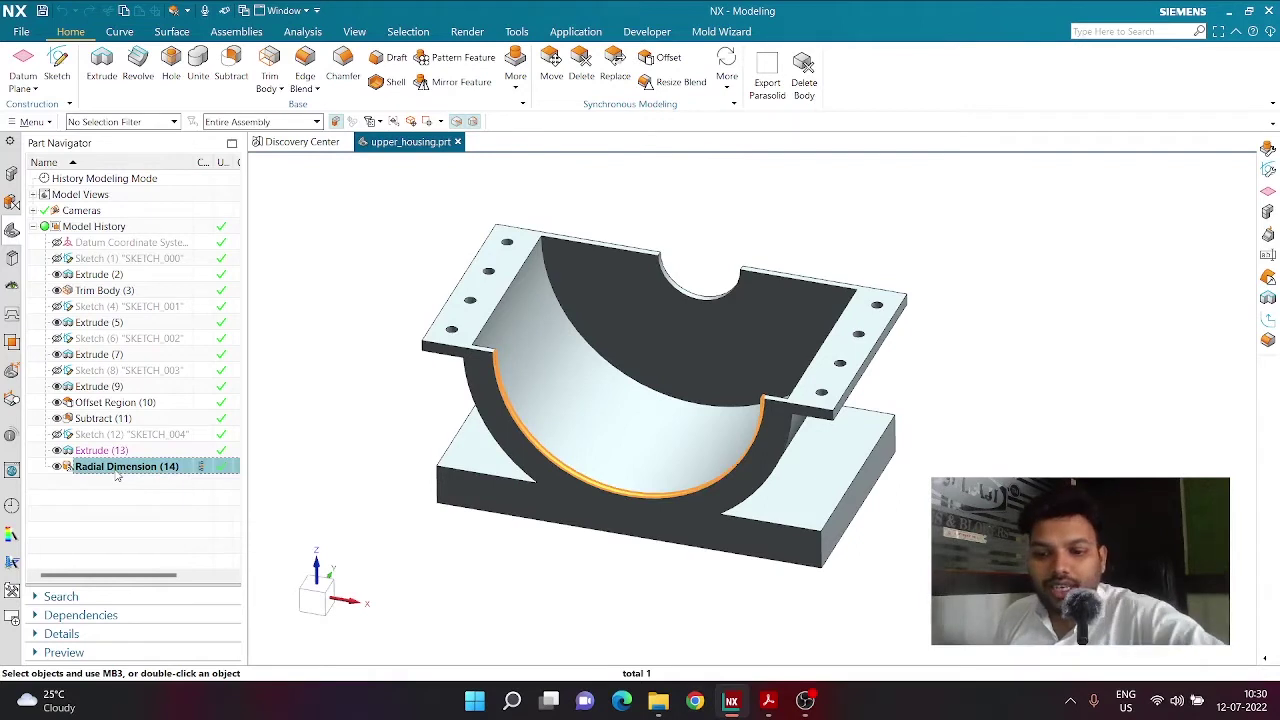
{"action": "key", "text": "Delete"}
Fill the housing's interior cavity with Delete Face, removing its curved wall and the two inner end faces
{"action": "middle_click_drag", "start_coordinate": [343, 397], "coordinate": [409, 405]}
{"action": "left_click", "coordinate": [581, 68]}
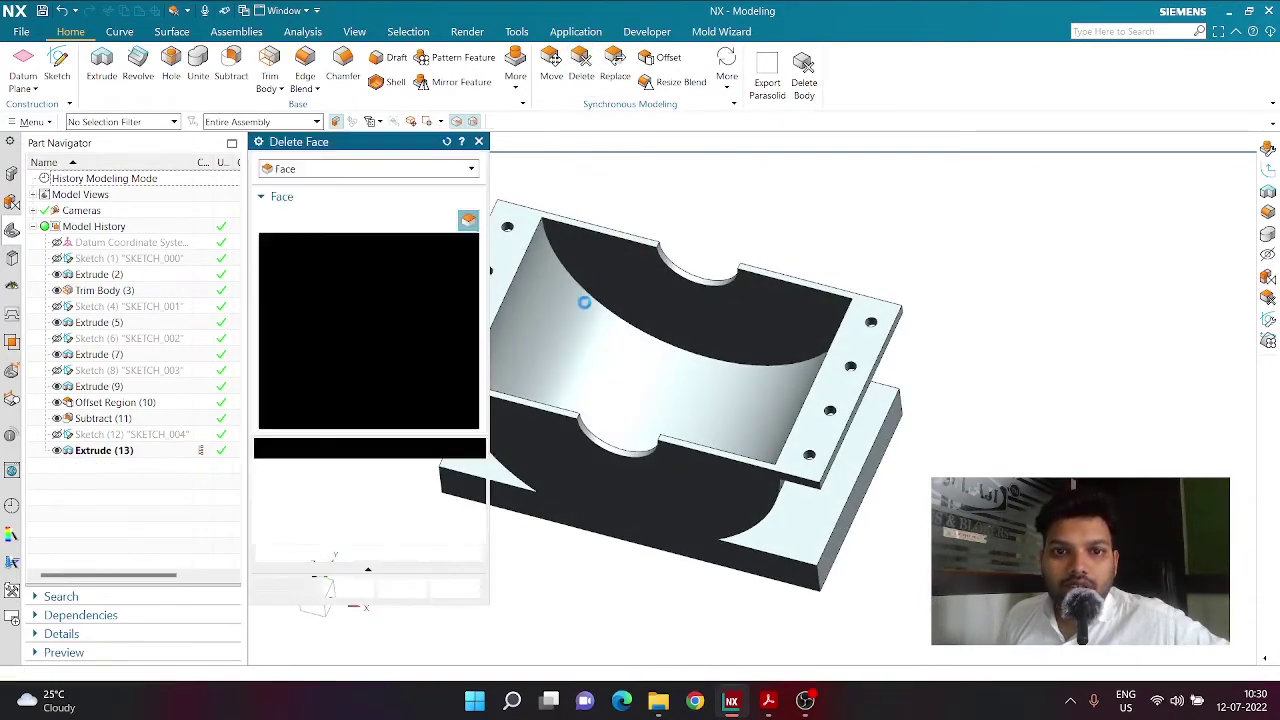
{"action": "left_click", "coordinate": [579, 325]}
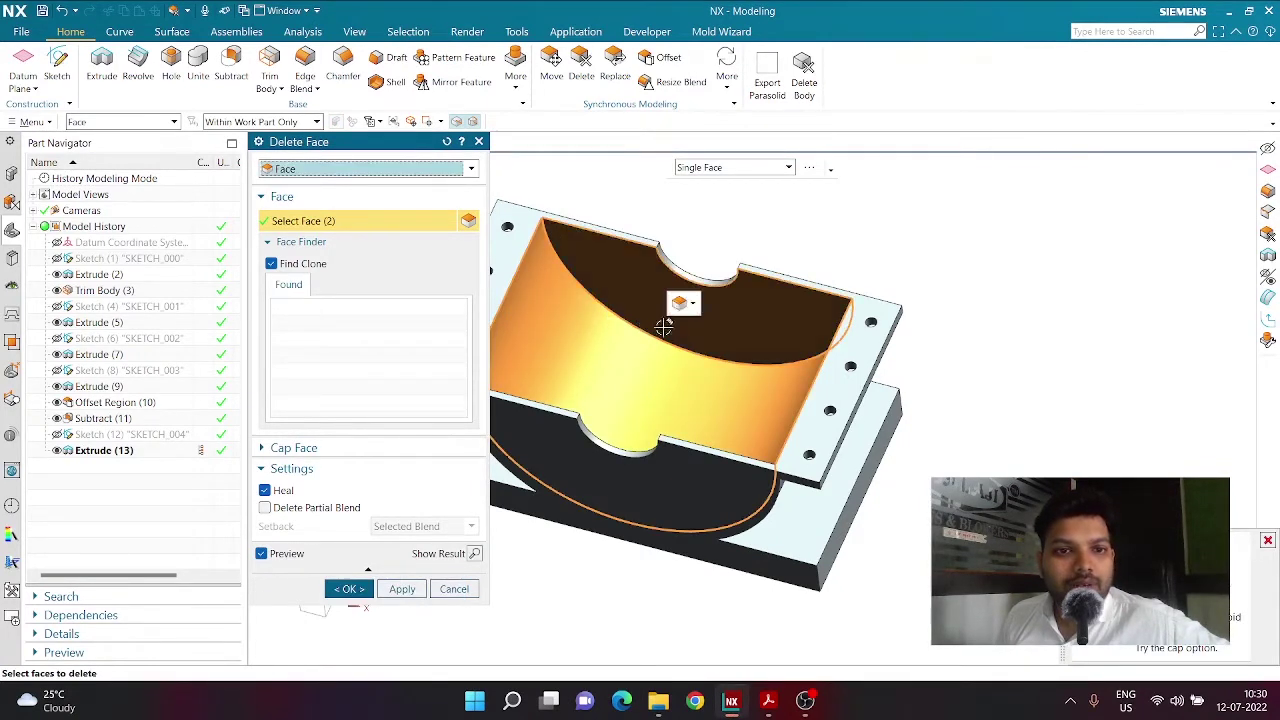
{"action": "left_click", "coordinate": [681, 303]}
{"action": "middle_click_drag", "start_coordinate": [777, 234], "coordinate": [733, 305]}
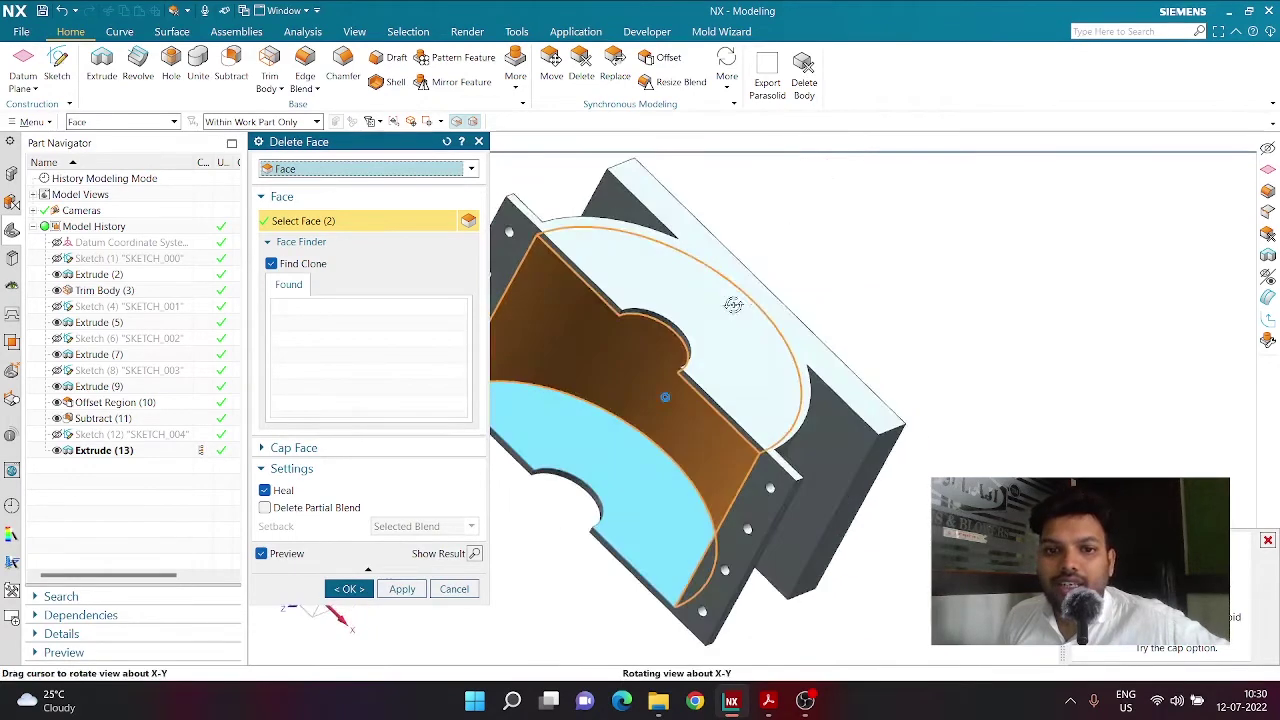
{"action": "left_click", "coordinate": [632, 462]}
{"action": "middle_click_drag", "start_coordinate": [899, 266], "coordinate": [865, 360]}
{"action": "left_click", "coordinate": [402, 590]}
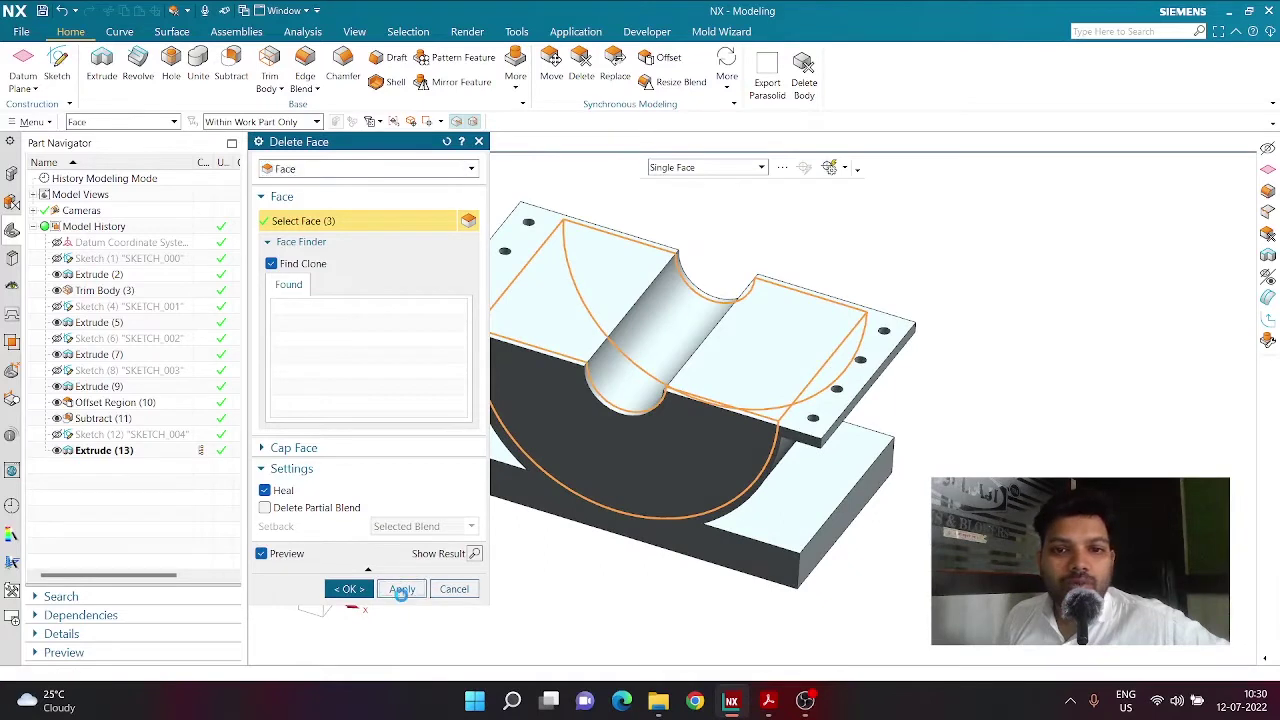
Remove the rectangular base block under the housing by deleting its six faces with Delete Face
{"action": "middle_click_drag", "start_coordinate": [880, 420], "coordinate": [763, 533]}
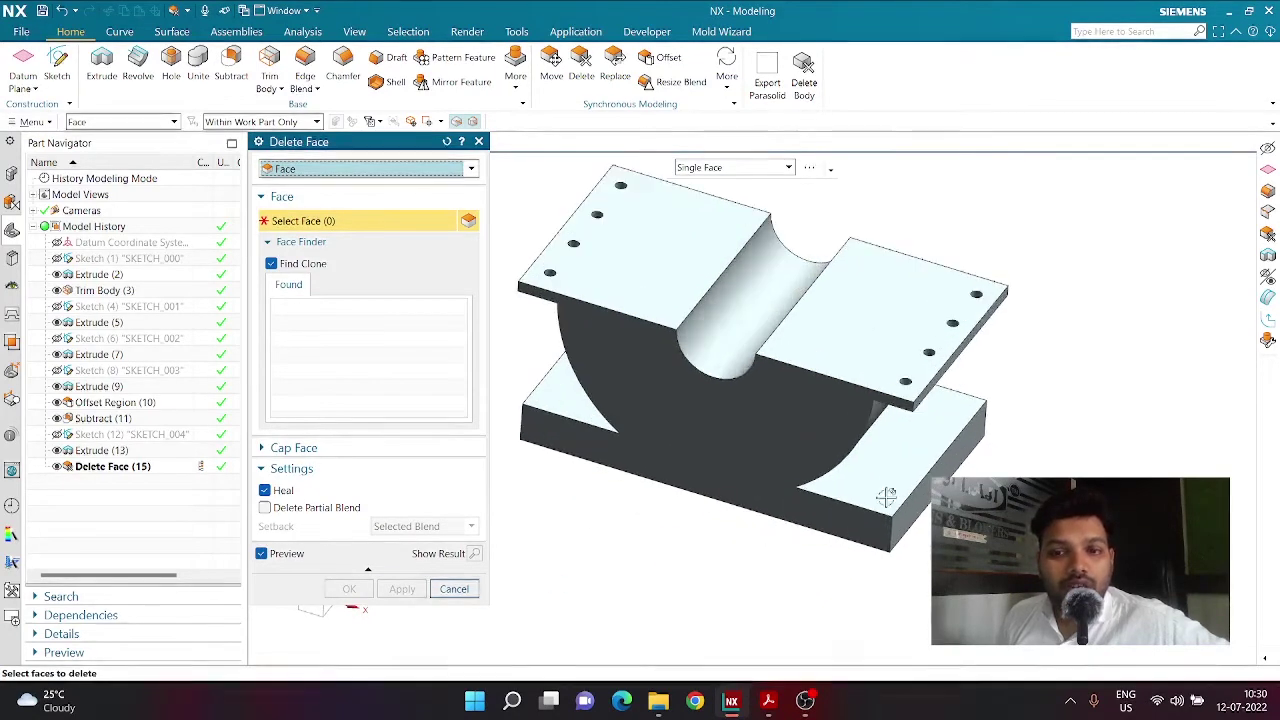
{"action": "left_click", "coordinate": [858, 550]}
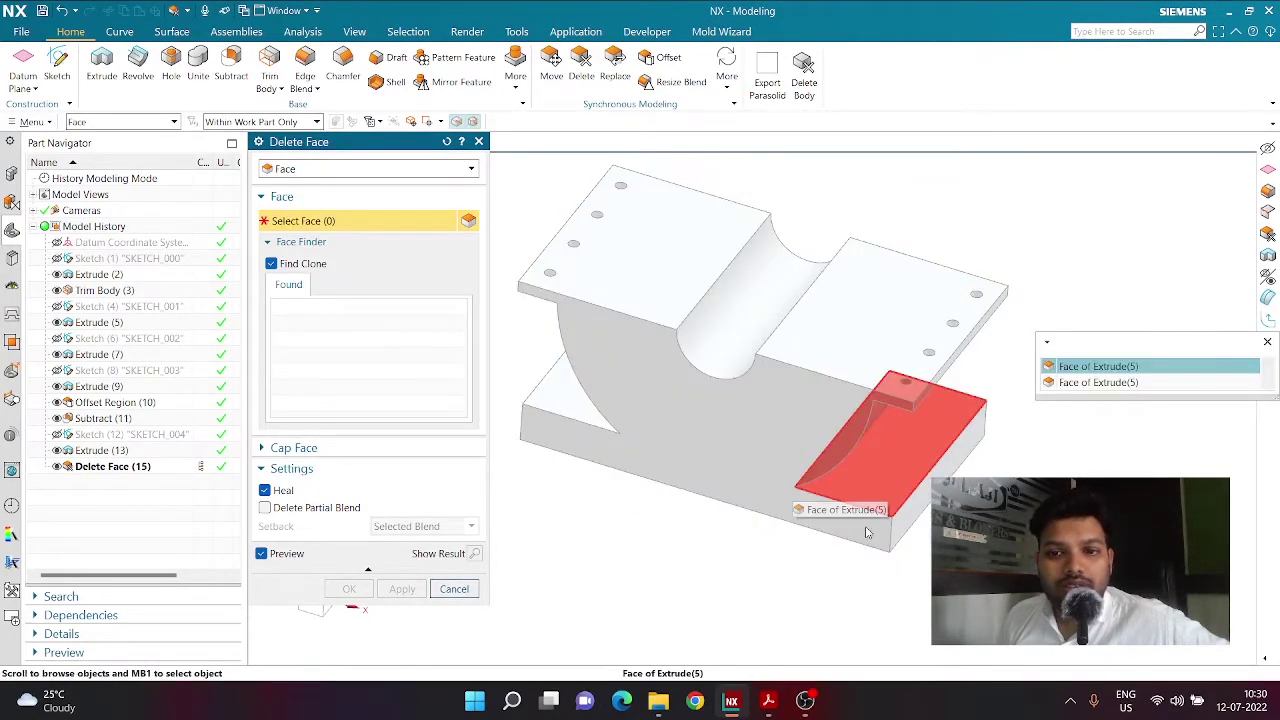
{"action": "left_click", "coordinate": [848, 518]}
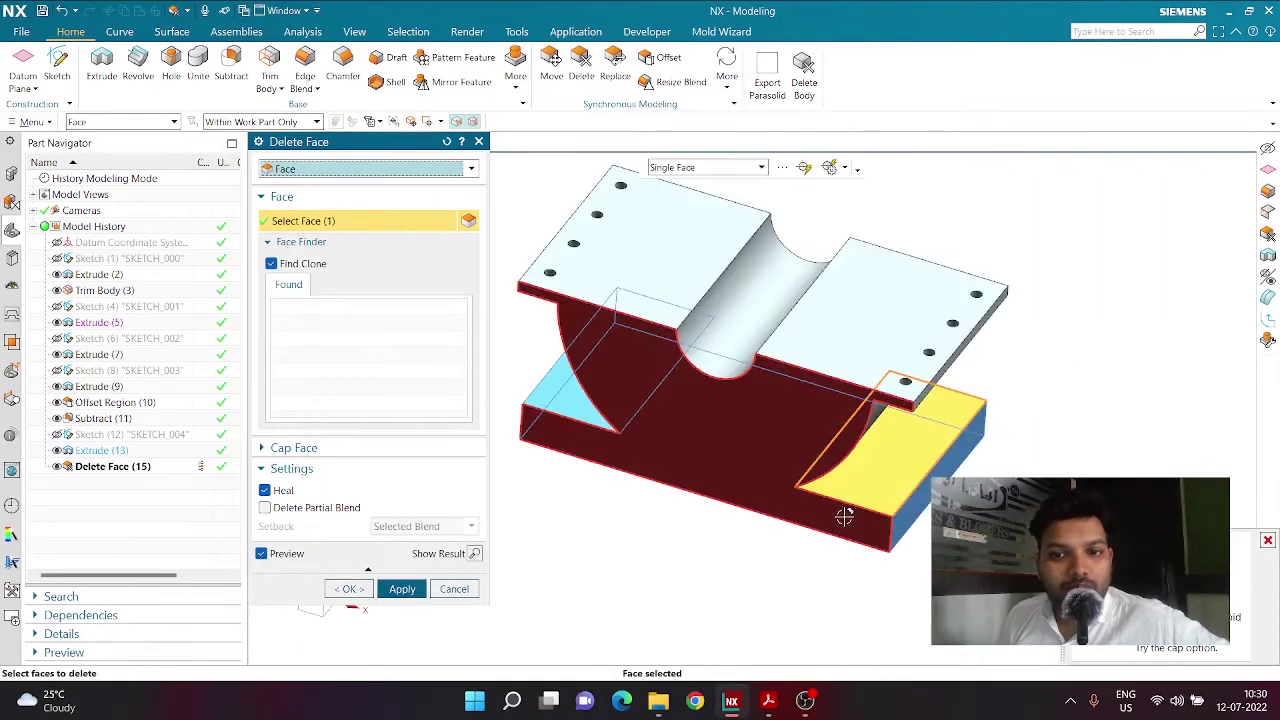
{"action": "left_click", "coordinate": [563, 397]}
{"action": "middle_click_drag", "start_coordinate": [531, 514], "coordinate": [802, 530]}
{"action": "left_click", "coordinate": [640, 380]}
{"action": "left_click", "coordinate": [653, 417]}
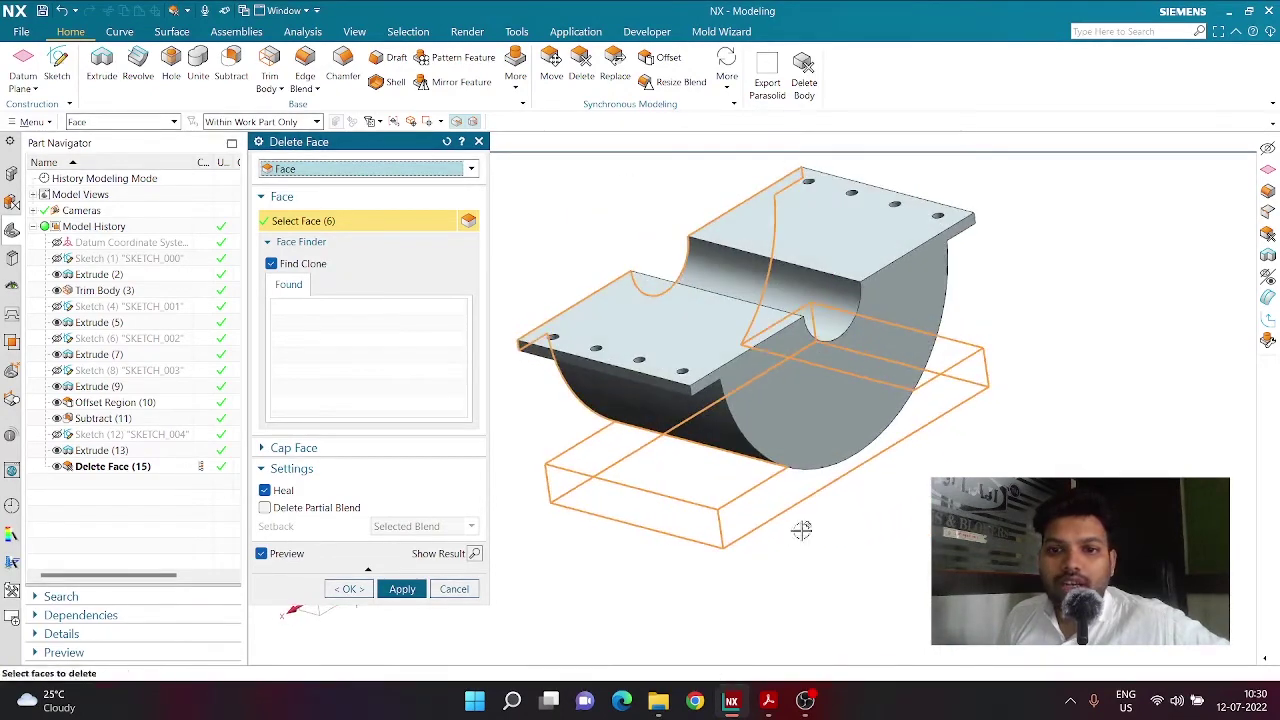
{"action": "middle_click_drag", "start_coordinate": [586, 549], "coordinate": [767, 566]}
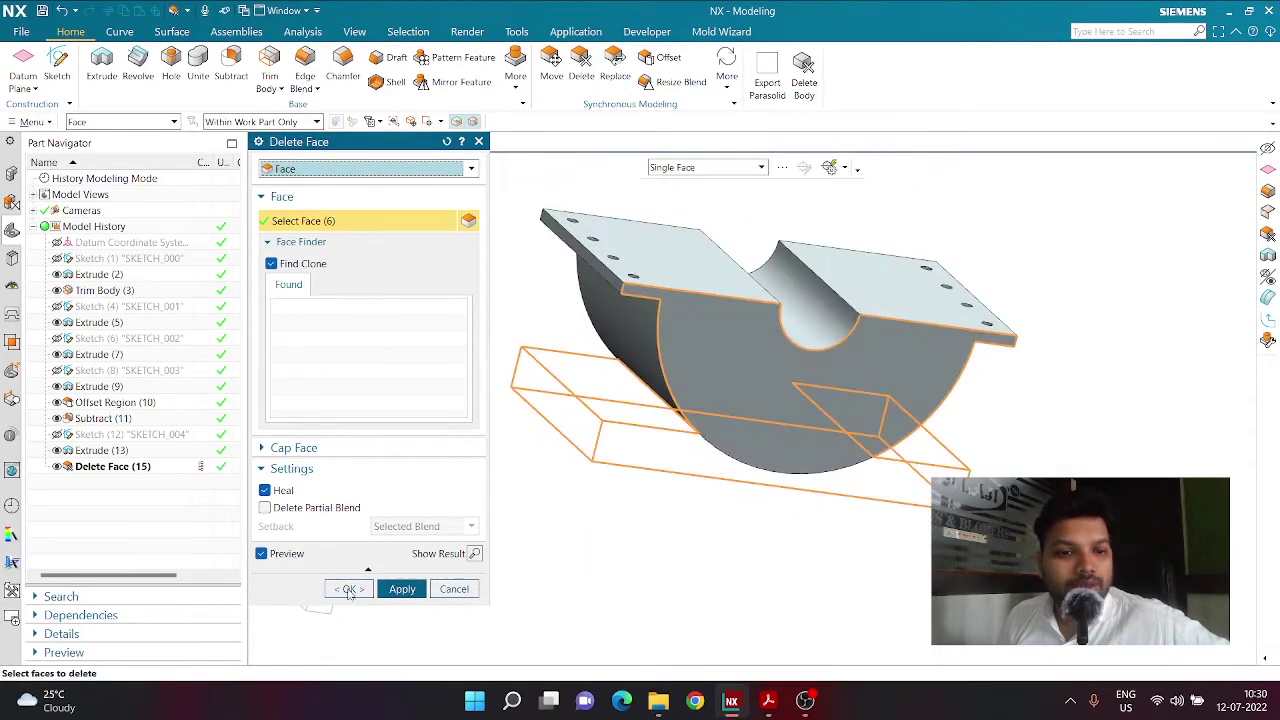
{"action": "left_click", "coordinate": [349, 589]}
Check the Upper_Housing drawing, then mirror the half housing body about its flat flange face with Mirror Geometry
{"action": "middle_click_drag", "start_coordinate": [477, 571], "coordinate": [531, 534]}
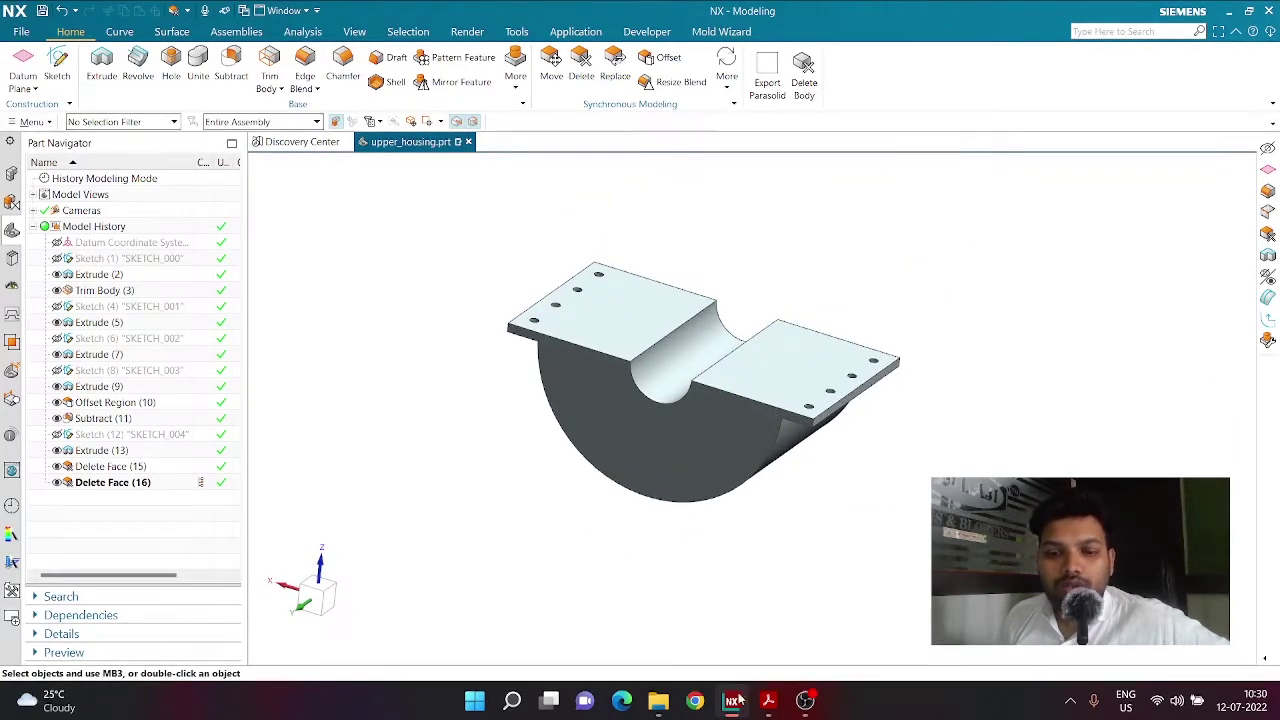
{"action": "left_click", "coordinate": [768, 700]}
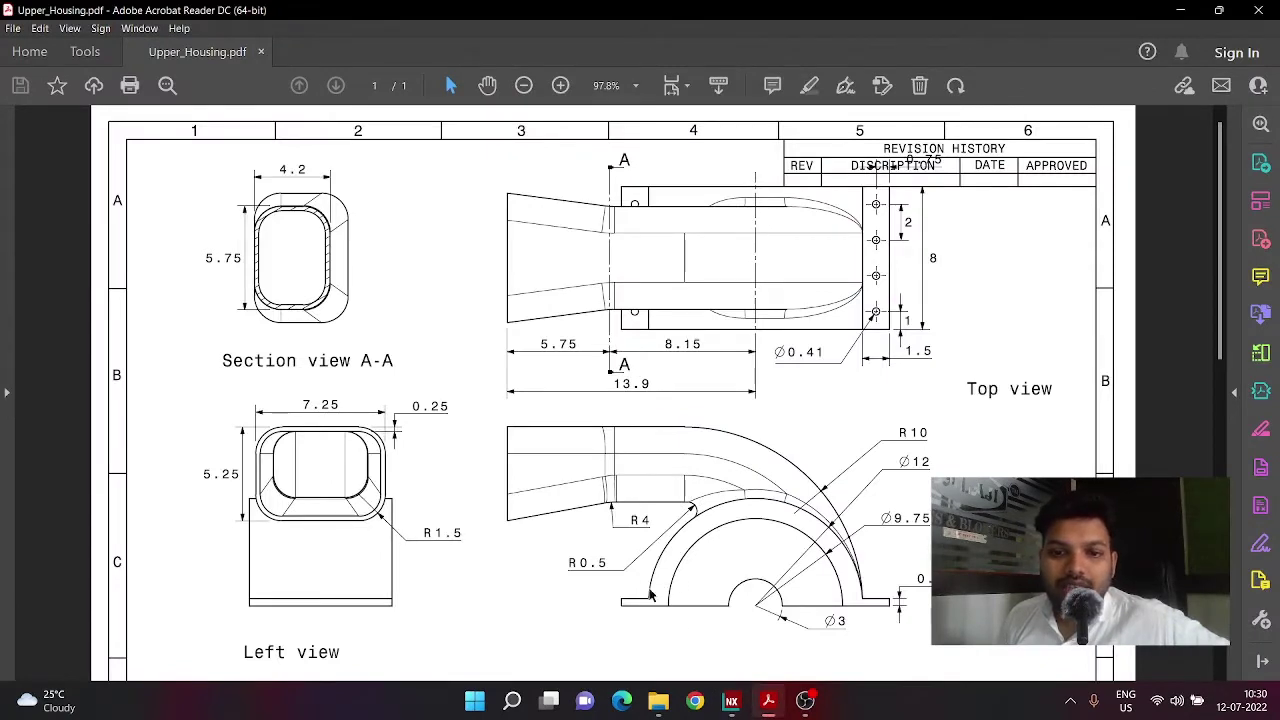
{"action": "scroll", "coordinate": [650, 595], "scroll_direction": "down", "scroll_amount": 1}
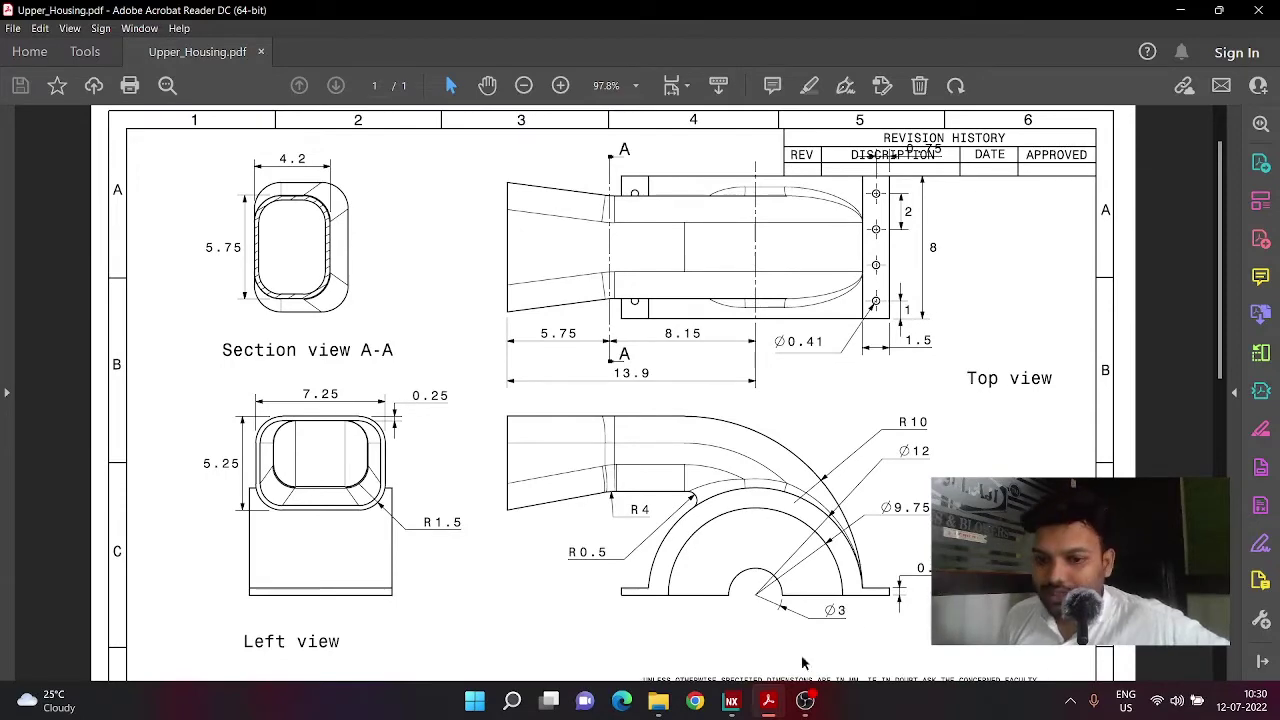
{"action": "left_click", "coordinate": [738, 704]}
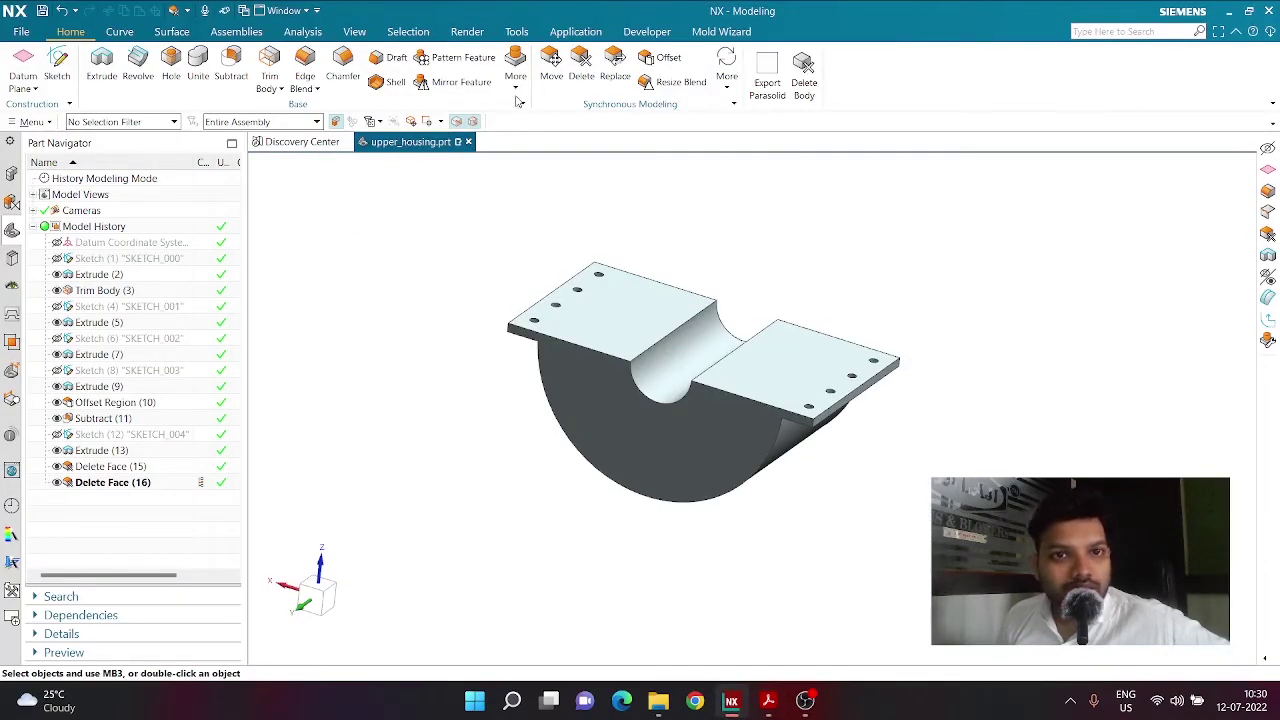
{"action": "left_click", "coordinate": [517, 92]}
{"action": "left_click", "coordinate": [281, 88]}
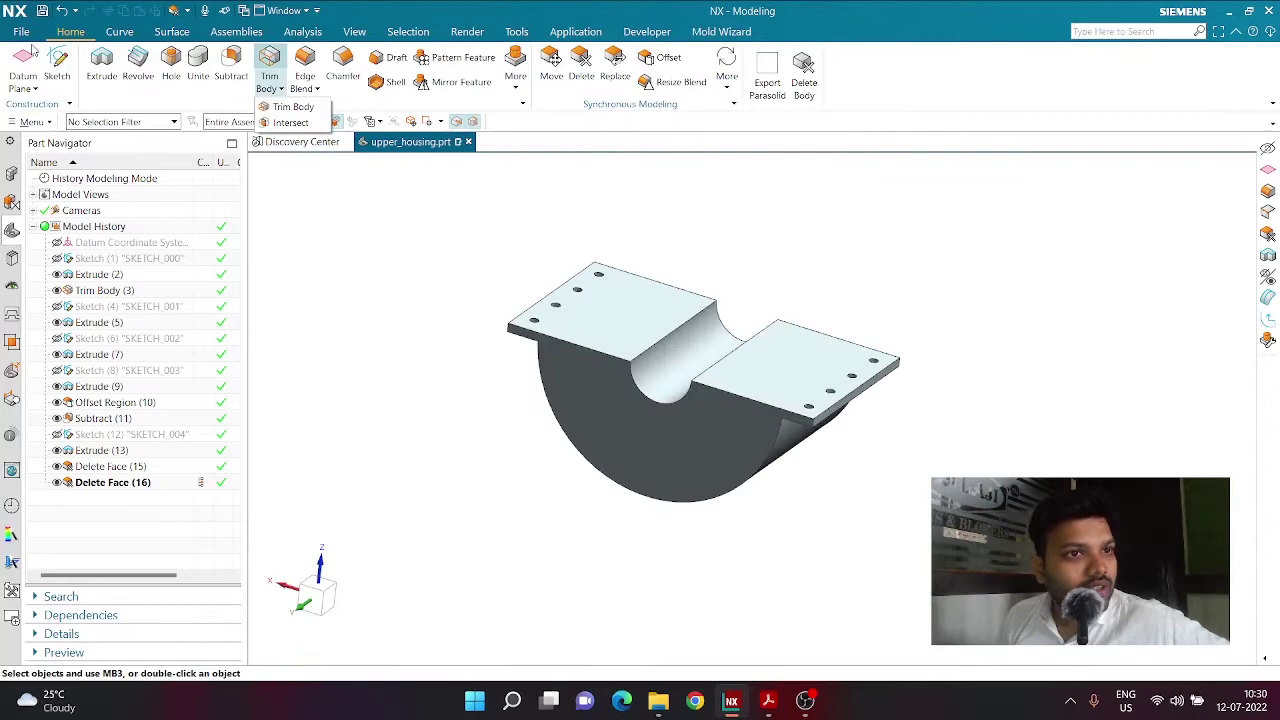
{"action": "left_click", "coordinate": [517, 82]}
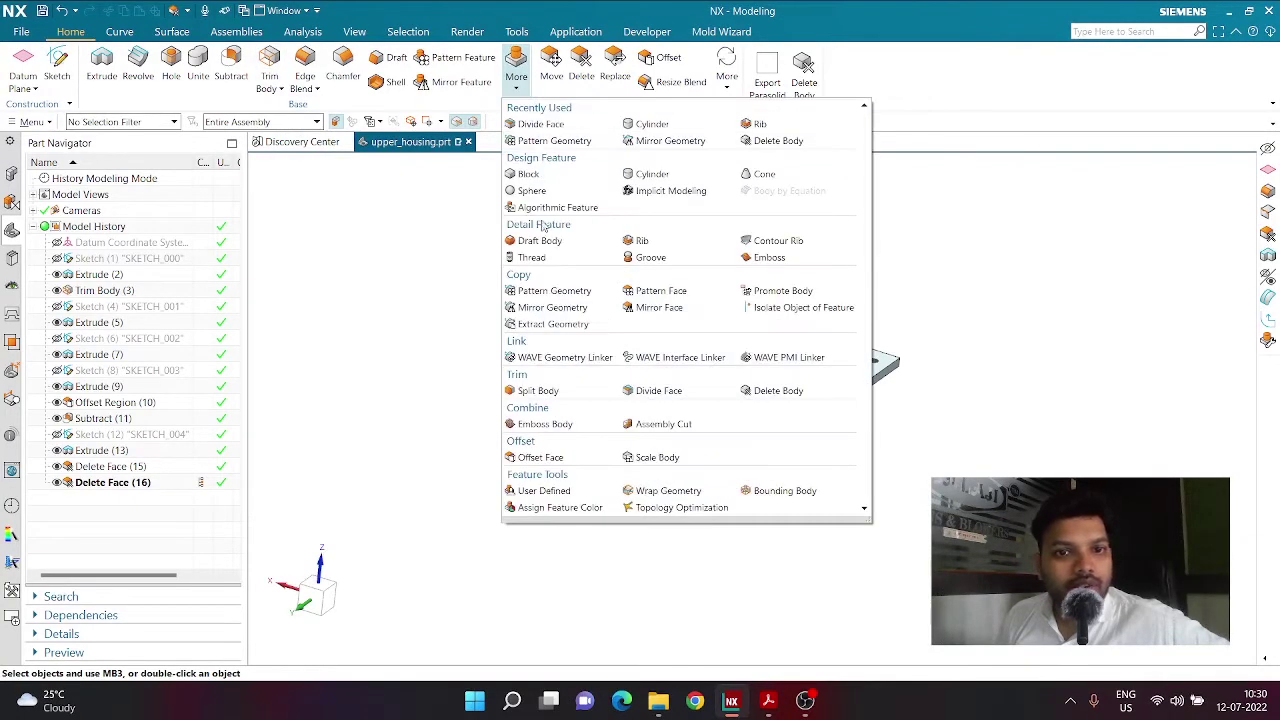
{"action": "left_click", "coordinate": [552, 309]}
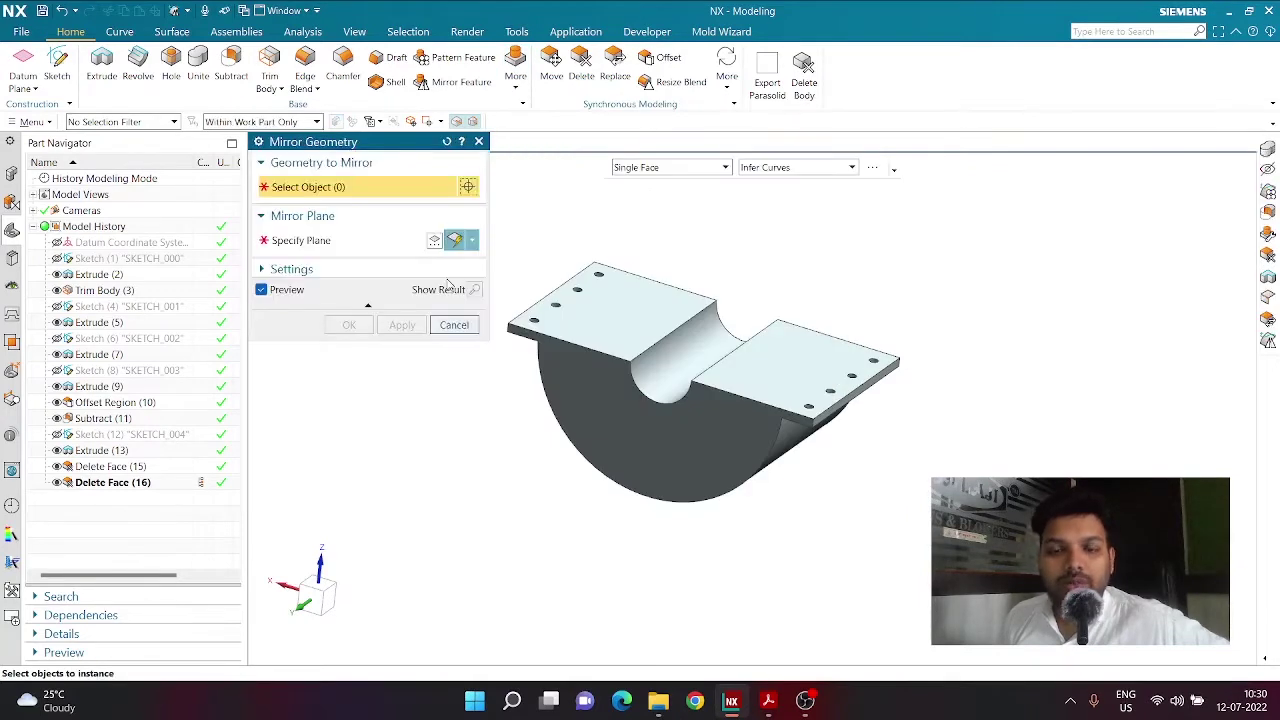
{"action": "middle_click_drag", "start_coordinate": [670, 237], "coordinate": [720, 222], "text": "shift"}
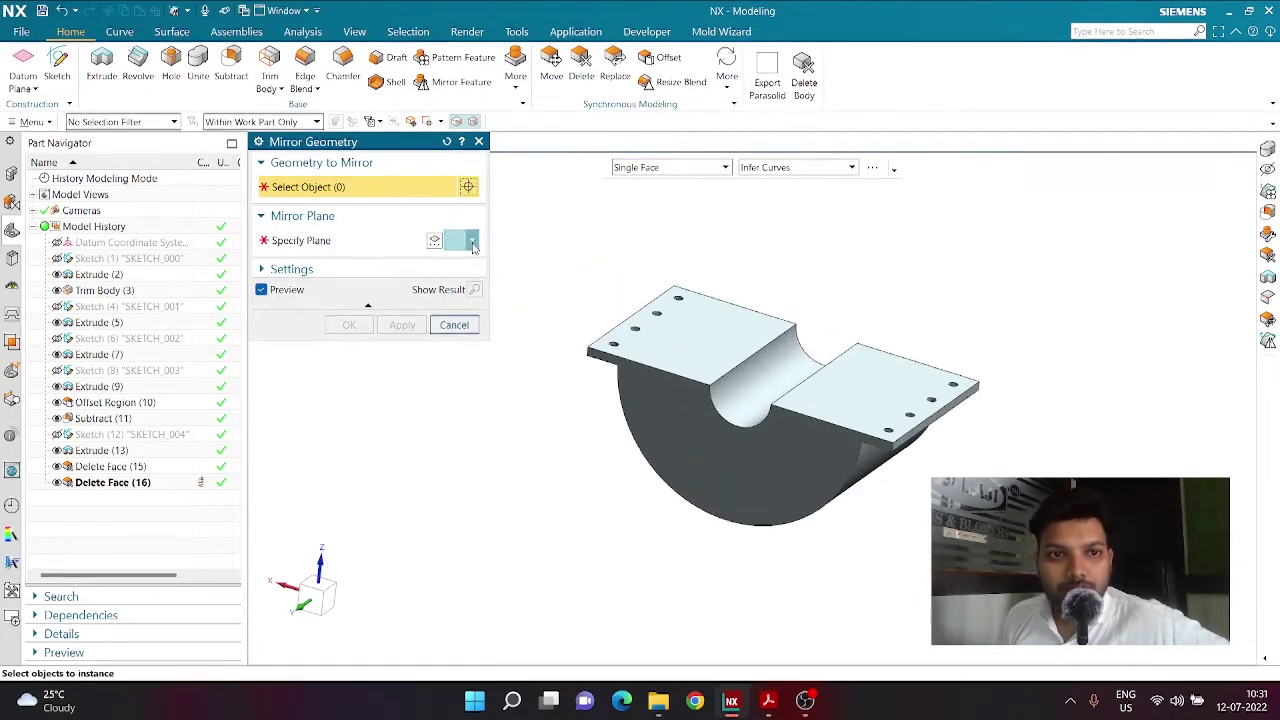
{"action": "left_click", "coordinate": [683, 345]}
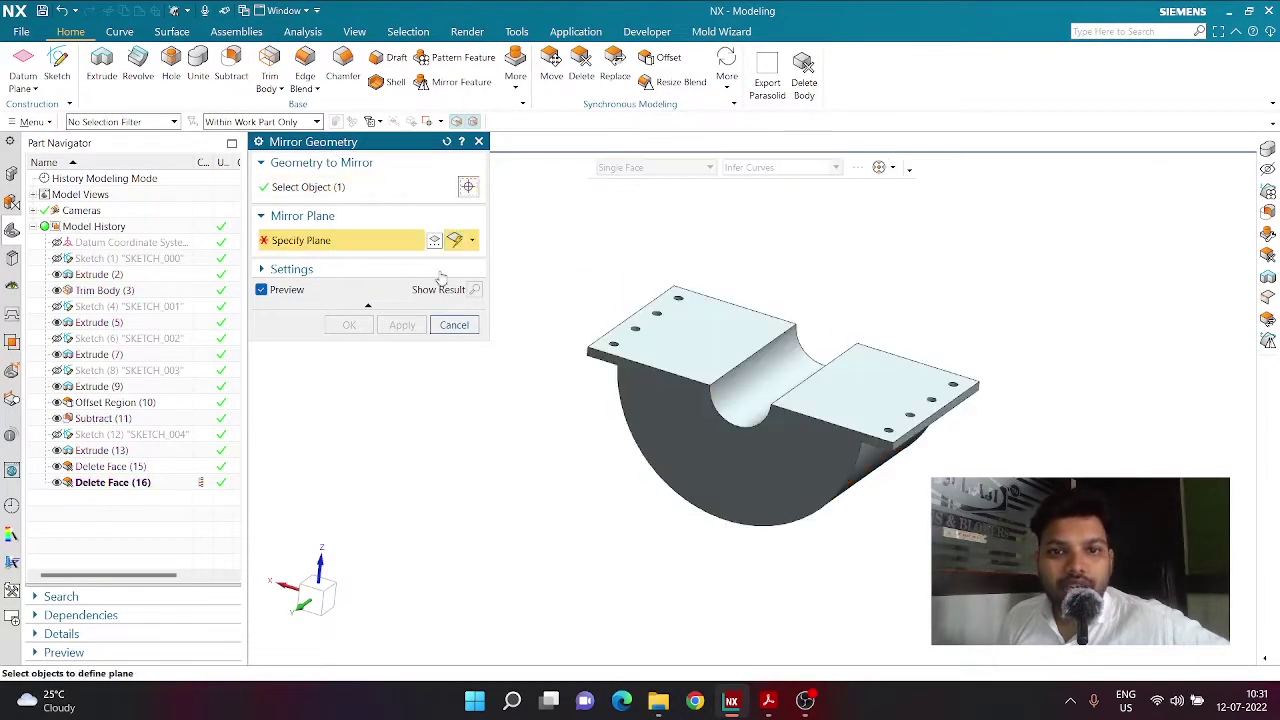
{"action": "left_click", "coordinate": [699, 351]}
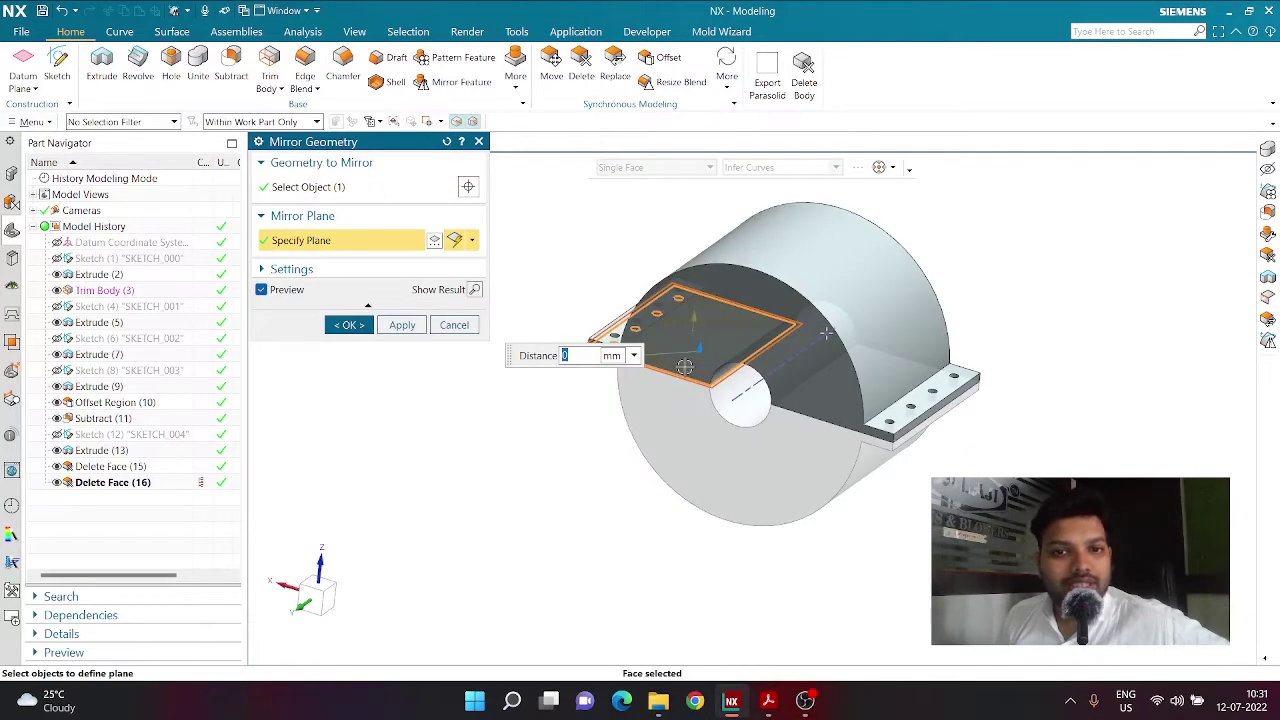
{"action": "left_click", "coordinate": [346, 325]}
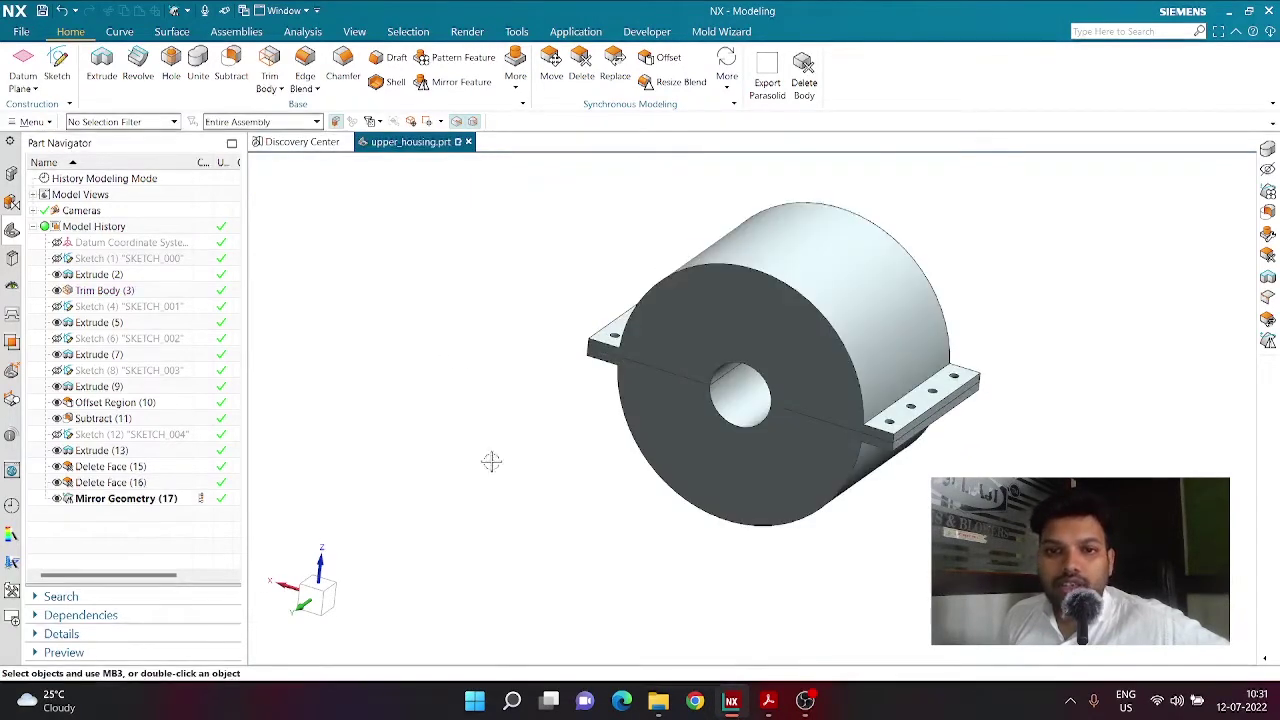
Delete the original lower half body with Delete Body, keeping the mirrored upper half
{"action": "middle_click_drag", "start_coordinate": [491, 460], "coordinate": [520, 457]}
{"action": "scroll", "coordinate": [770, 460], "scroll_direction": "up", "scroll_amount": 3}
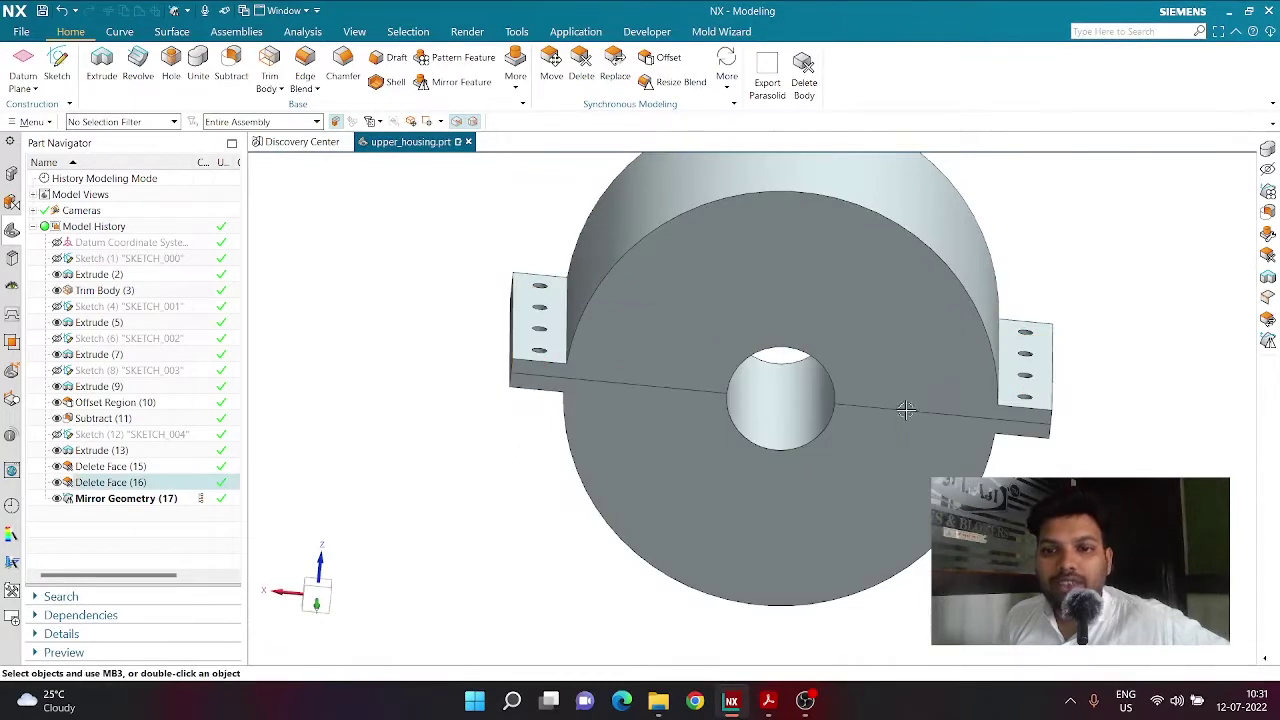
{"action": "scroll", "coordinate": [863, 514], "scroll_direction": "down", "scroll_amount": 3}
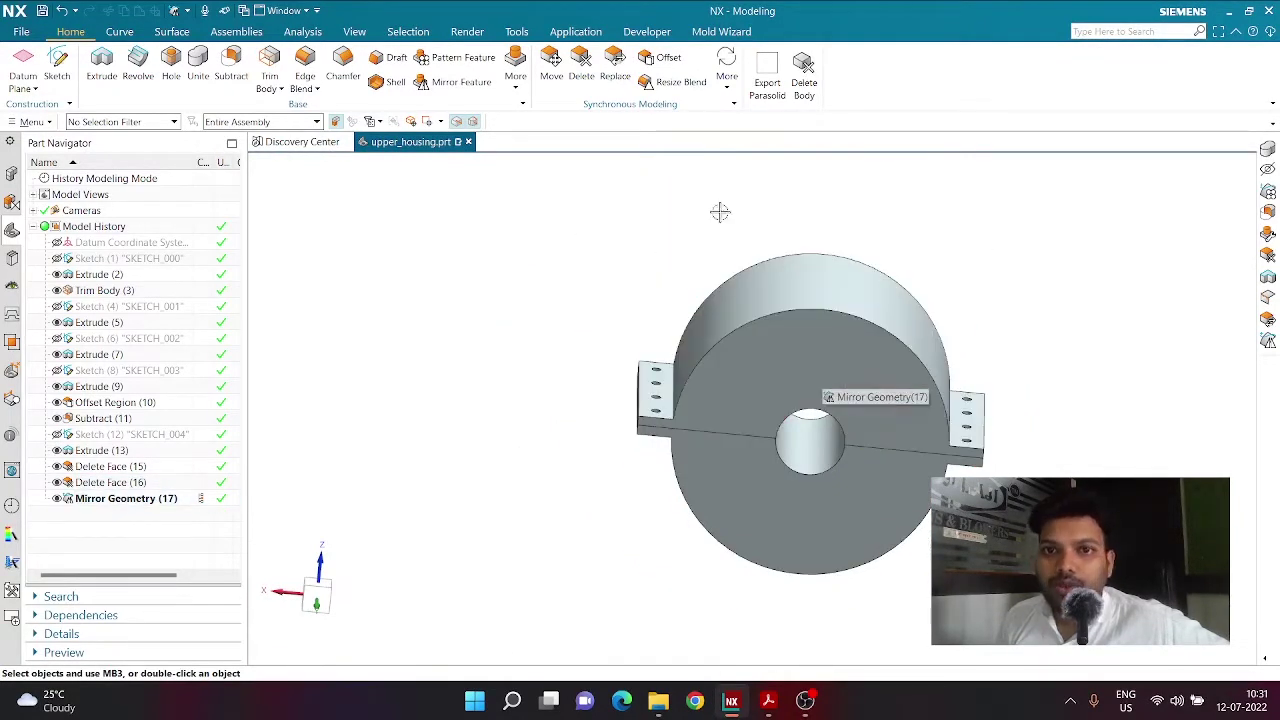
{"action": "left_click", "coordinate": [516, 74]}
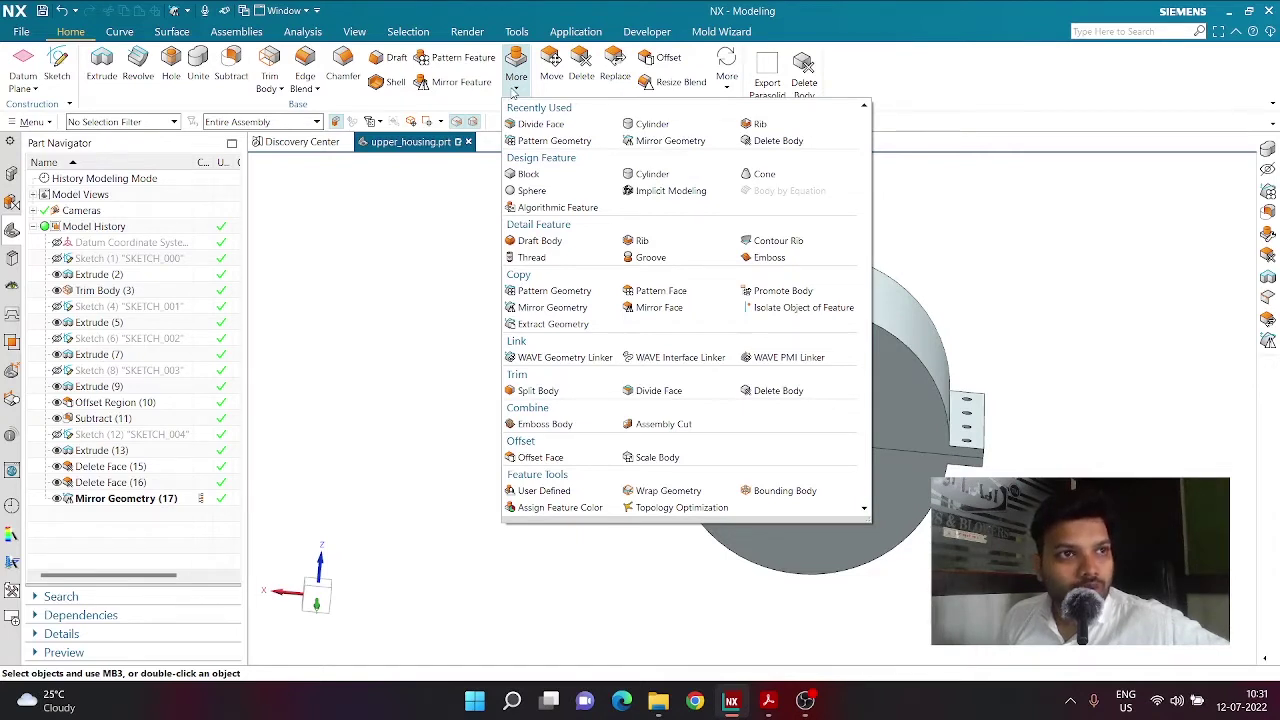
{"action": "left_click", "coordinate": [776, 391]}
{"action": "left_click", "coordinate": [740, 495]}
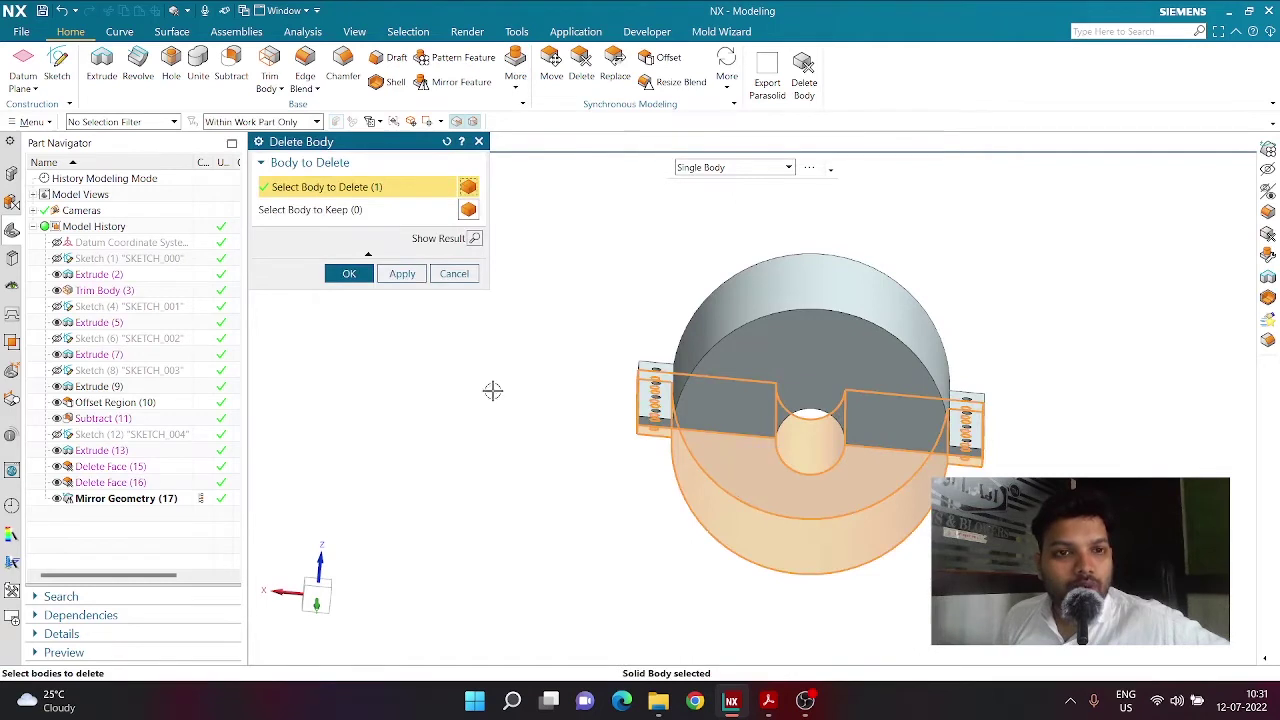
{"action": "left_click", "coordinate": [349, 274]}
{"action": "middle_click_drag", "start_coordinate": [343, 277], "coordinate": [449, 375]}
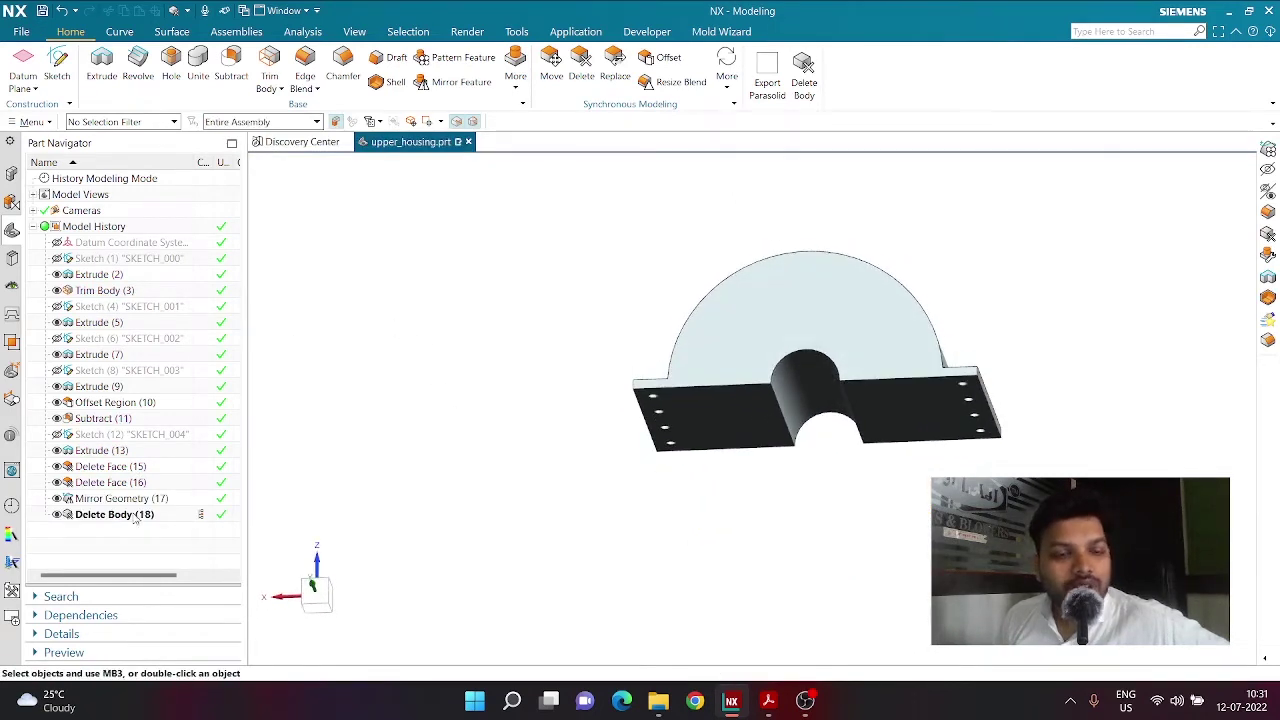
Compare the upper half body with the Upper_Housing drawing, examining the outlet duct's shape and dimensions
{"action": "middle_click_drag", "start_coordinate": [343, 551], "coordinate": [607, 557]}
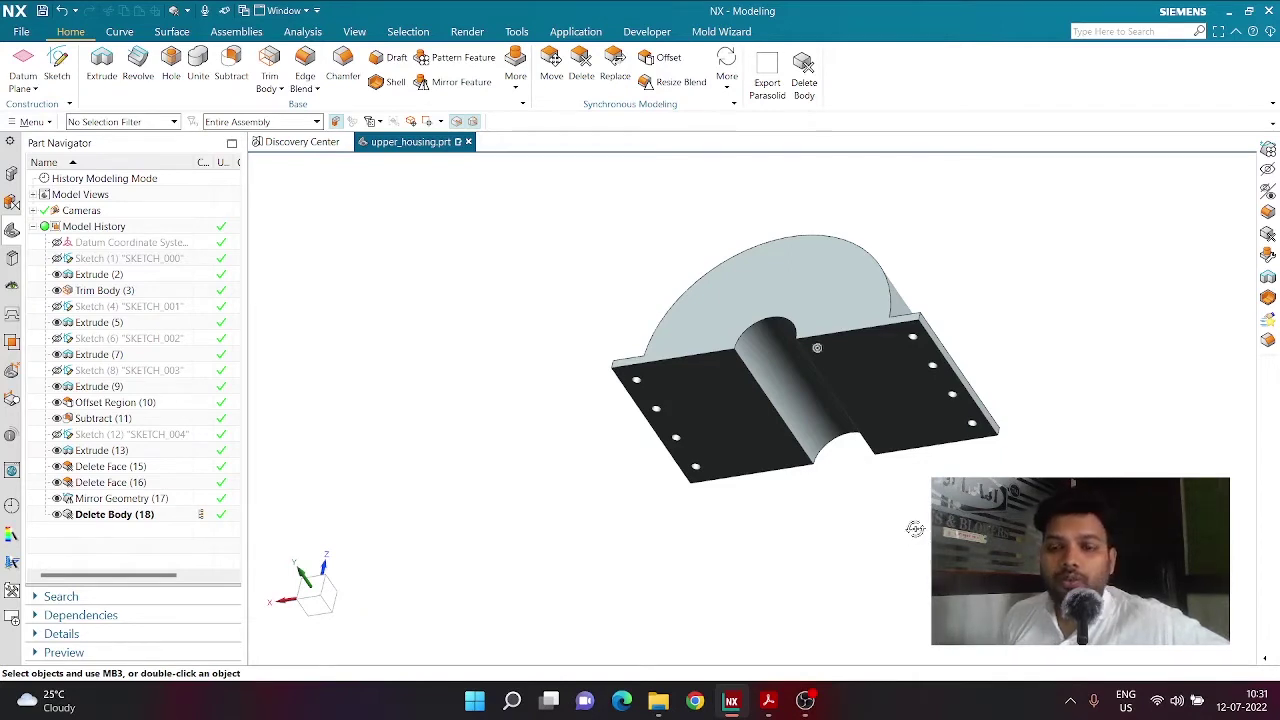
{"action": "middle_click_drag", "start_coordinate": [915, 529], "coordinate": [893, 590]}
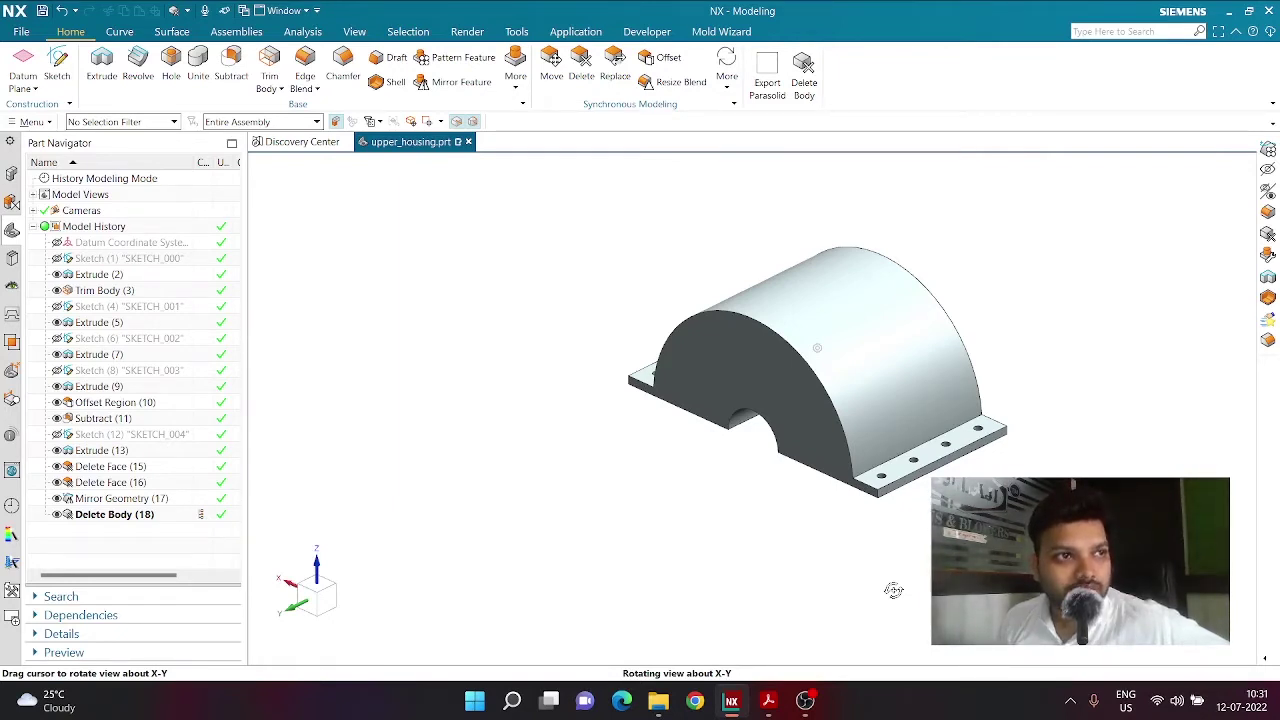
{"action": "left_click", "coordinate": [768, 702]}
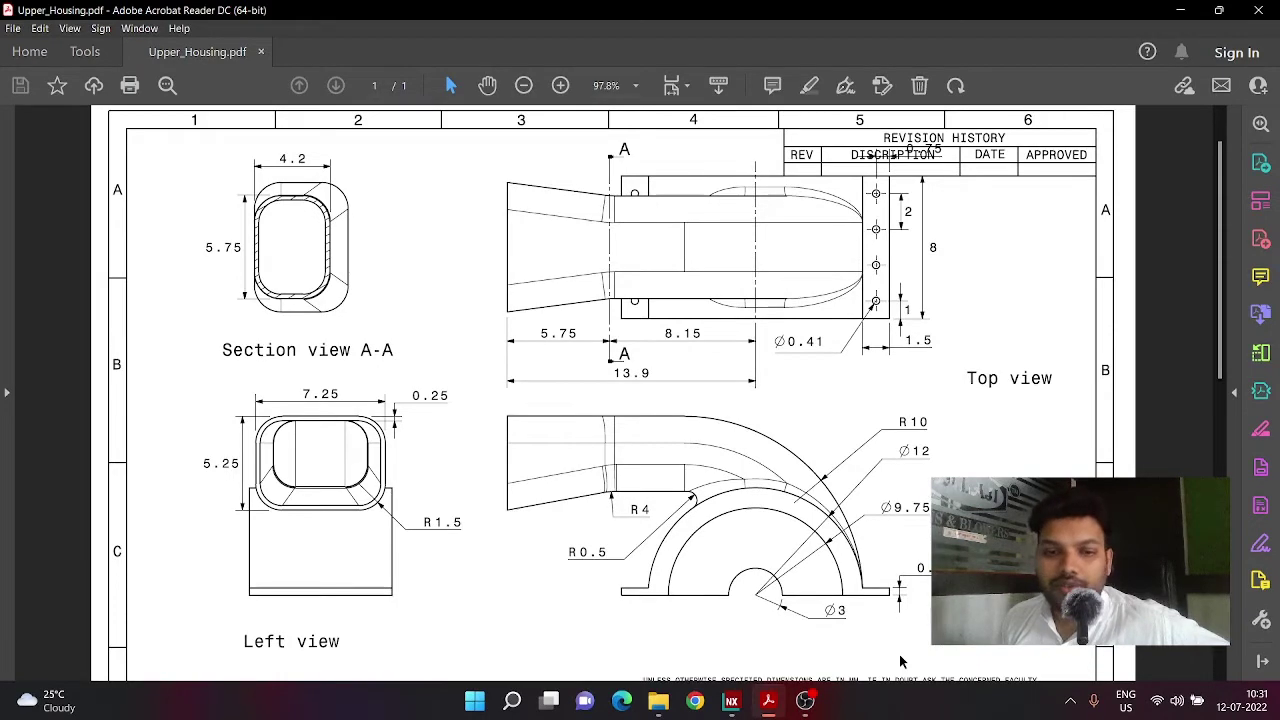
{"action": "left_click", "coordinate": [733, 702]}
{"action": "mouse_move", "coordinate": [656, 505]}
{"action": "middle_mouse_down"}
{"action": "mouse_move", "coordinate": [714, 466]}
{"action": "mouse_move", "coordinate": [672, 515]}
{"action": "mouse_move", "coordinate": [609, 531]}
{"action": "mouse_move", "coordinate": [708, 491]}
{"action": "mouse_move", "coordinate": [657, 497]}
{"action": "mouse_move", "coordinate": [697, 531]}
{"action": "mouse_move", "coordinate": [690, 516]}
{"action": "middle_mouse_up"}
{"action": "left_click", "coordinate": [768, 701]}
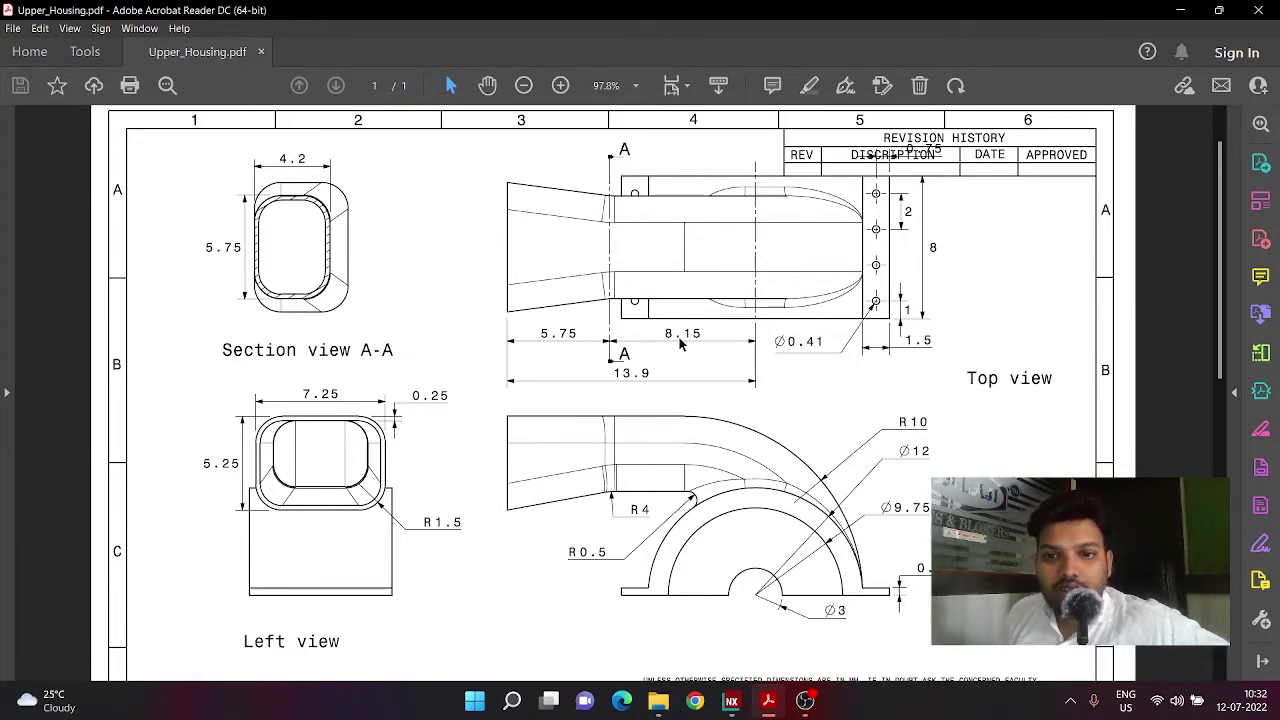
{"action": "left_click", "coordinate": [731, 700]}
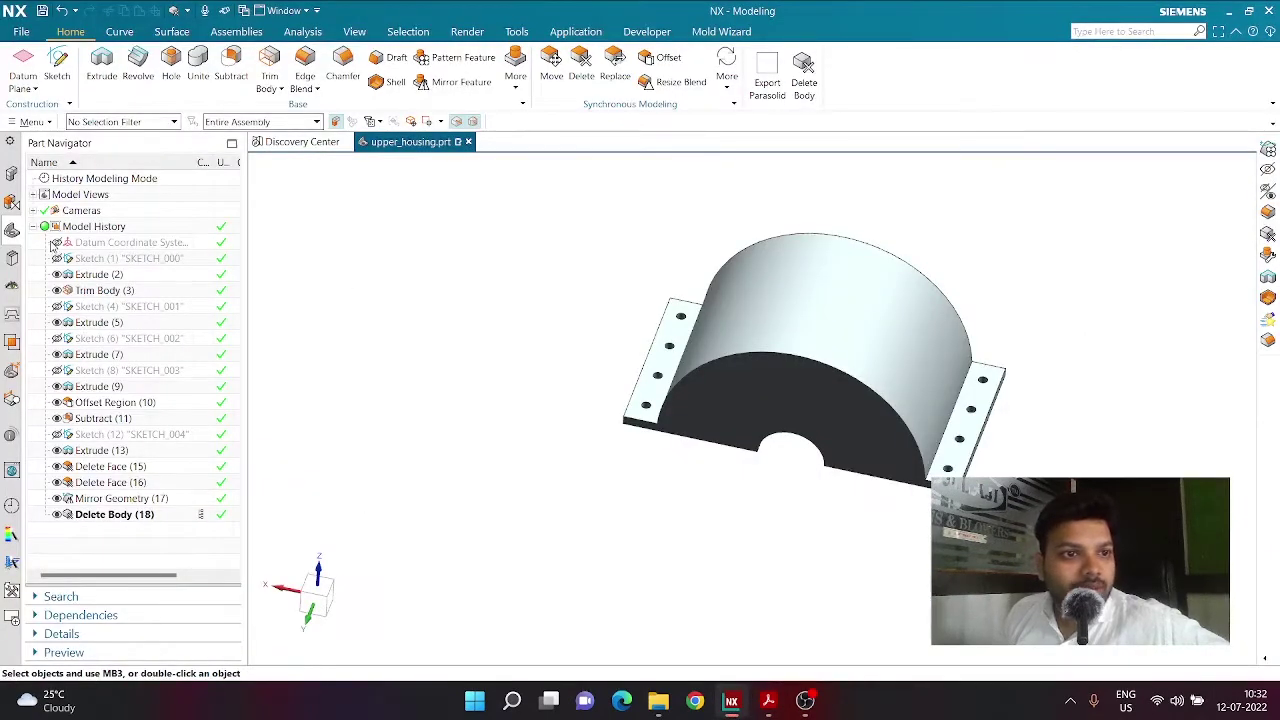
Show the datum coordinate system and create a sketch on its XZ plane
{"action": "mouse_move", "coordinate": [531, 406]}
{"action": "middle_mouse_down"}
{"action": "mouse_move", "coordinate": [523, 374]}
{"action": "mouse_move", "coordinate": [536, 392]}
{"action": "middle_mouse_up"}
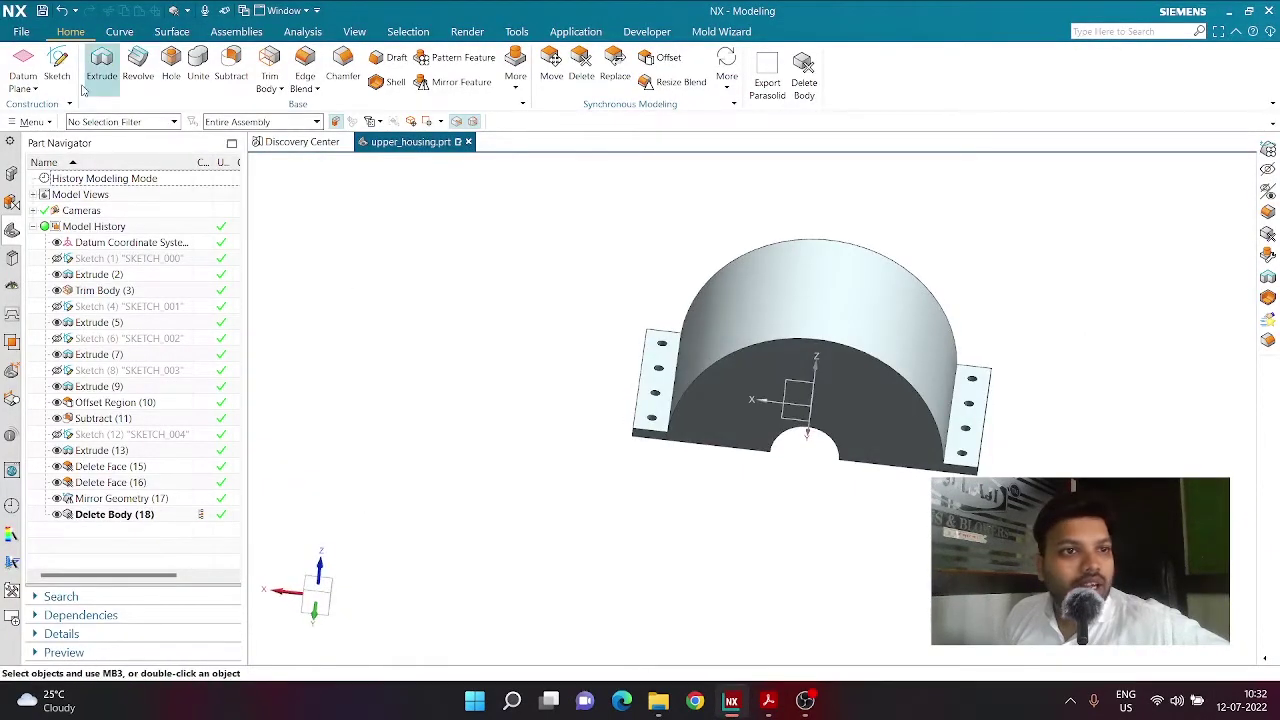
{"action": "left_click", "coordinate": [57, 63]}
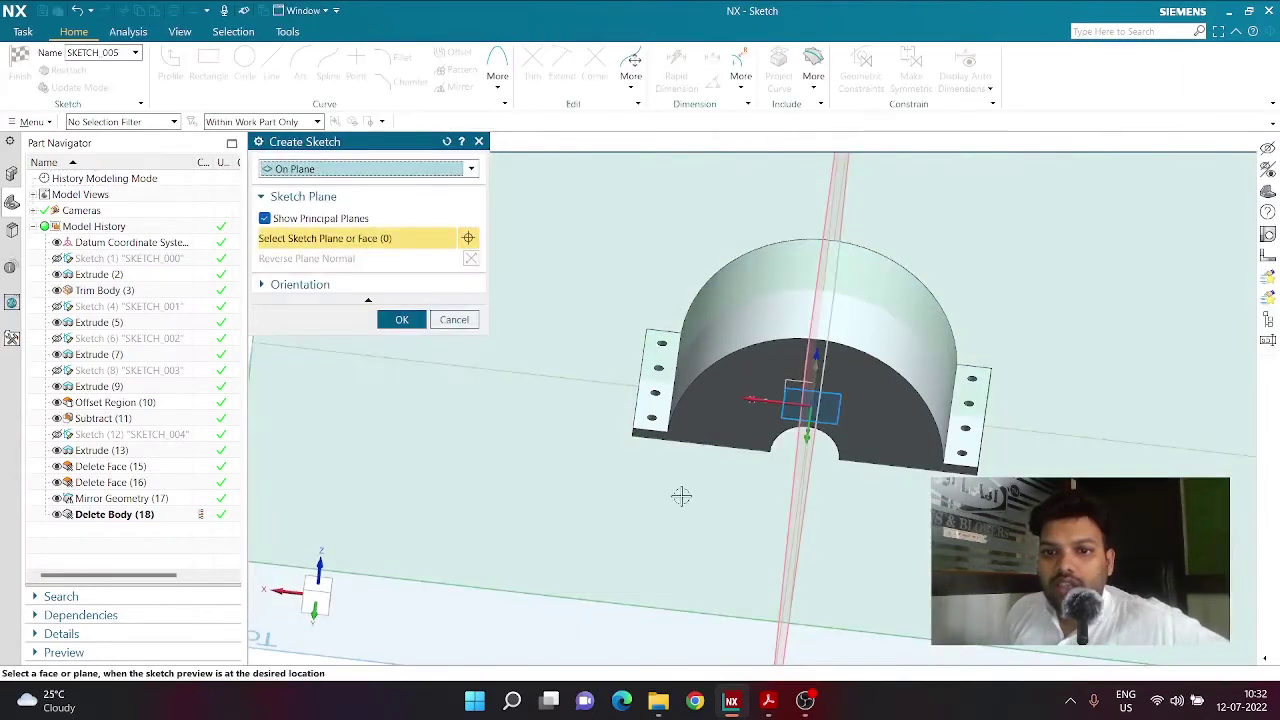
{"action": "key", "text": "Escape"}
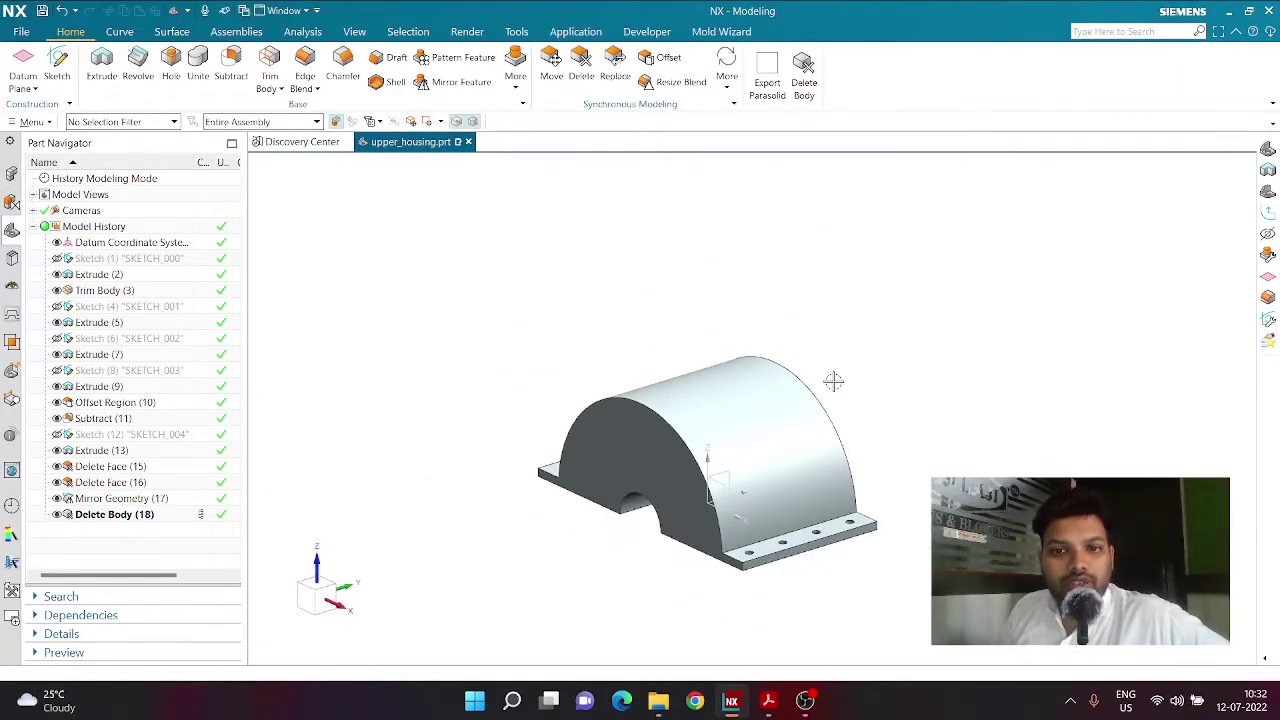
{"action": "left_click", "coordinate": [57, 62]}
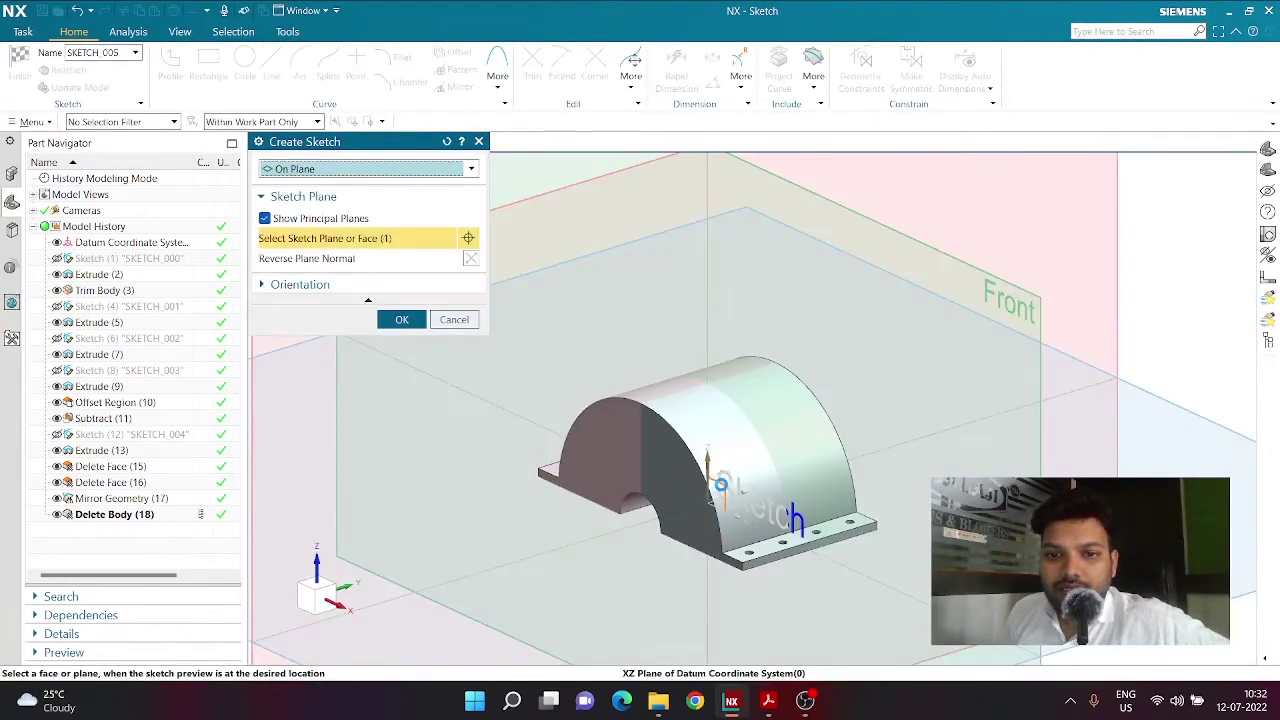
{"action": "left_click", "coordinate": [403, 320]}
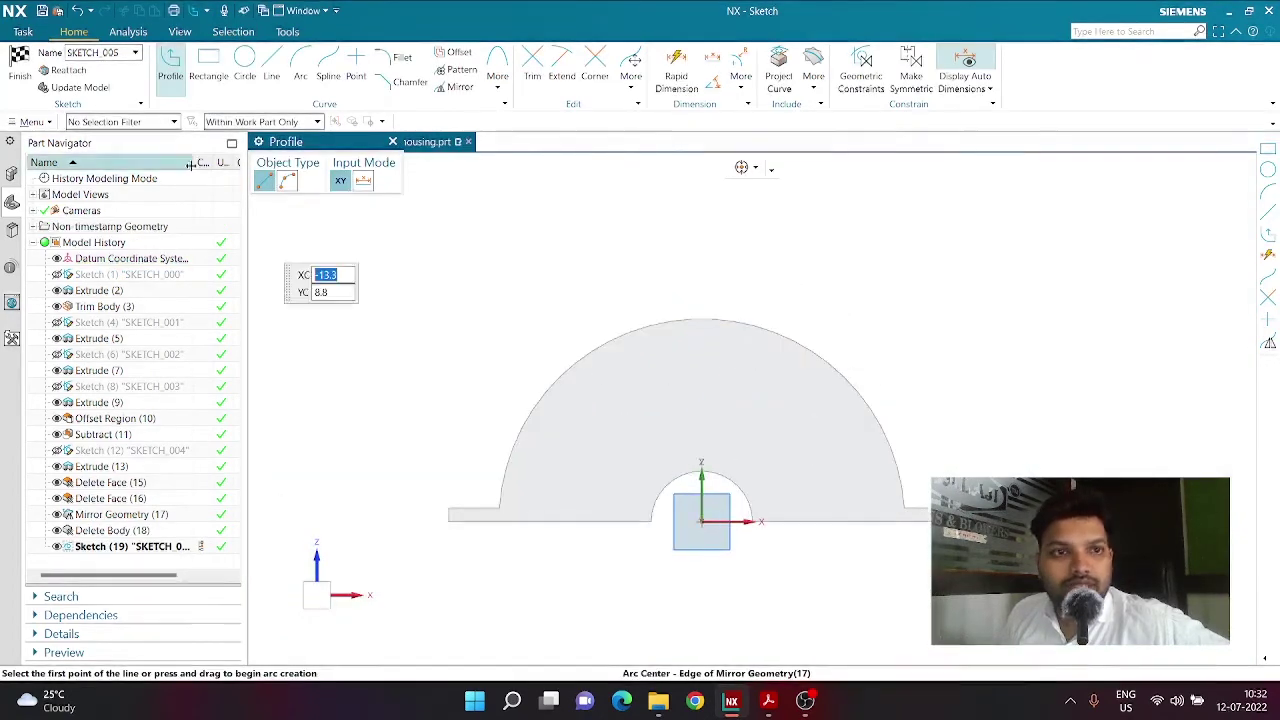
Sketch an arc of about 9.9 mm radius from the flange and housing corner, rising over the half-round profile
{"action": "left_click", "coordinate": [301, 78]}
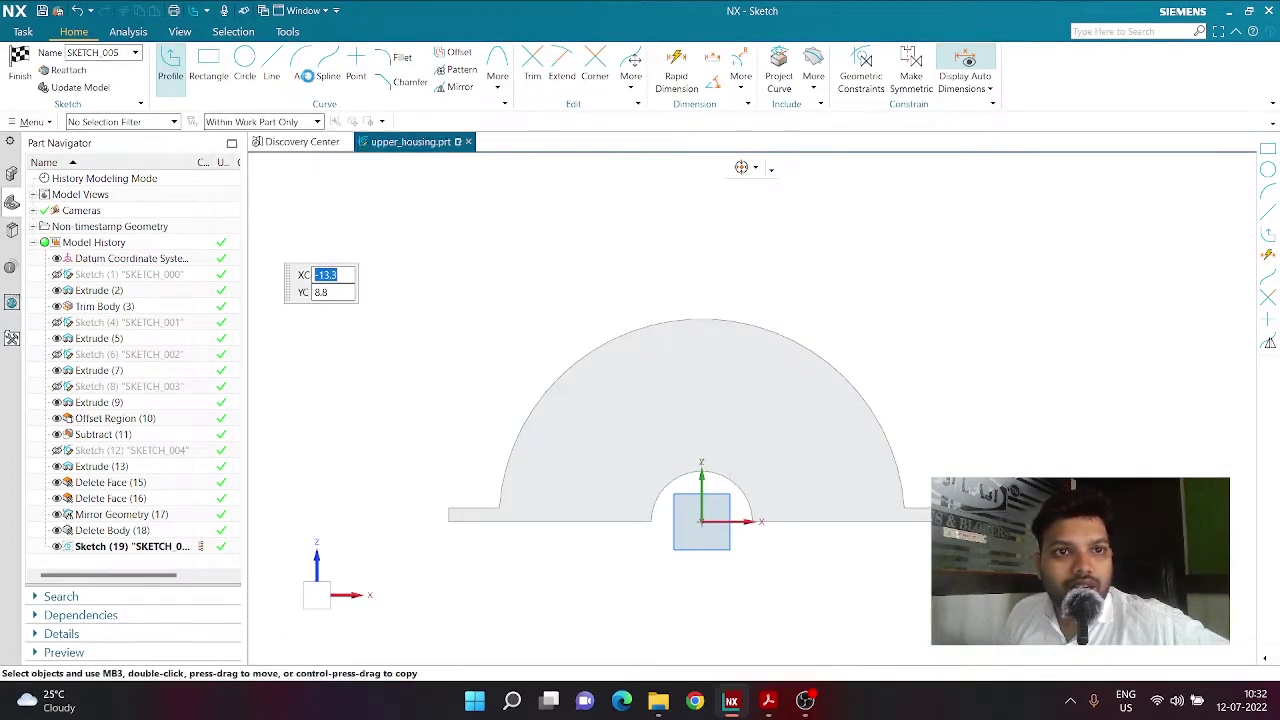
{"action": "left_click", "coordinate": [474, 505]}
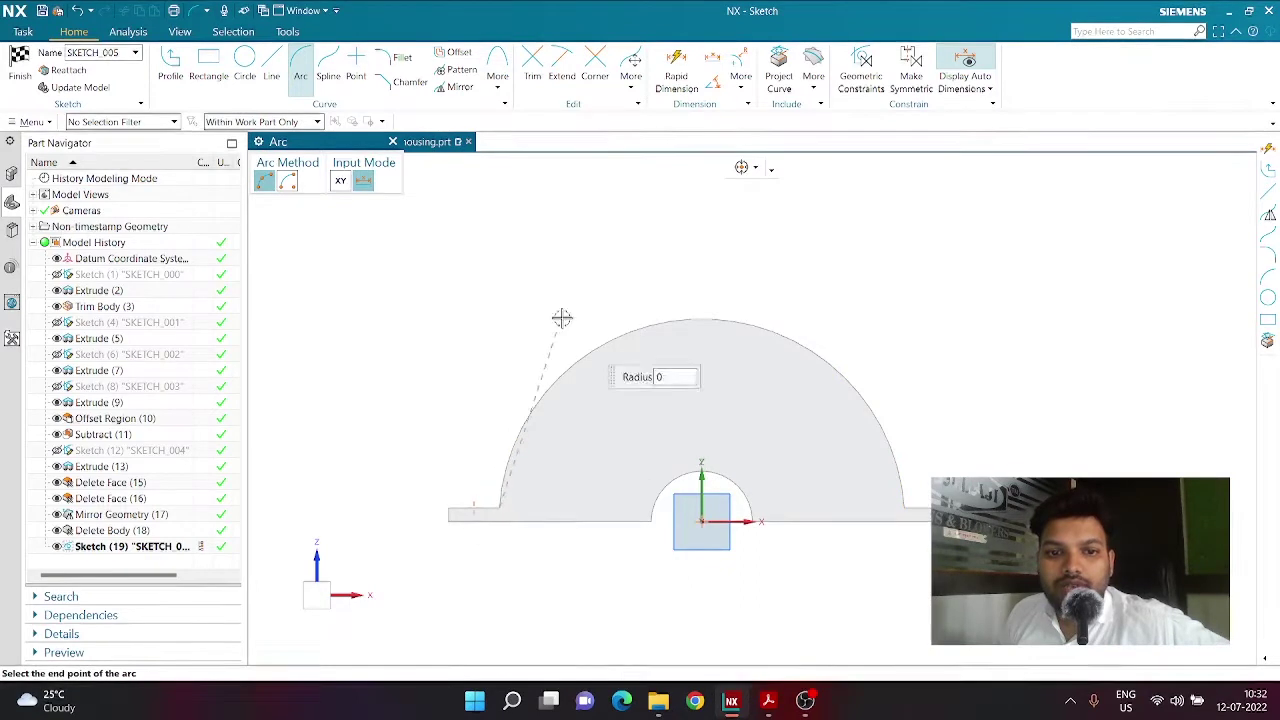
{"action": "left_click", "coordinate": [960, 223]}
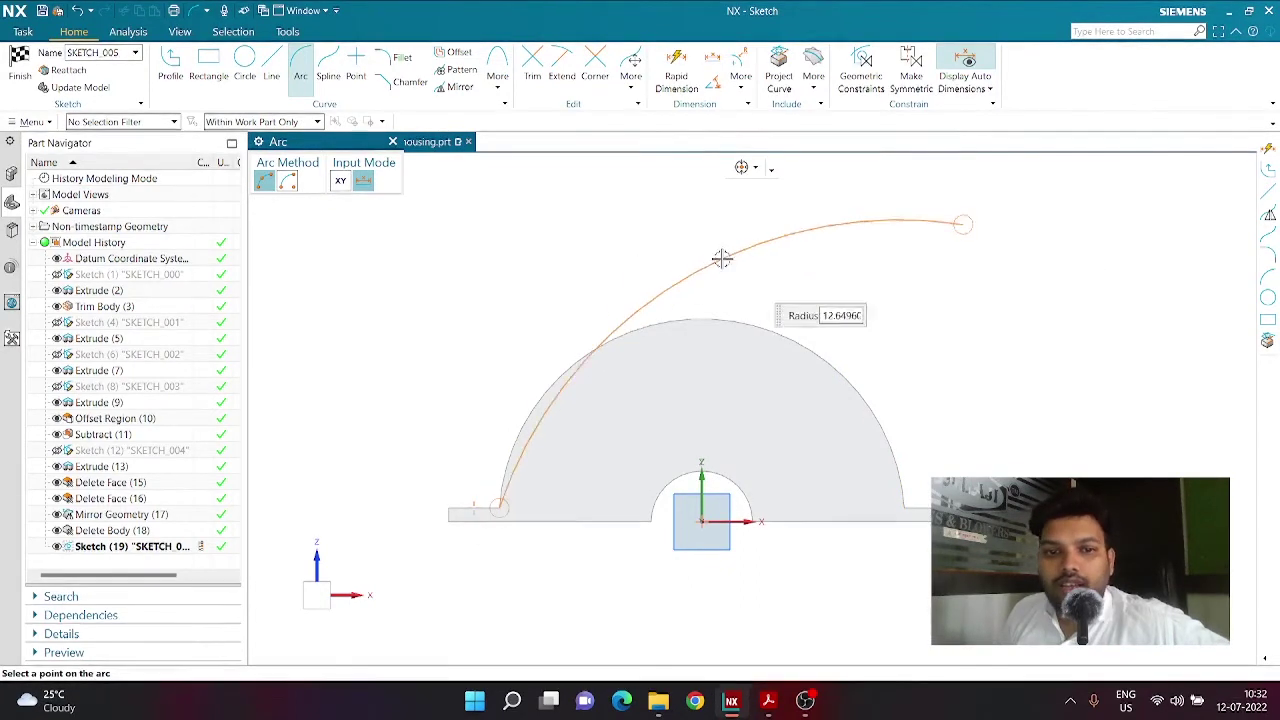
{"action": "left_click", "coordinate": [659, 268]}
{"action": "key", "text": "Escape"}
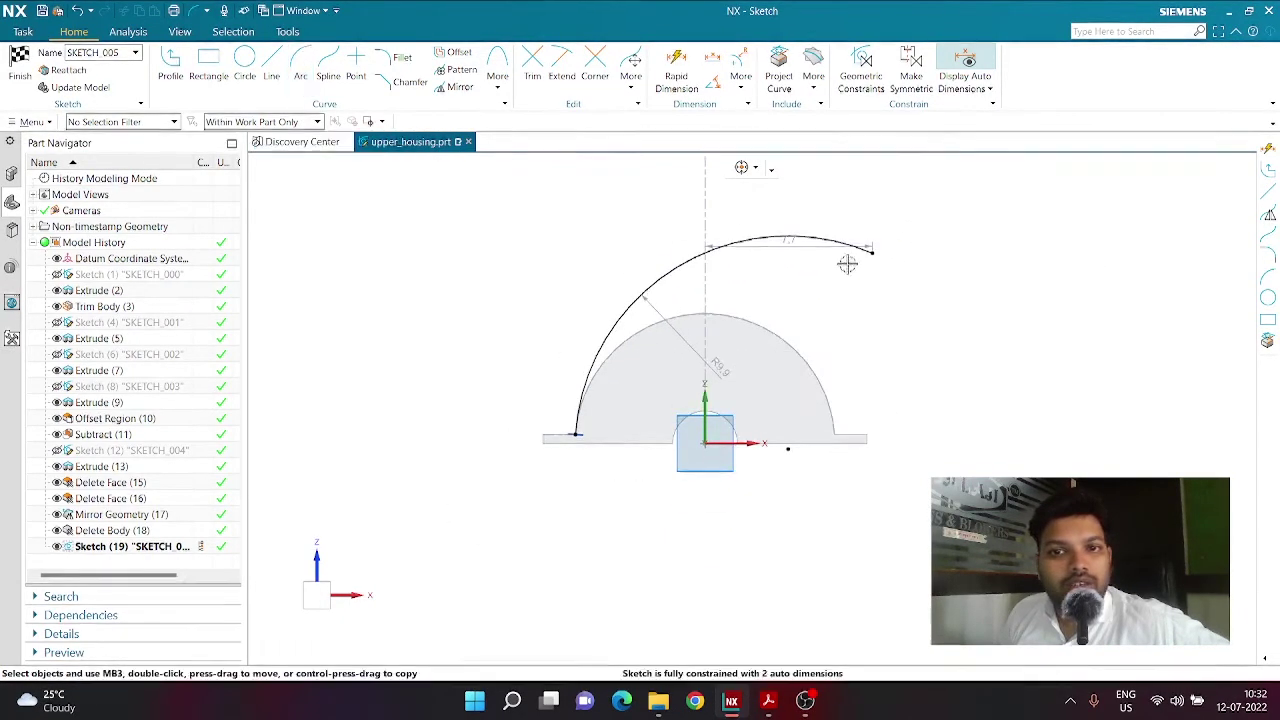
Sketch a line about 6.7 mm long from the arc's upper end and make it horizontal and tangent to the arc
{"action": "left_click", "coordinate": [271, 72]}
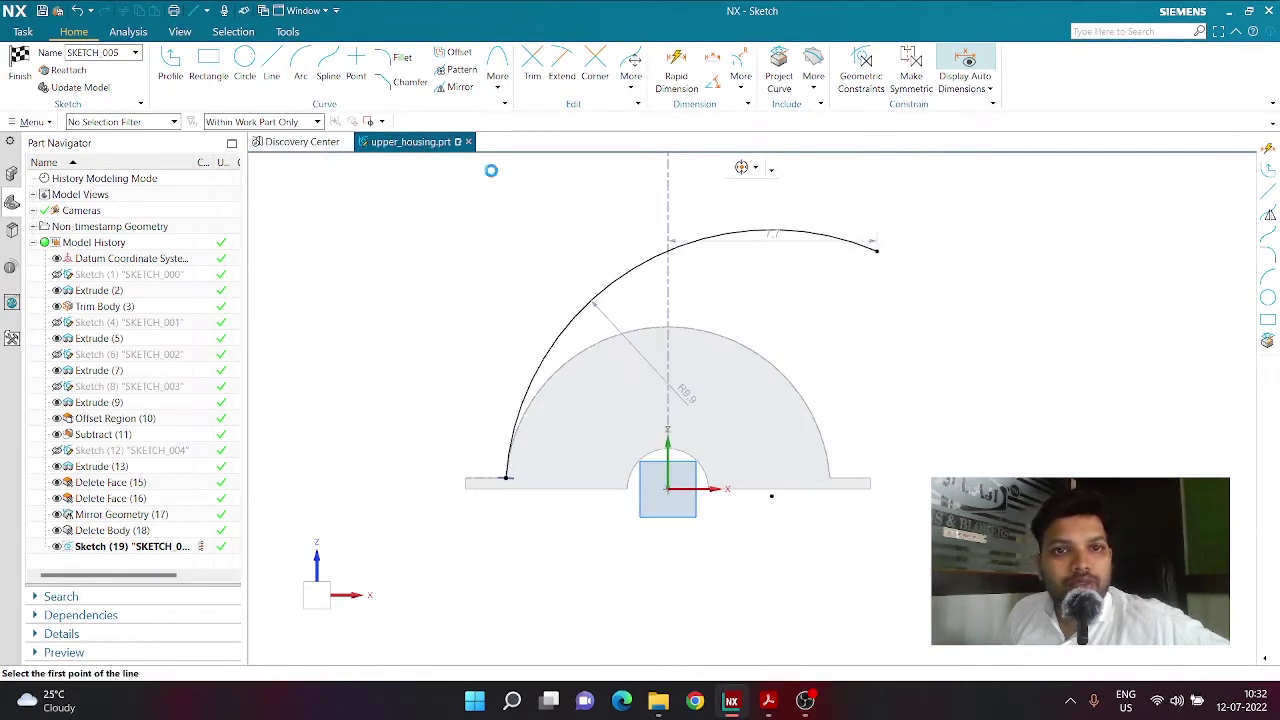
{"action": "left_click", "coordinate": [877, 250]}
{"action": "left_click", "coordinate": [1045, 319]}
{"action": "key", "text": "Escape"}
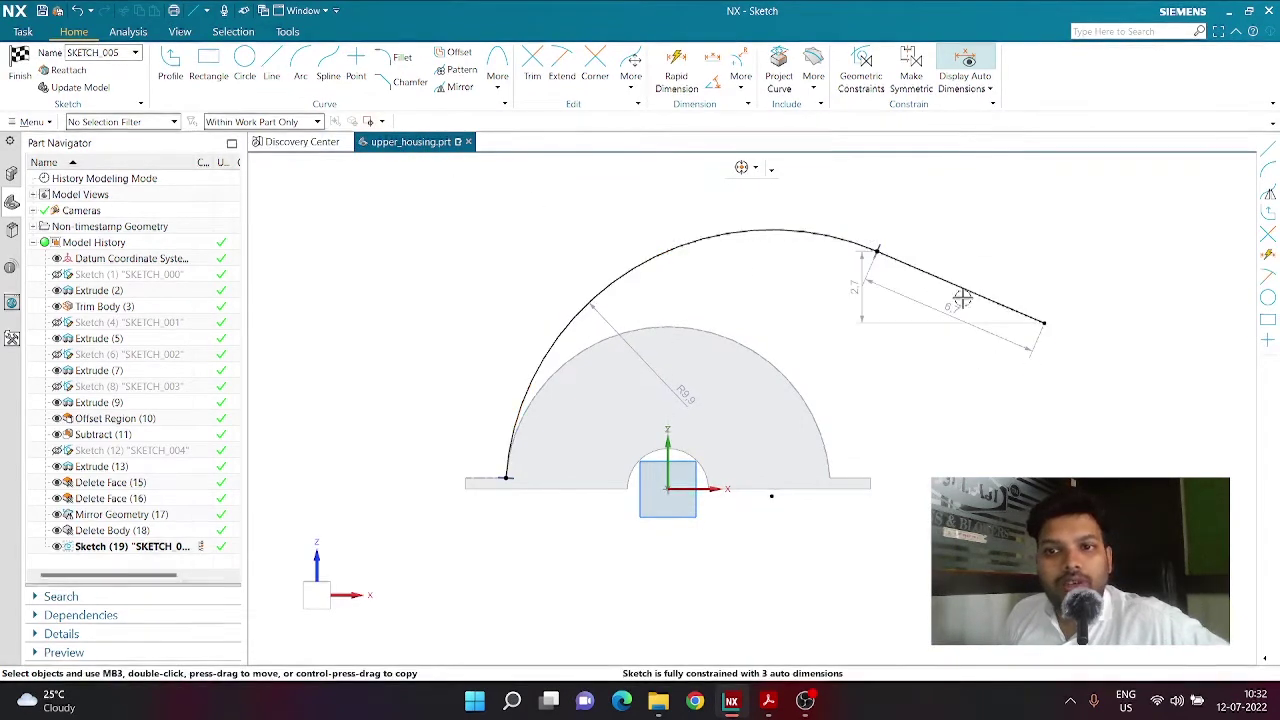
{"action": "left_click", "coordinate": [925, 276]}
{"action": "left_click", "coordinate": [1038, 254]}
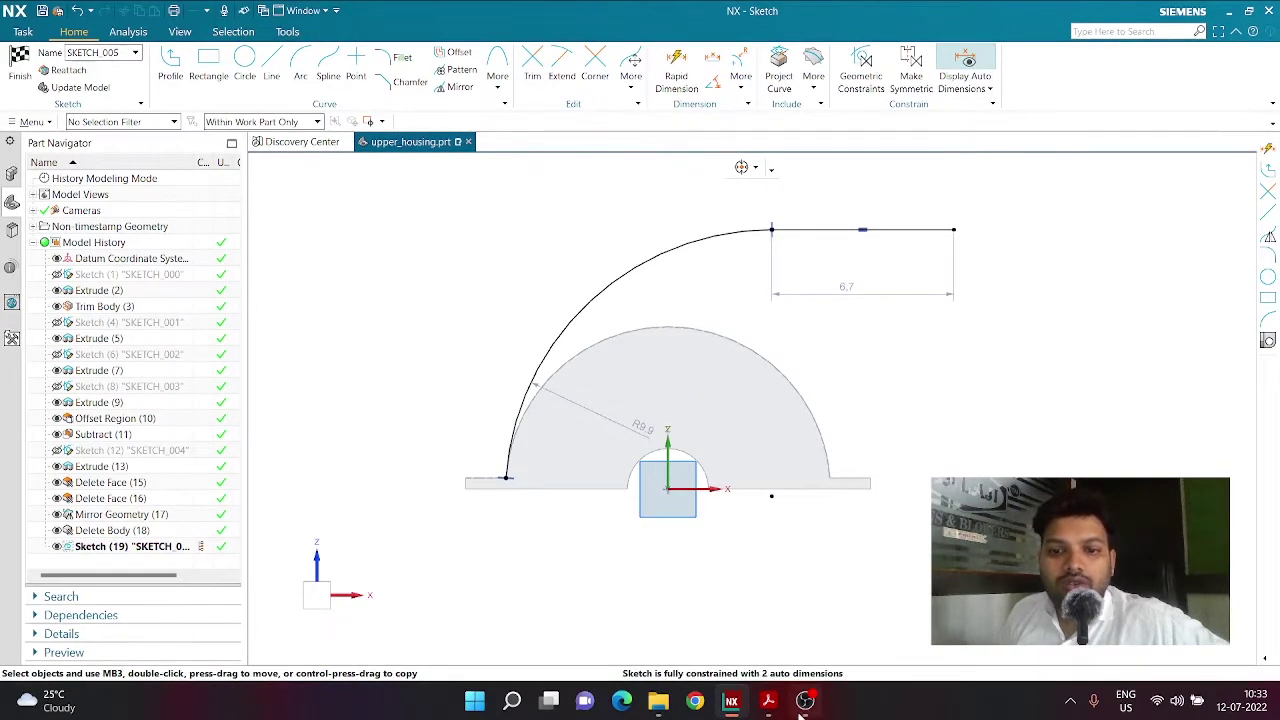
Check the Upper_Housing drawing and dimension the horizontal distance from the origin to the line's free end as 8.15 mm
{"action": "left_click", "coordinate": [768, 712]}
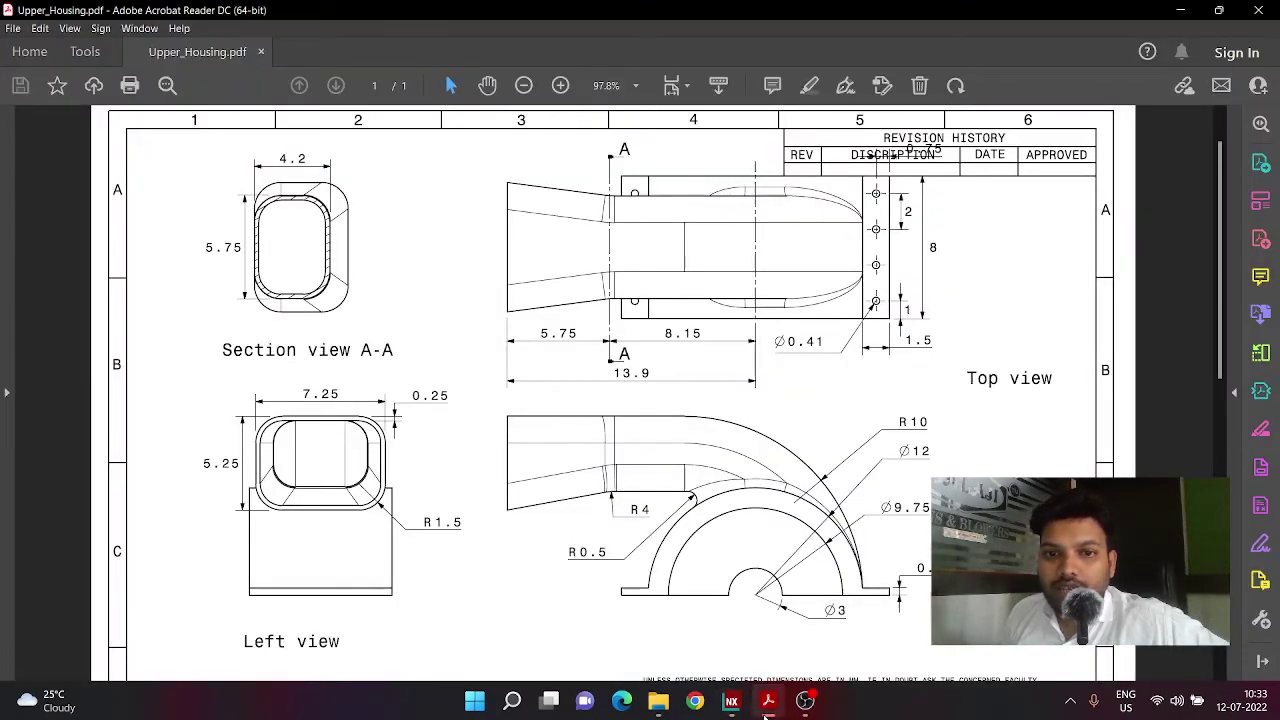
{"action": "left_click", "coordinate": [768, 712]}
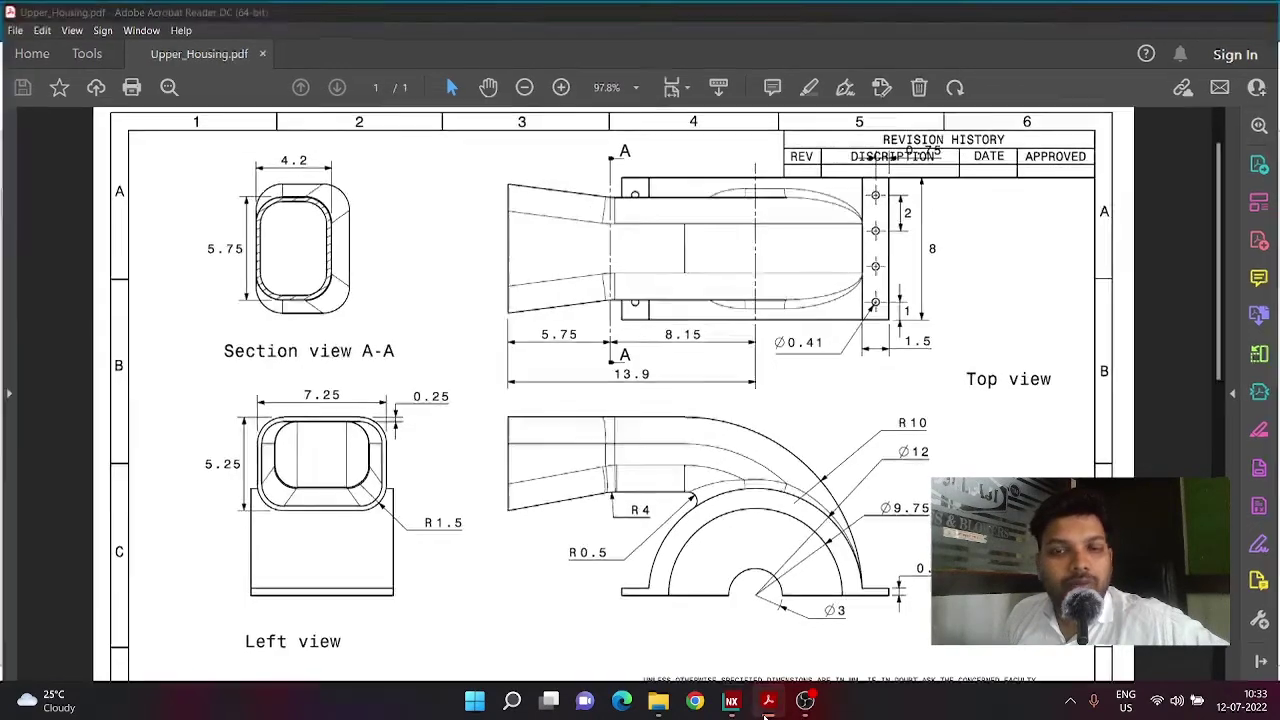
{"action": "left_click", "coordinate": [663, 84]}
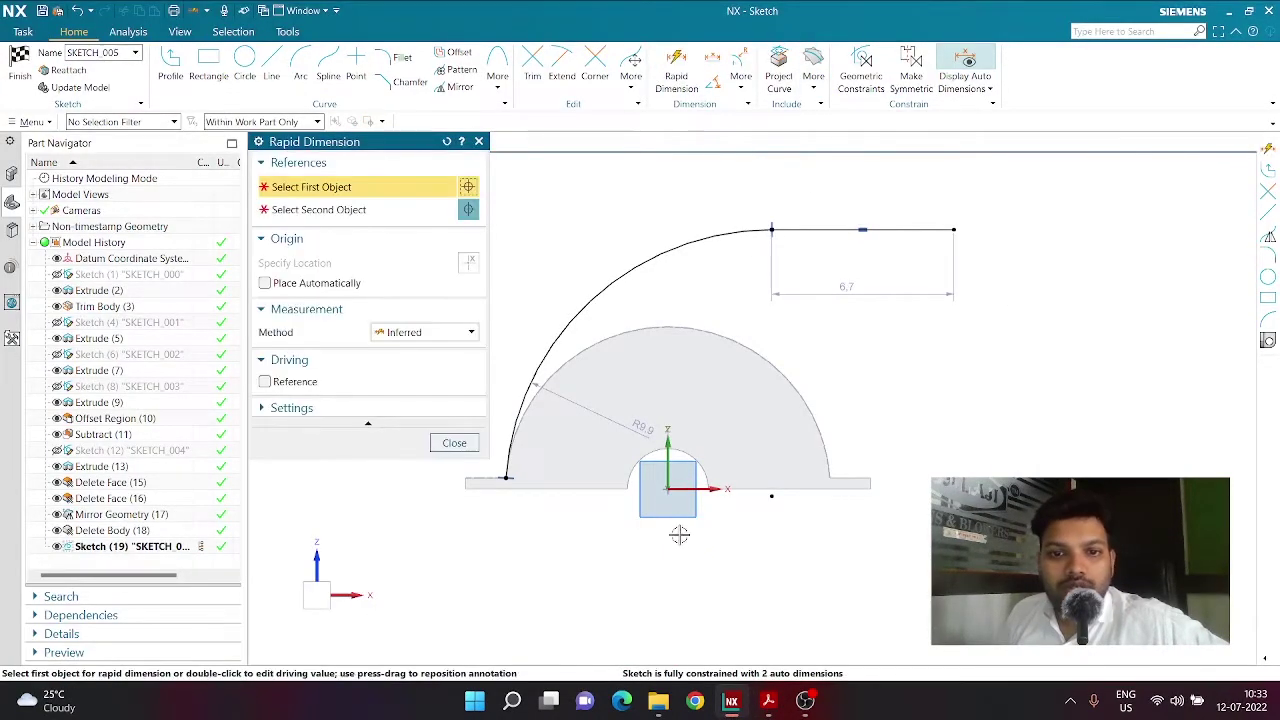
{"action": "left_click", "coordinate": [667, 489]}
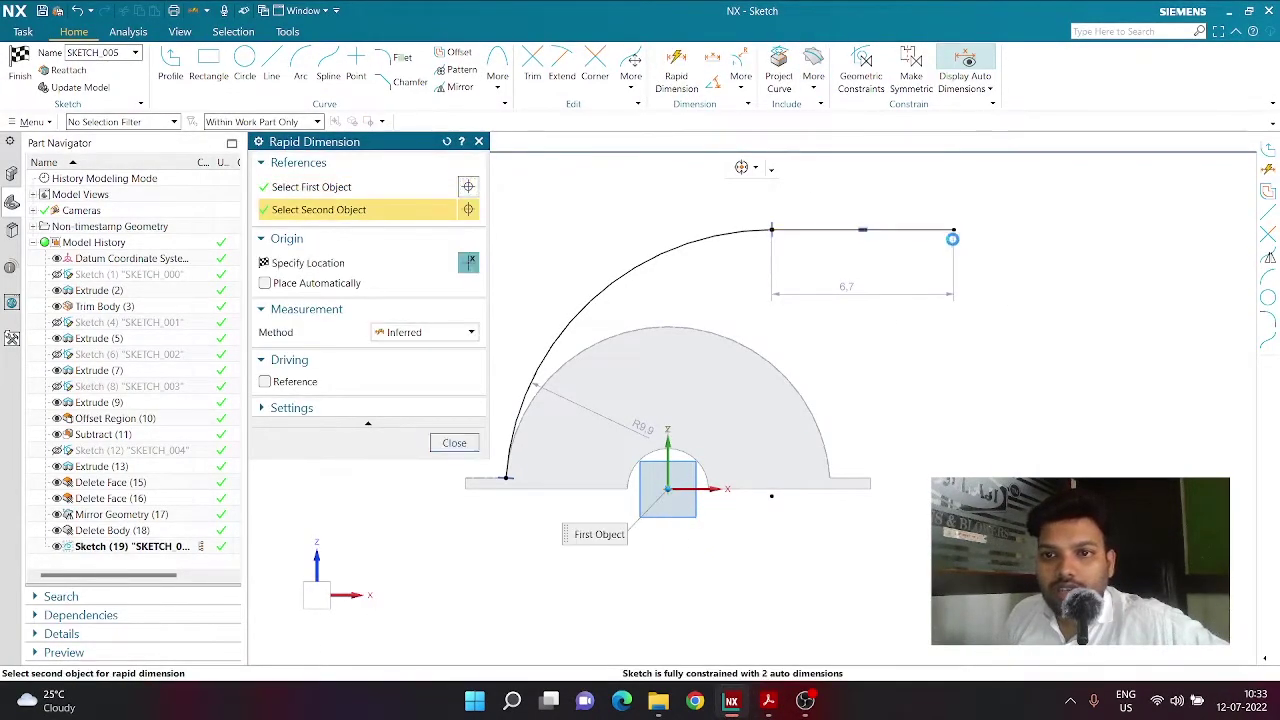
{"action": "left_click", "coordinate": [953, 230]}
{"action": "left_click", "coordinate": [760, 634]}
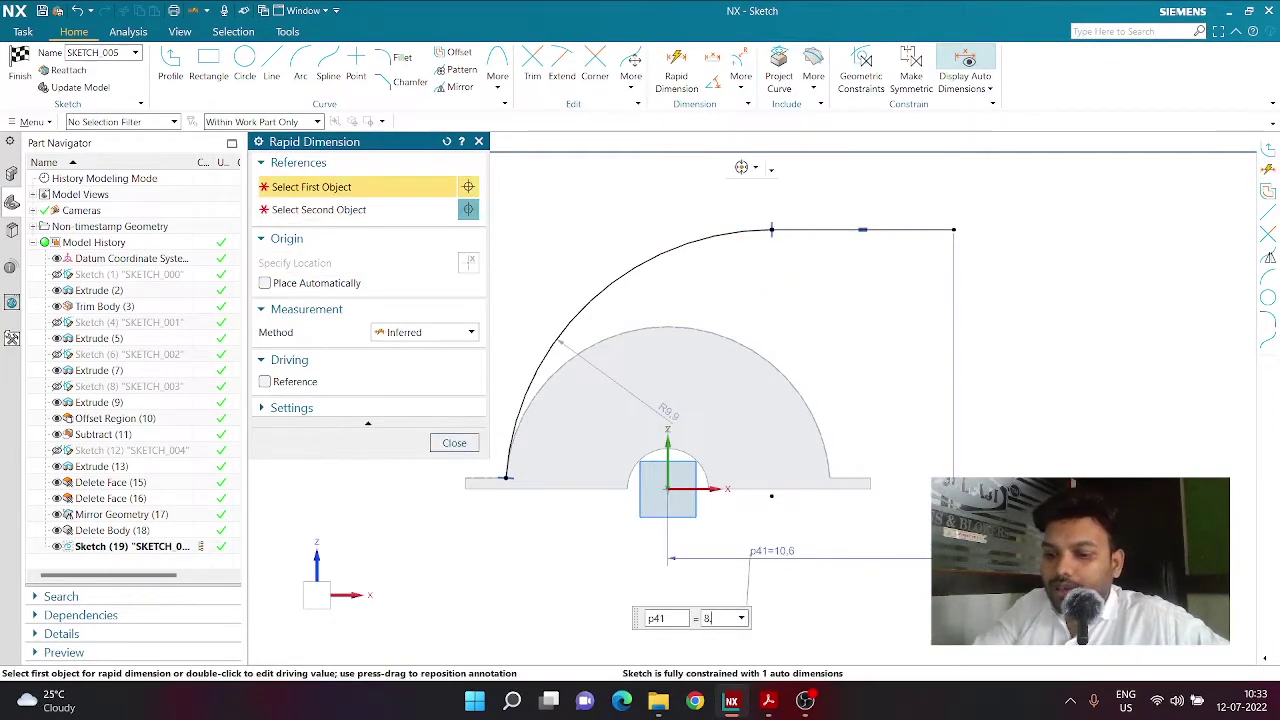
{"action": "type", "text": "8.15"}
{"action": "key", "text": "Return"}
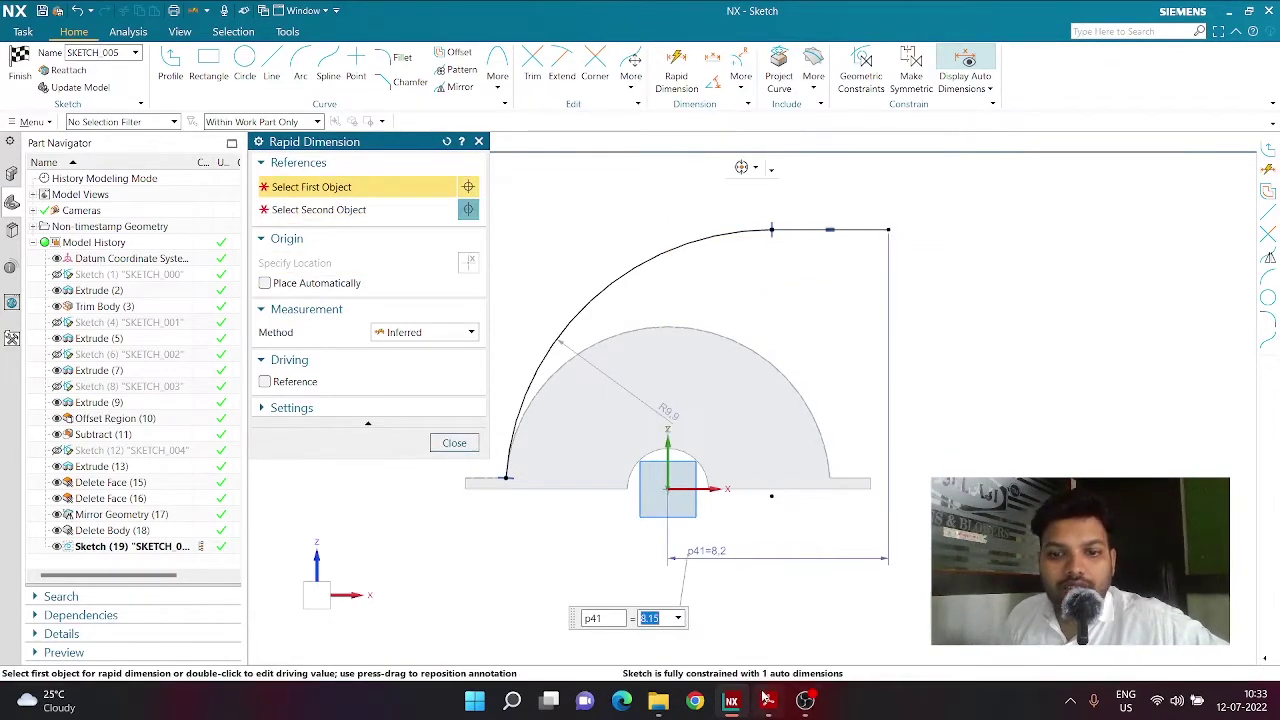
Dimension the arc's radius as 10 mm and finish the path sketch
{"action": "left_click", "coordinate": [591, 299]}
{"action": "left_click", "coordinate": [612, 225]}
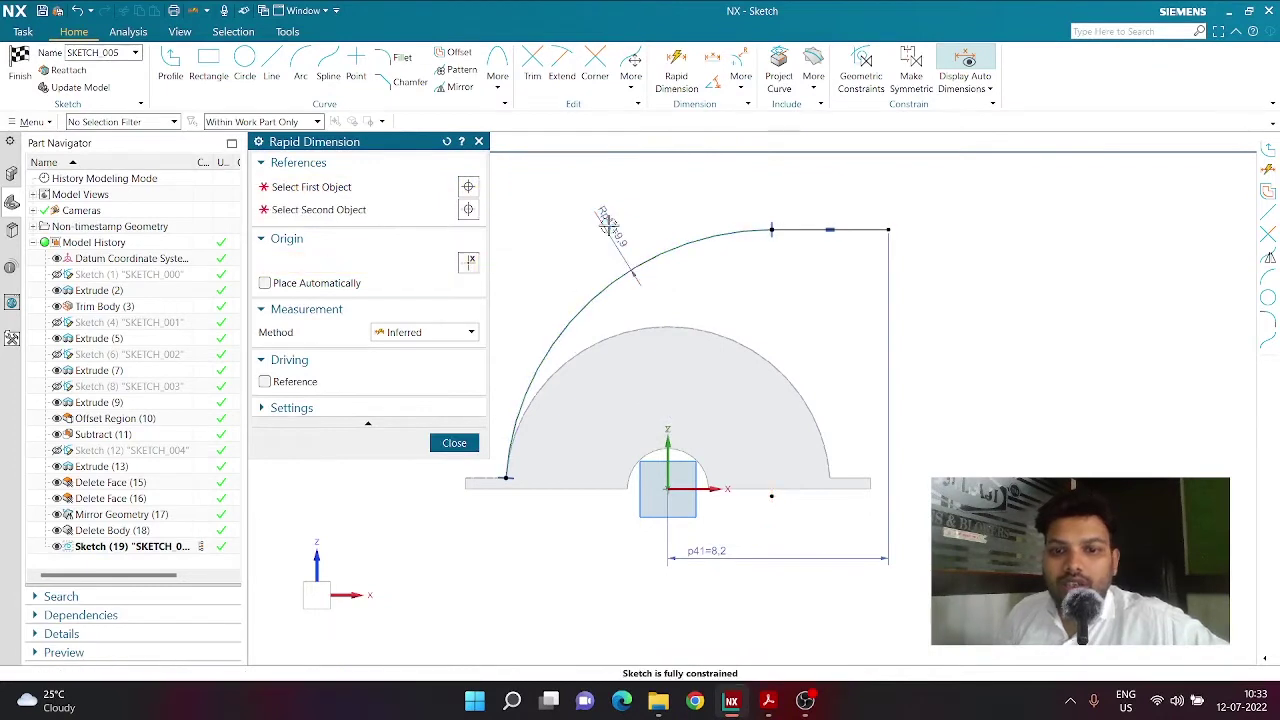
{"action": "type", "text": "10"}
{"action": "key", "text": "Return"}
{"action": "key", "text": "Escape"}
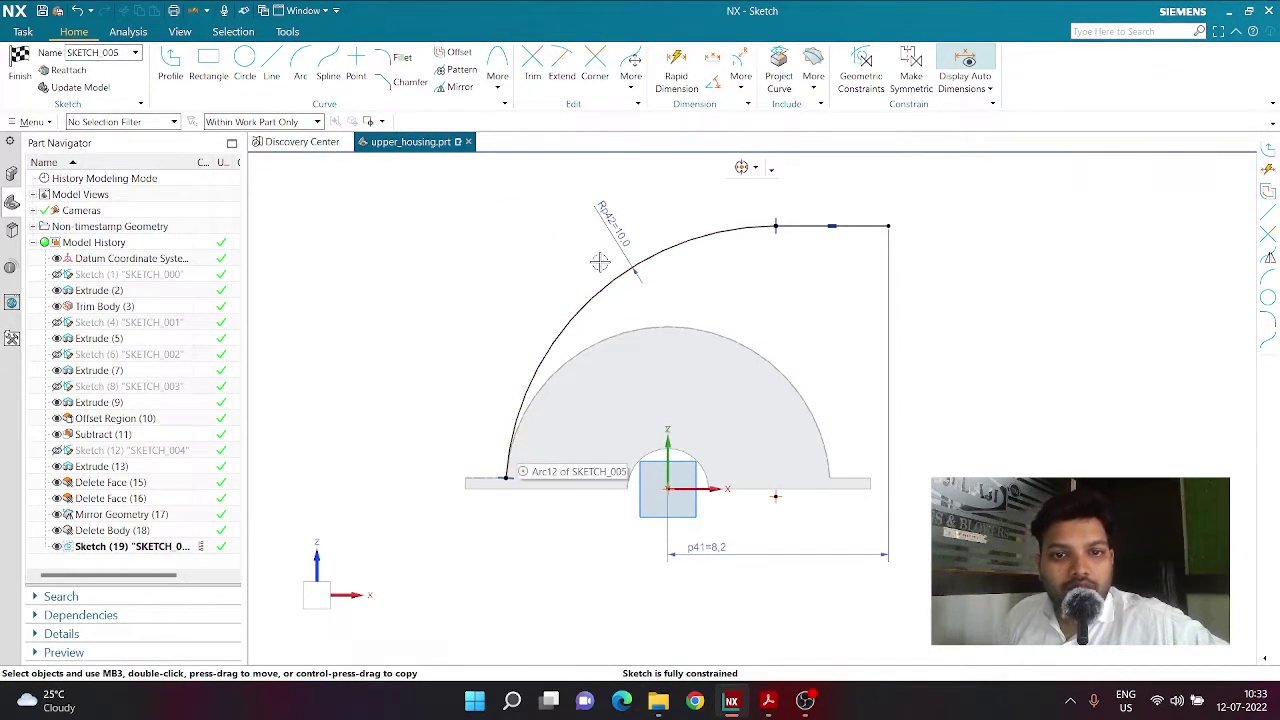
{"action": "scroll", "coordinate": [511, 505], "scroll_direction": "up", "scroll_amount": 2}
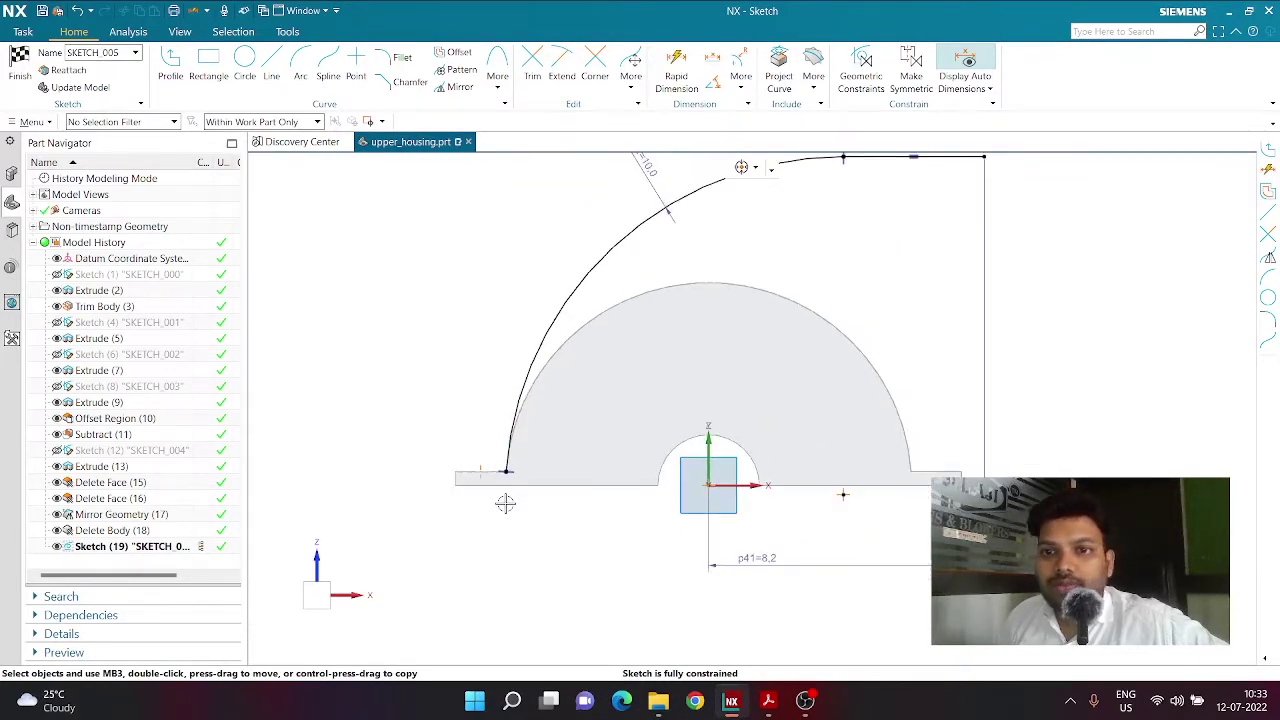
{"action": "scroll", "coordinate": [505, 503], "scroll_direction": "down", "scroll_amount": 1}
{"action": "scroll", "coordinate": [640, 317], "scroll_direction": "up", "scroll_amount": 1}
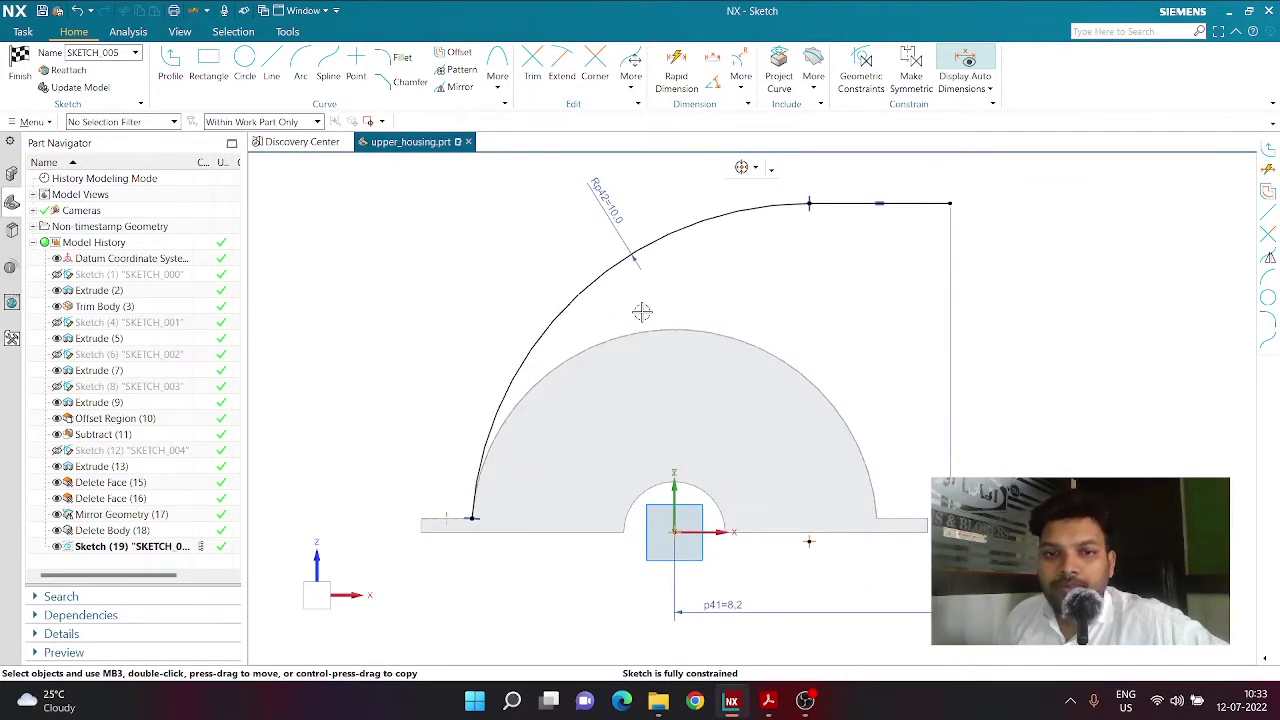
{"action": "left_click", "coordinate": [19, 68]}
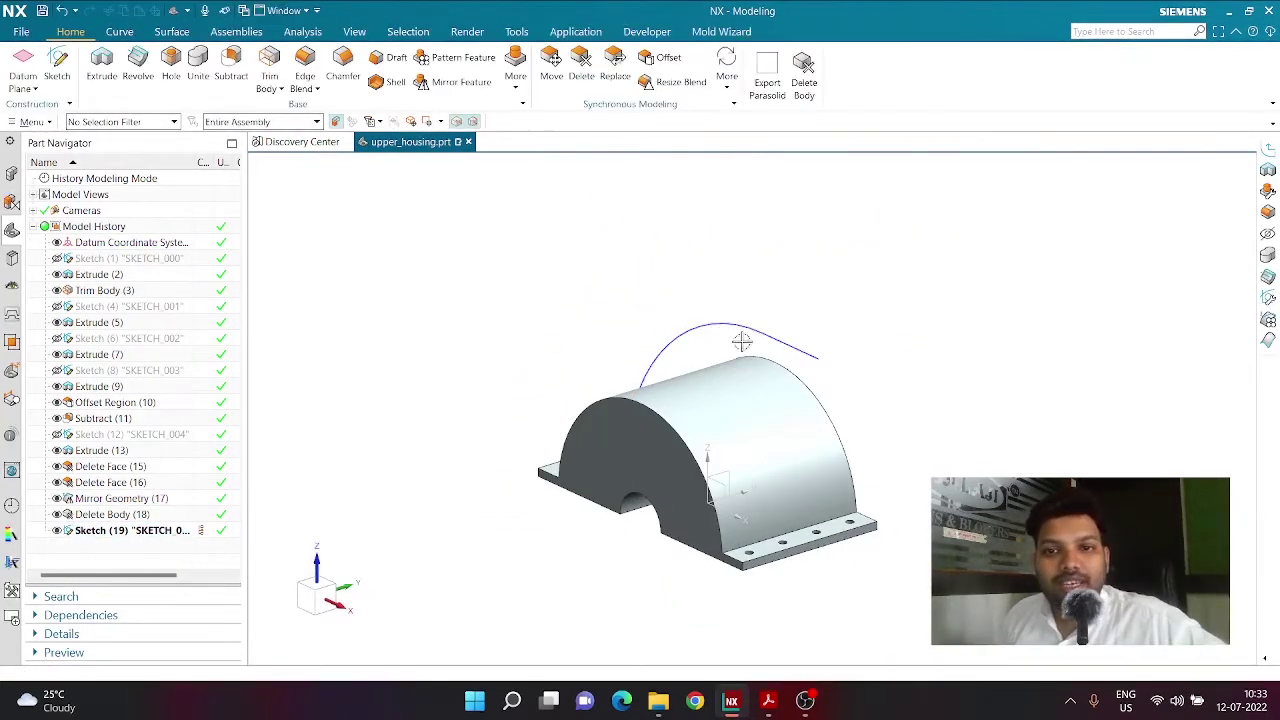
{"action": "scroll", "coordinate": [822, 355], "scroll_direction": "up", "scroll_amount": 1}
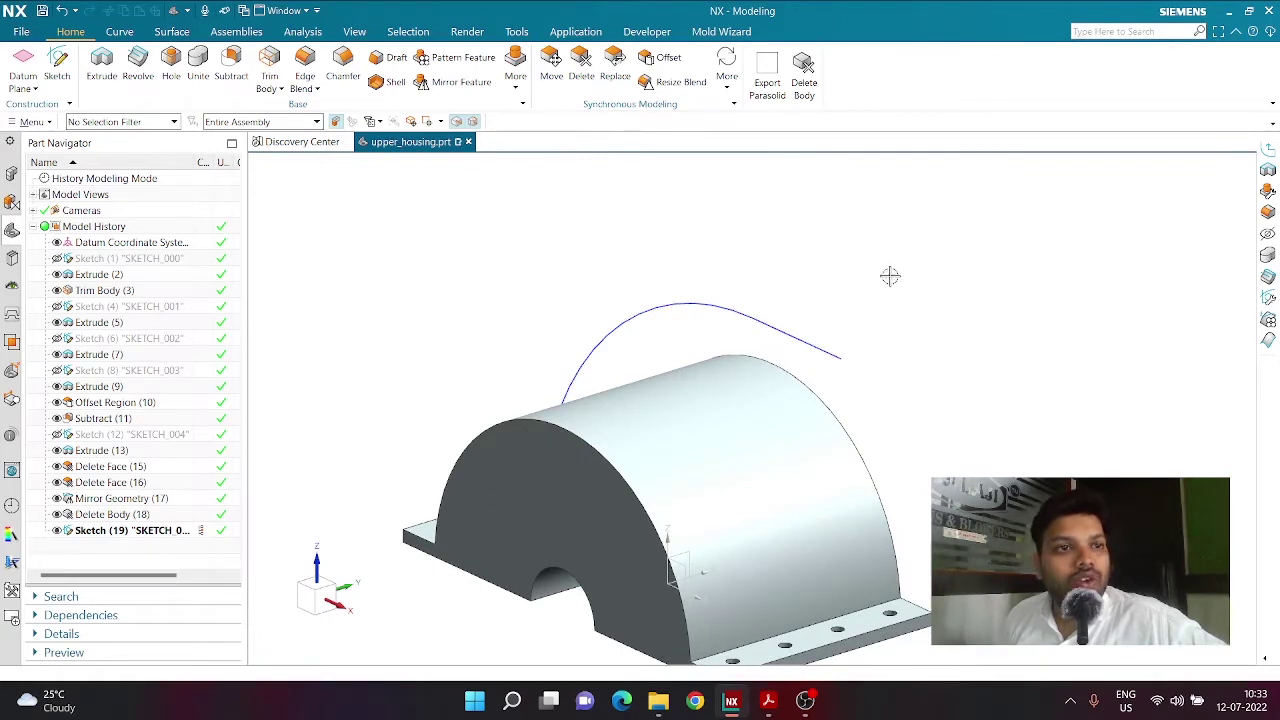
Create a sketch on path along the arc and line, normal to the path at 0% arc length on the line's free end
{"action": "left_click", "coordinate": [57, 65]}
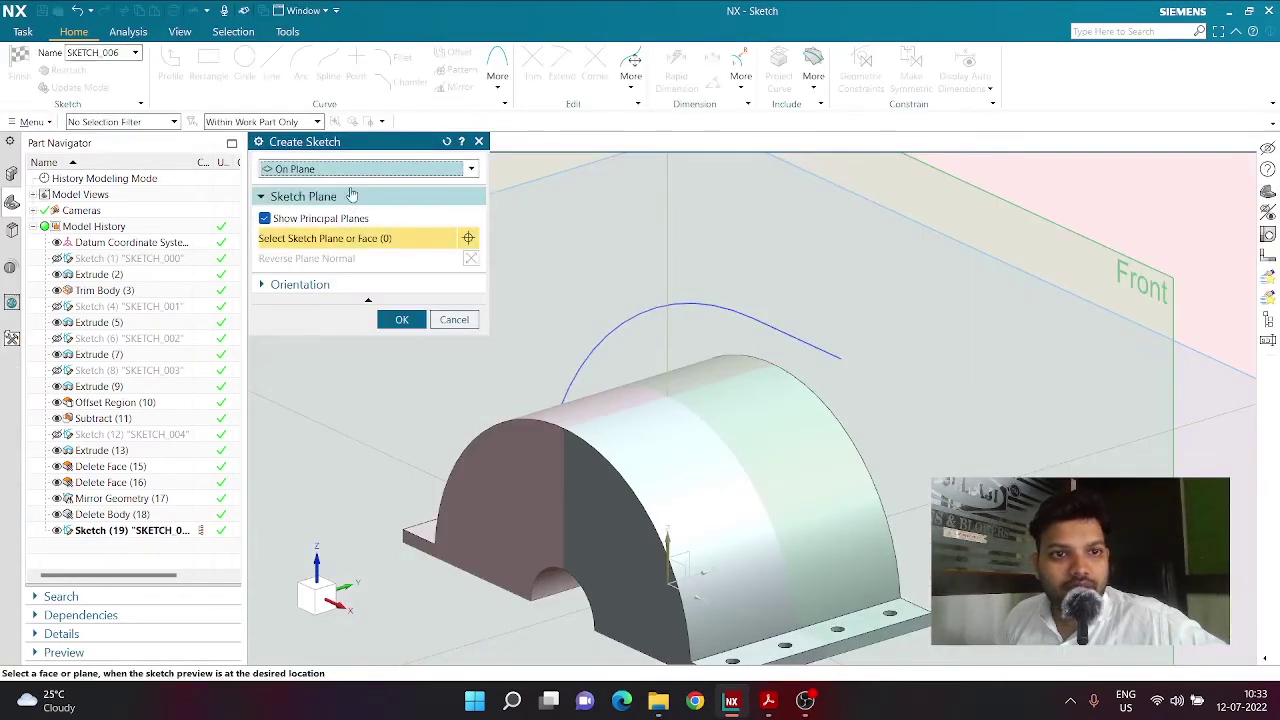
{"action": "left_click", "coordinate": [345, 176]}
{"action": "left_click", "coordinate": [471, 168]}
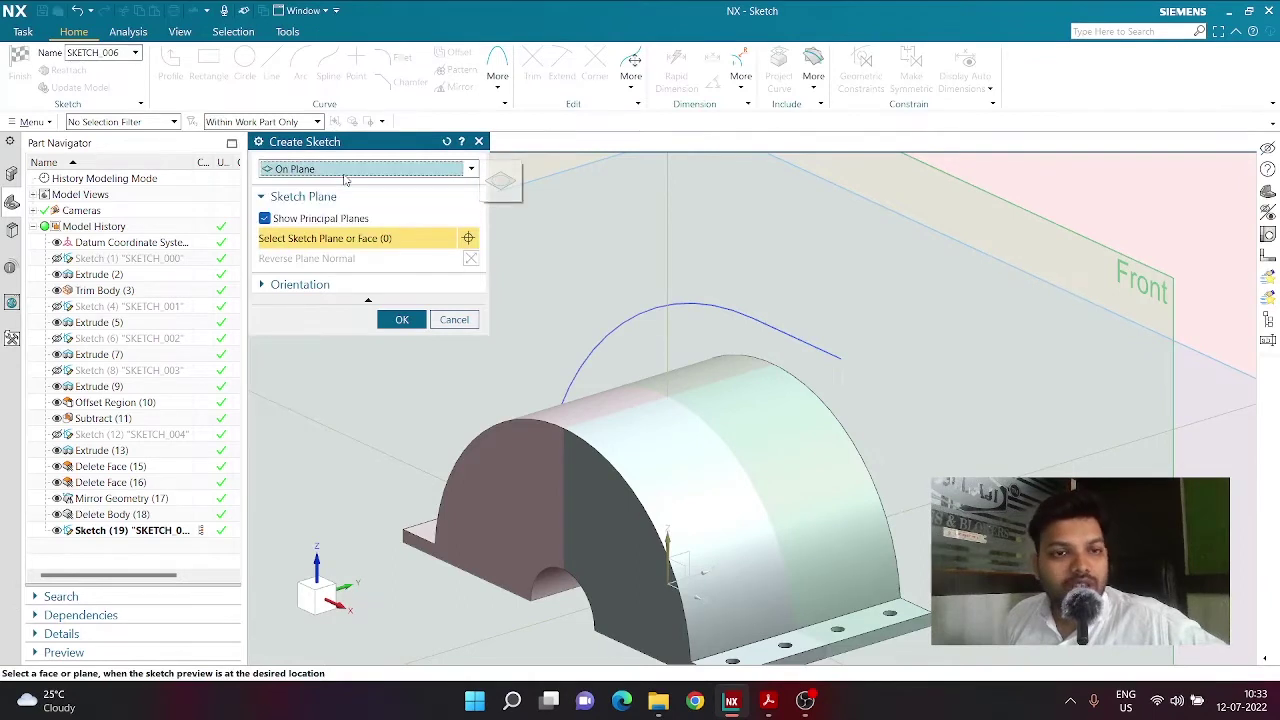
{"action": "left_click", "coordinate": [471, 168]}
{"action": "left_click", "coordinate": [291, 201]}
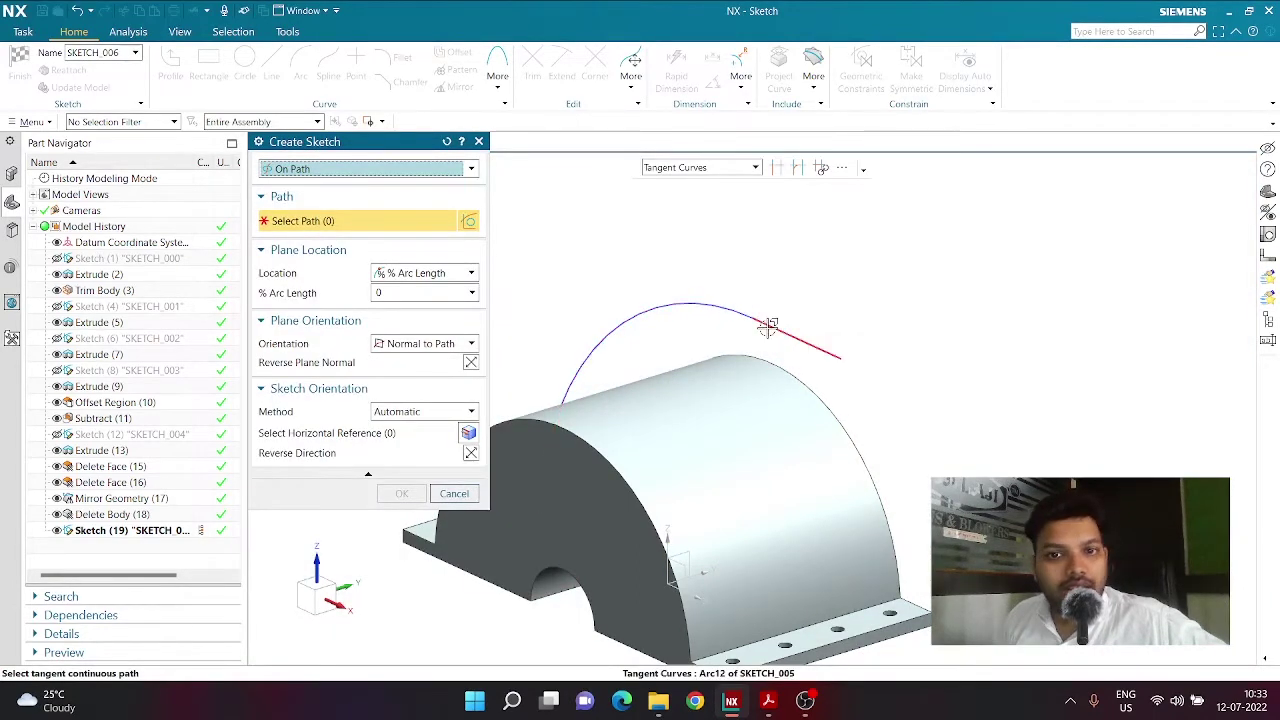
{"action": "left_click", "coordinate": [758, 322]}
{"action": "left_click_drag", "start_coordinate": [770, 322], "coordinate": [832, 360]}
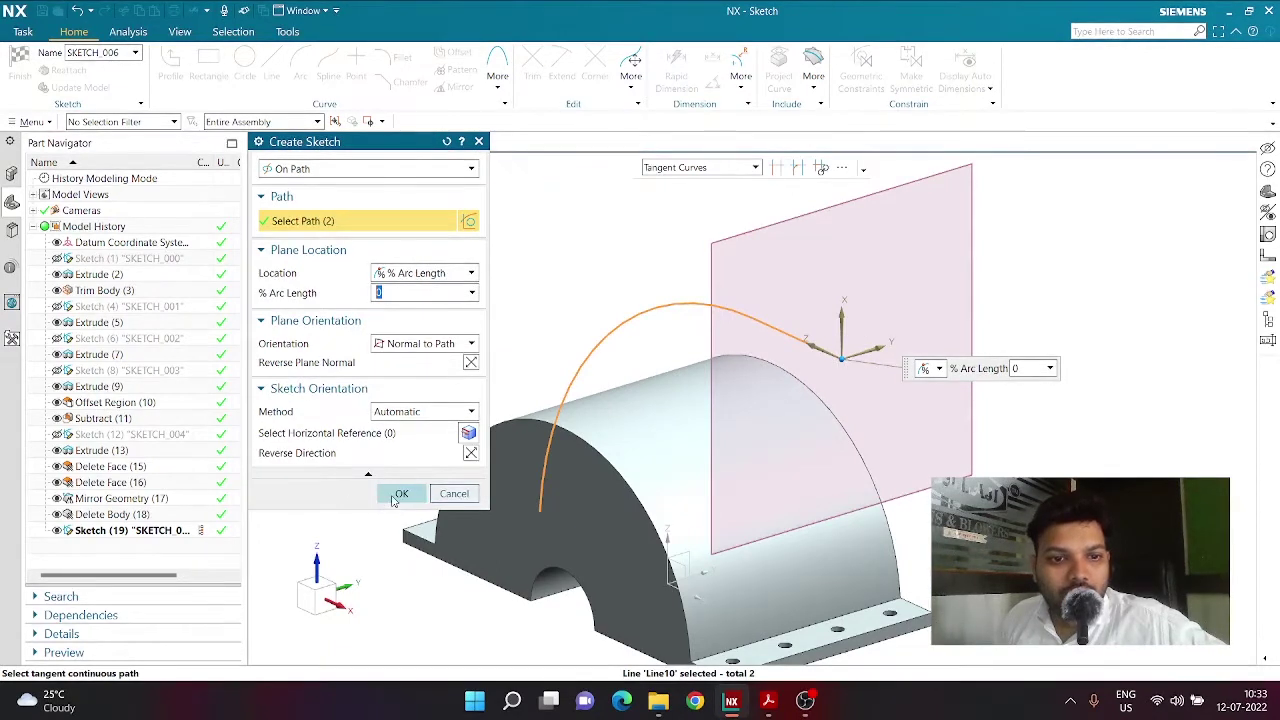
{"action": "left_click", "coordinate": [399, 494]}
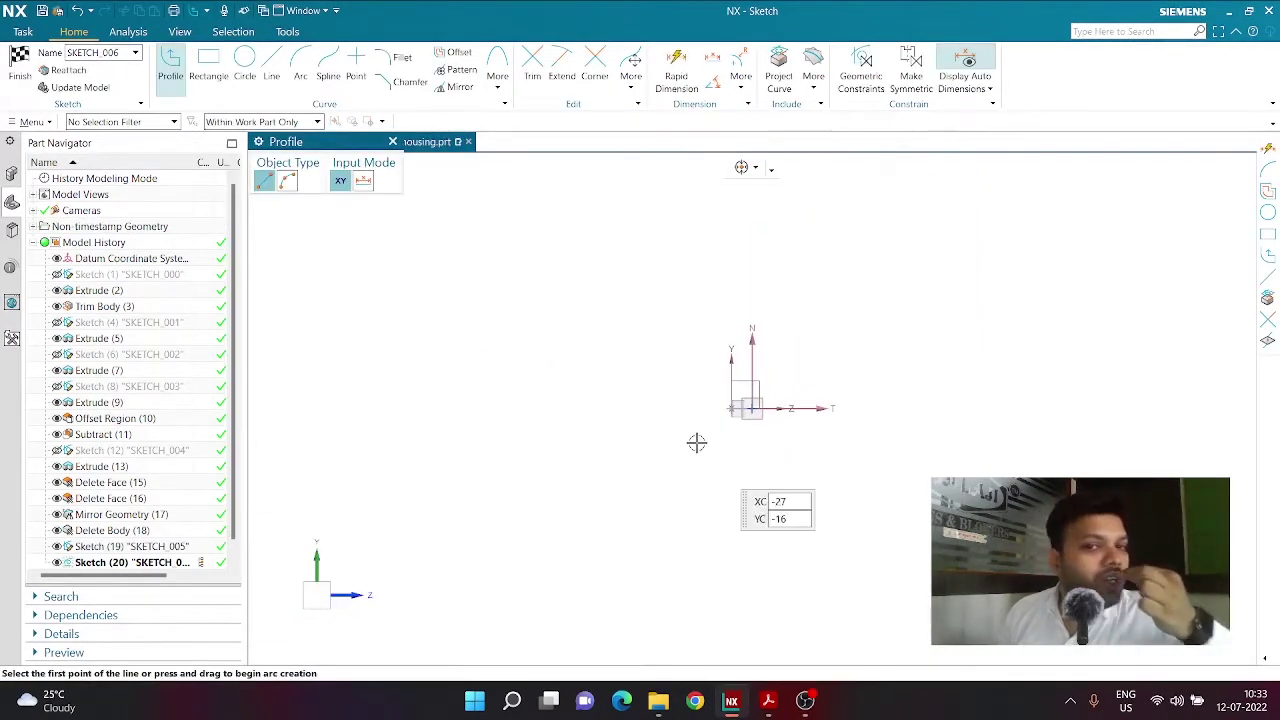
Sketch a two-point rectangle about 5.9 mm wide and 3.9 mm high on the sketch plane, beside the path's end point
{"action": "scroll", "coordinate": [752, 425], "scroll_direction": "up", "scroll_amount": 5}
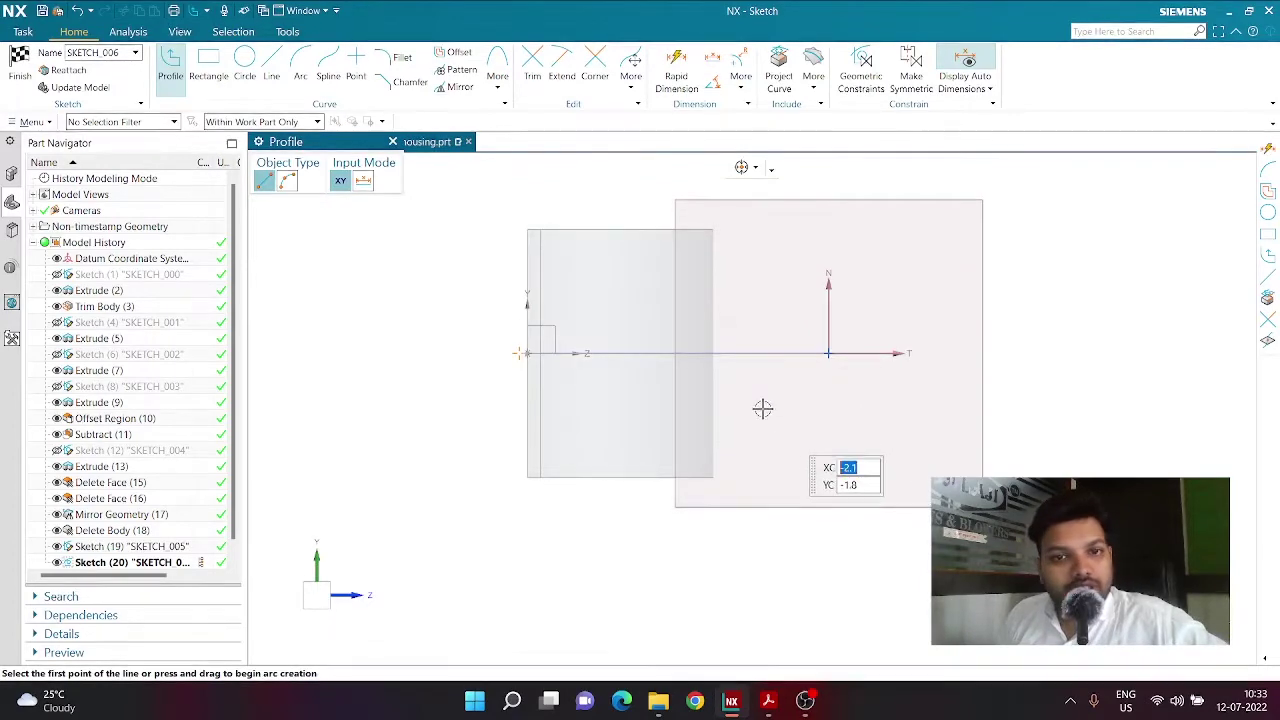
{"action": "scroll", "coordinate": [763, 406], "scroll_direction": "down", "scroll_amount": 2}
{"action": "scroll", "coordinate": [772, 378], "scroll_direction": "up", "scroll_amount": 2}
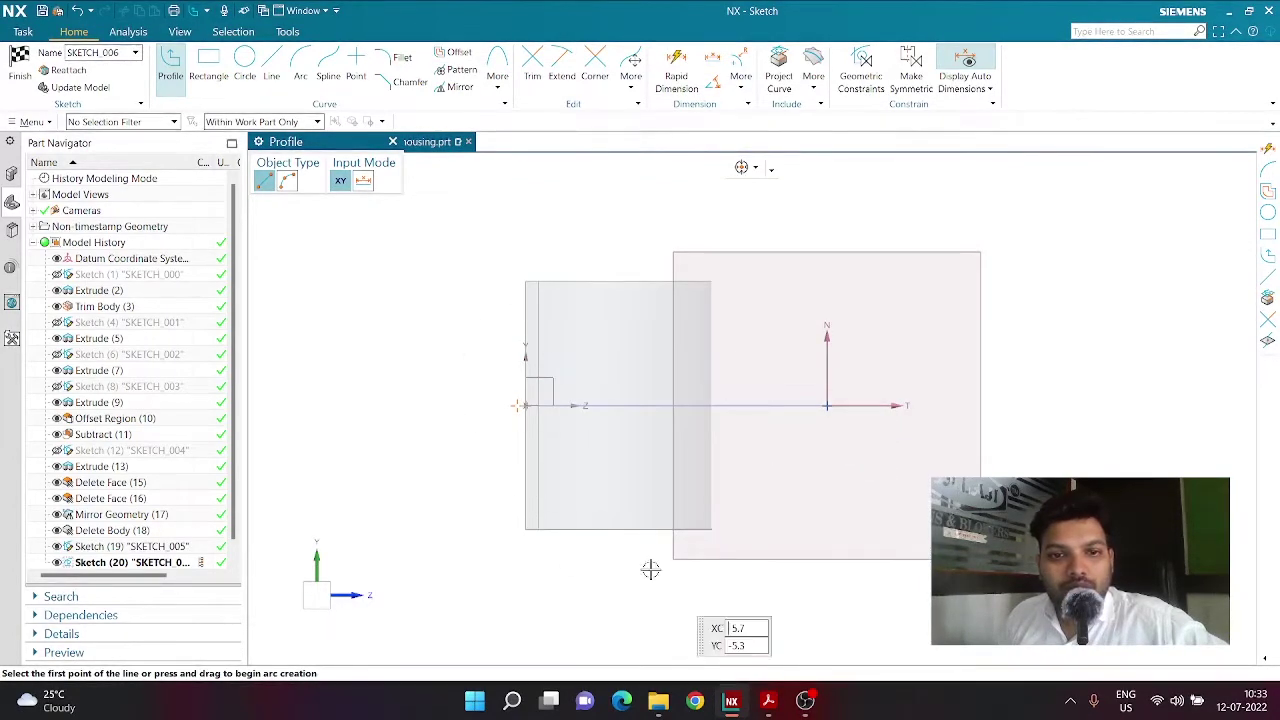
{"action": "mouse_move", "coordinate": [757, 454]}
{"action": "middle_mouse_down"}
{"action": "mouse_move", "coordinate": [646, 377]}
{"action": "mouse_move", "coordinate": [680, 335]}
{"action": "mouse_move", "coordinate": [651, 346]}
{"action": "mouse_move", "coordinate": [686, 406]}
{"action": "mouse_move", "coordinate": [529, 403]}
{"action": "mouse_move", "coordinate": [557, 457]}
{"action": "middle_mouse_up"}
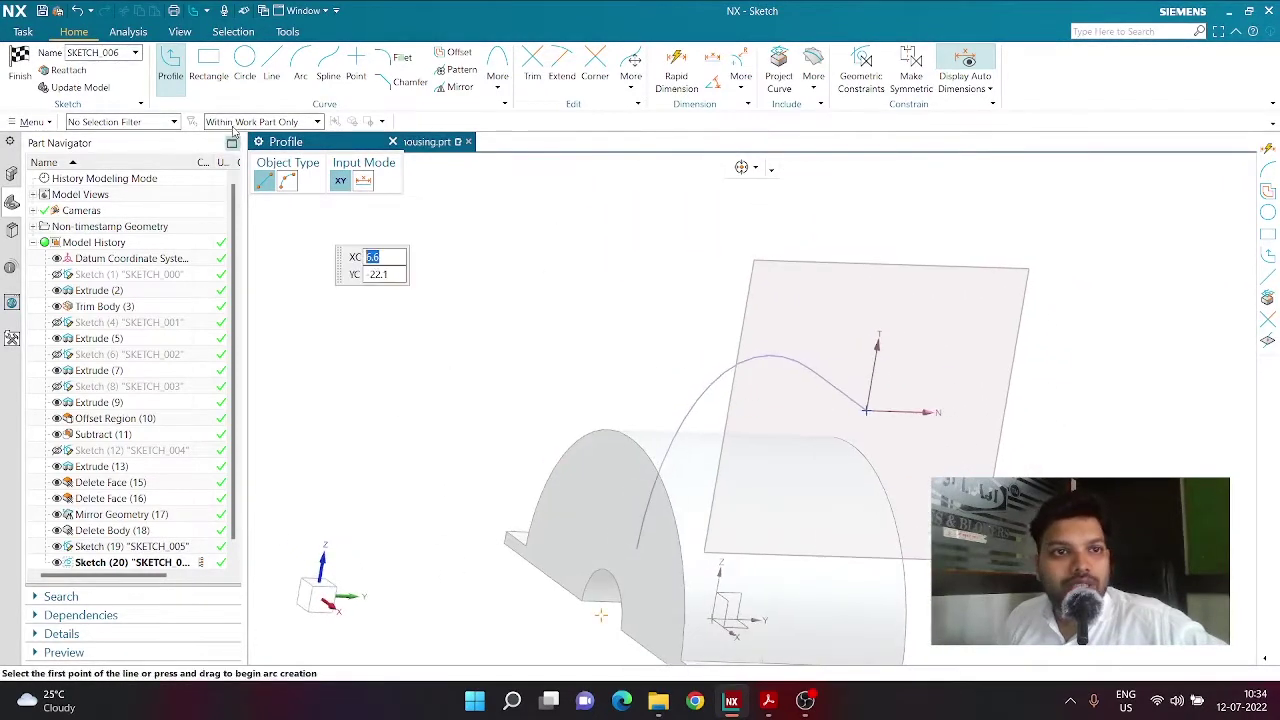
{"action": "left_click", "coordinate": [207, 78]}
{"action": "left_click", "coordinate": [263, 180]}
{"action": "left_click", "coordinate": [1070, 424]}
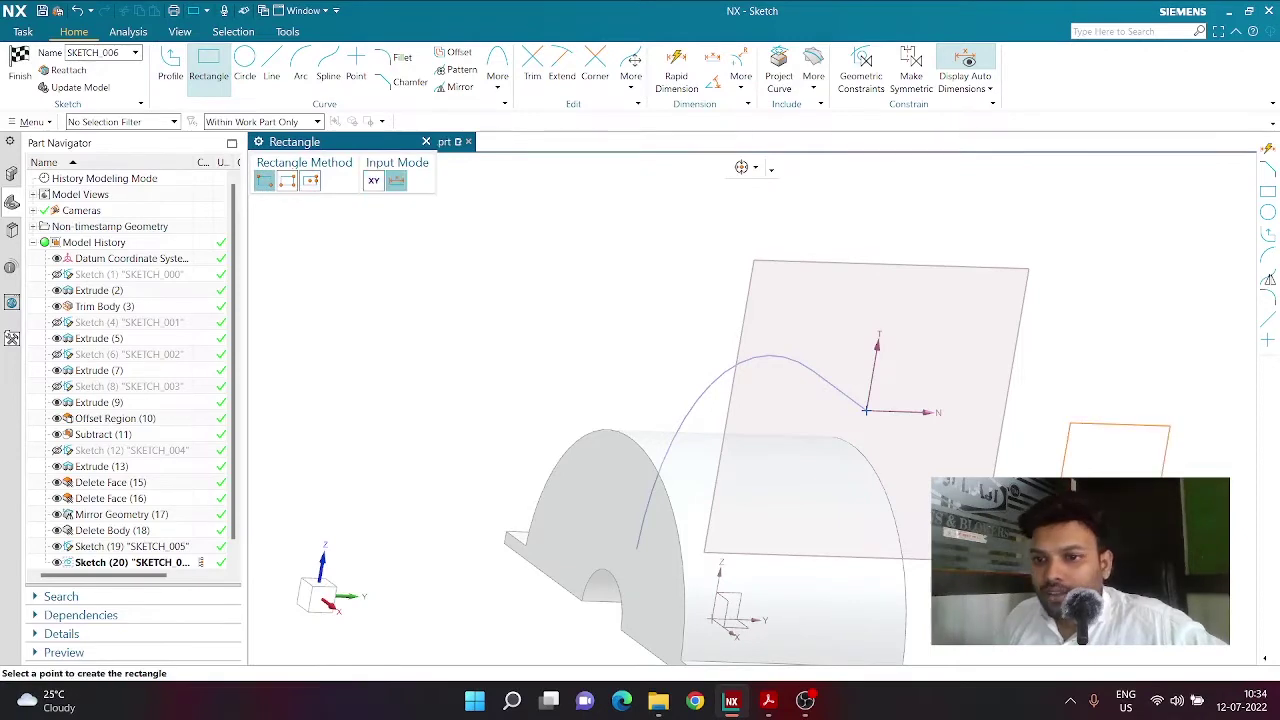
{"action": "left_click", "coordinate": [1010, 505]}
{"action": "middle_click_drag", "start_coordinate": [640, 337], "coordinate": [1120, 457]}
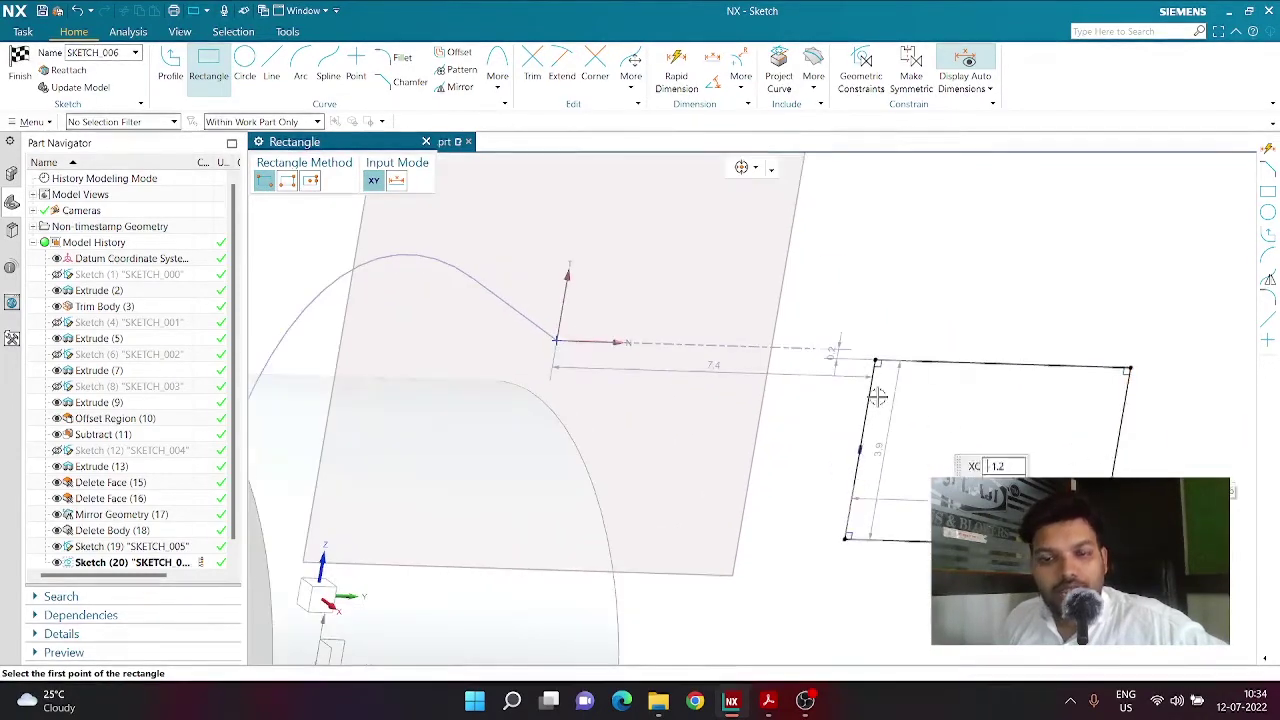
{"action": "middle_click_drag", "start_coordinate": [880, 394], "coordinate": [910, 437]}
{"action": "key", "text": "Escape"}
Check section view A-A in the Upper_Housing drawing and dimension the rectangle's upper edge as 5.75 mm
{"action": "left_click", "coordinate": [770, 702]}
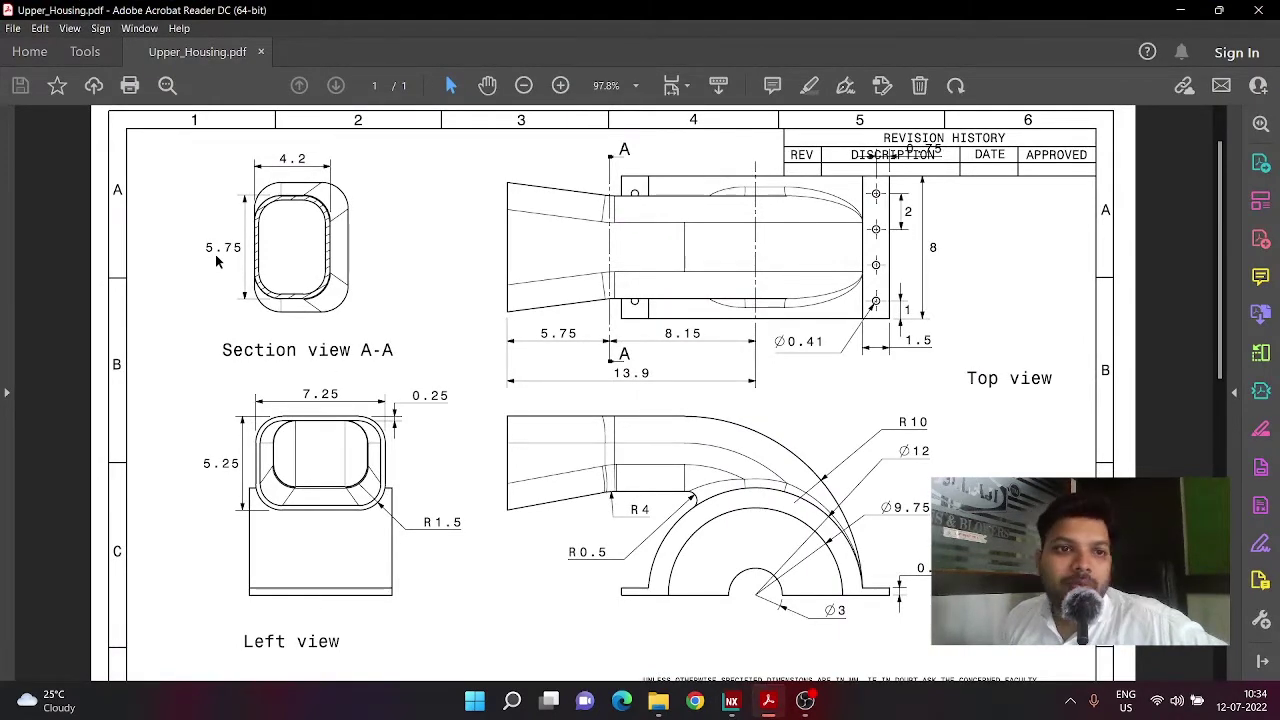
{"action": "left_click", "coordinate": [732, 702]}
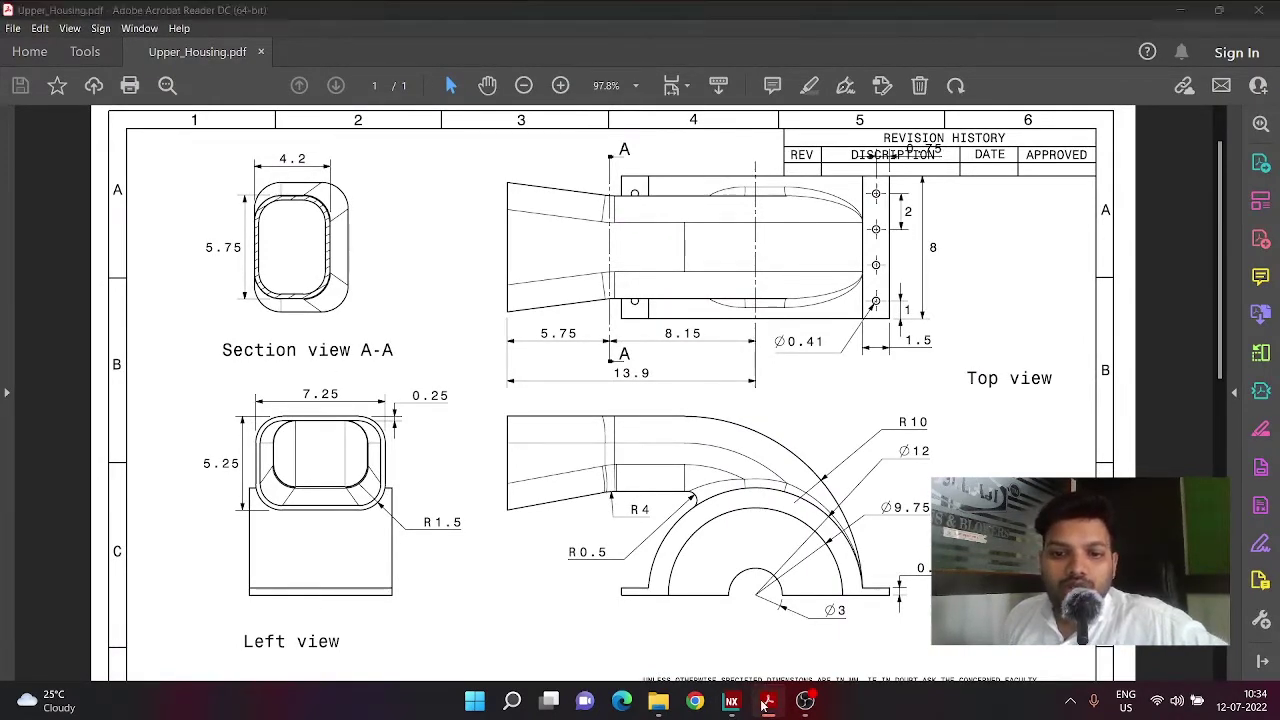
{"action": "key", "text": "d"}
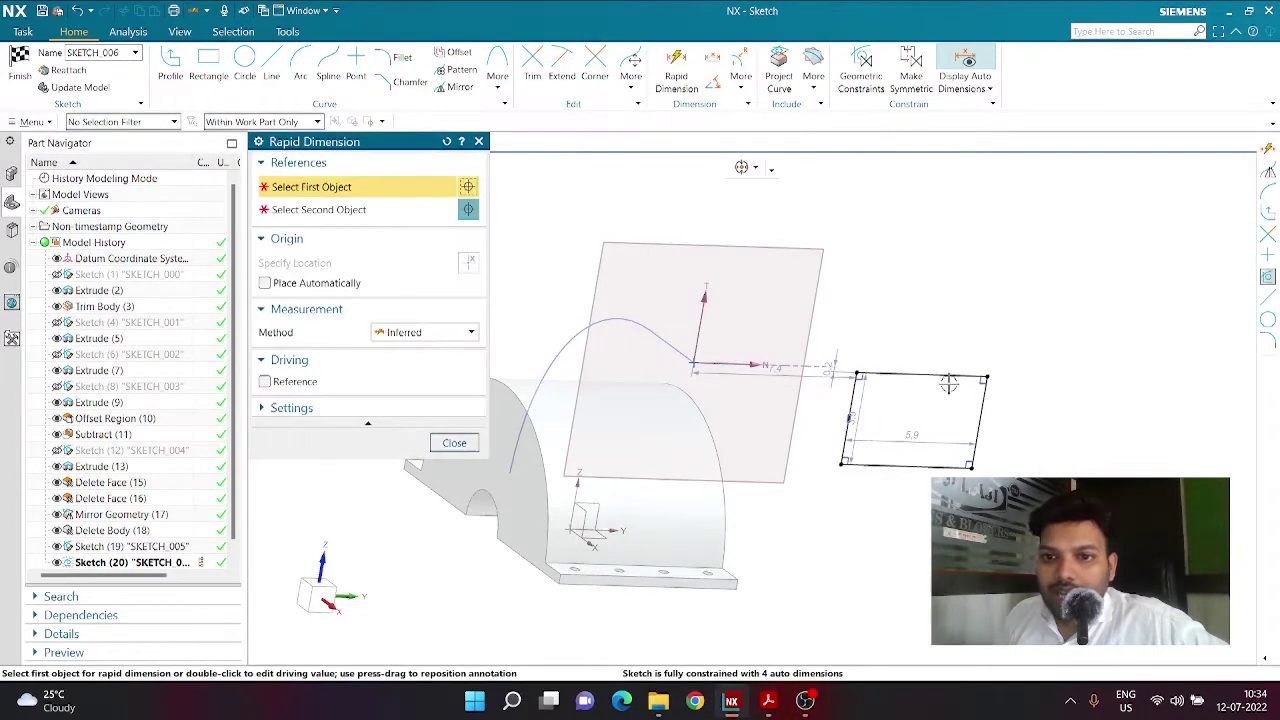
{"action": "left_click", "coordinate": [928, 372]}
{"action": "left_click", "coordinate": [927, 354]}
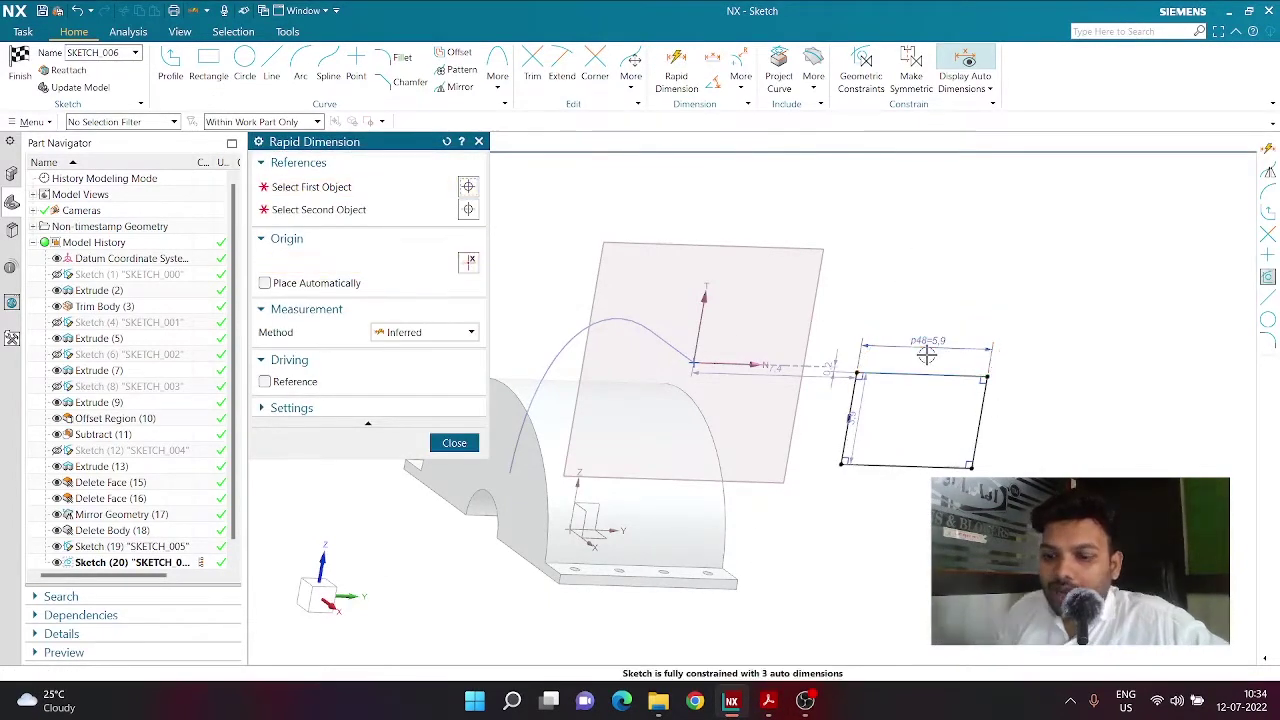
{"action": "type", "text": "5"}
{"action": "type", "text": ".8"}
{"action": "key", "text": "Return"}
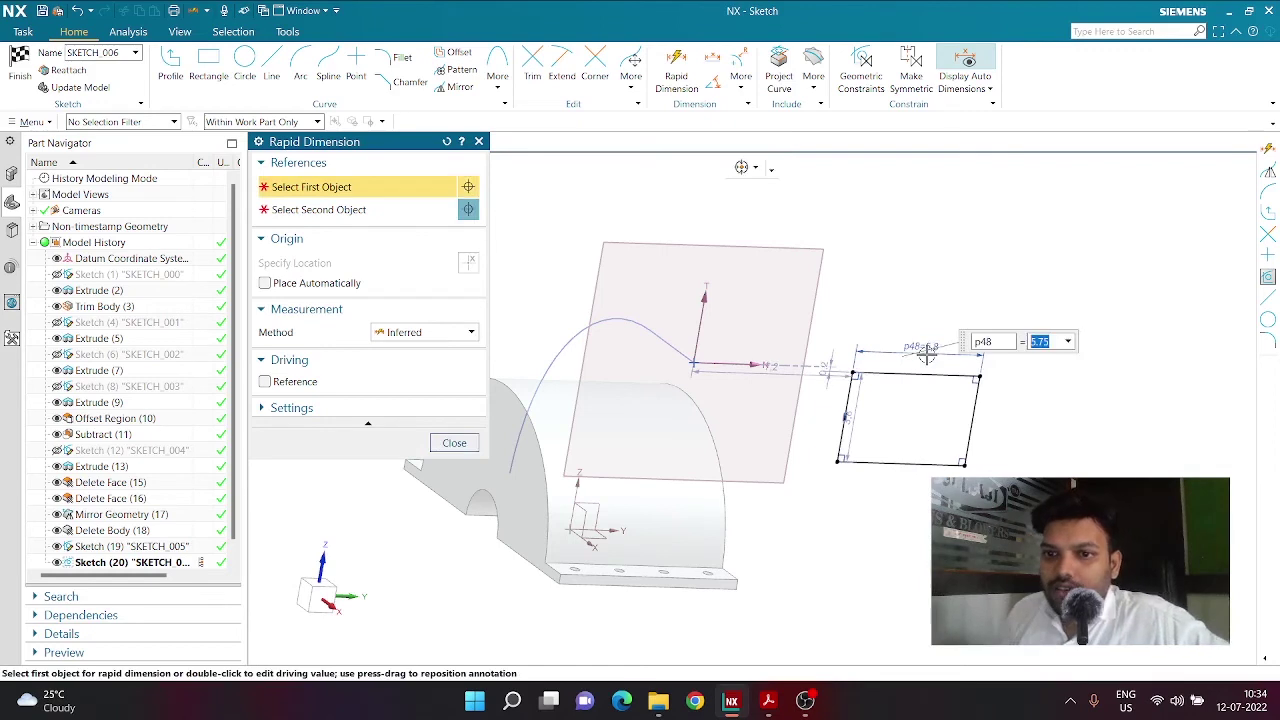
Dimension the rectangle's side edge as 4.2 mm
{"action": "left_click", "coordinate": [980, 405]}
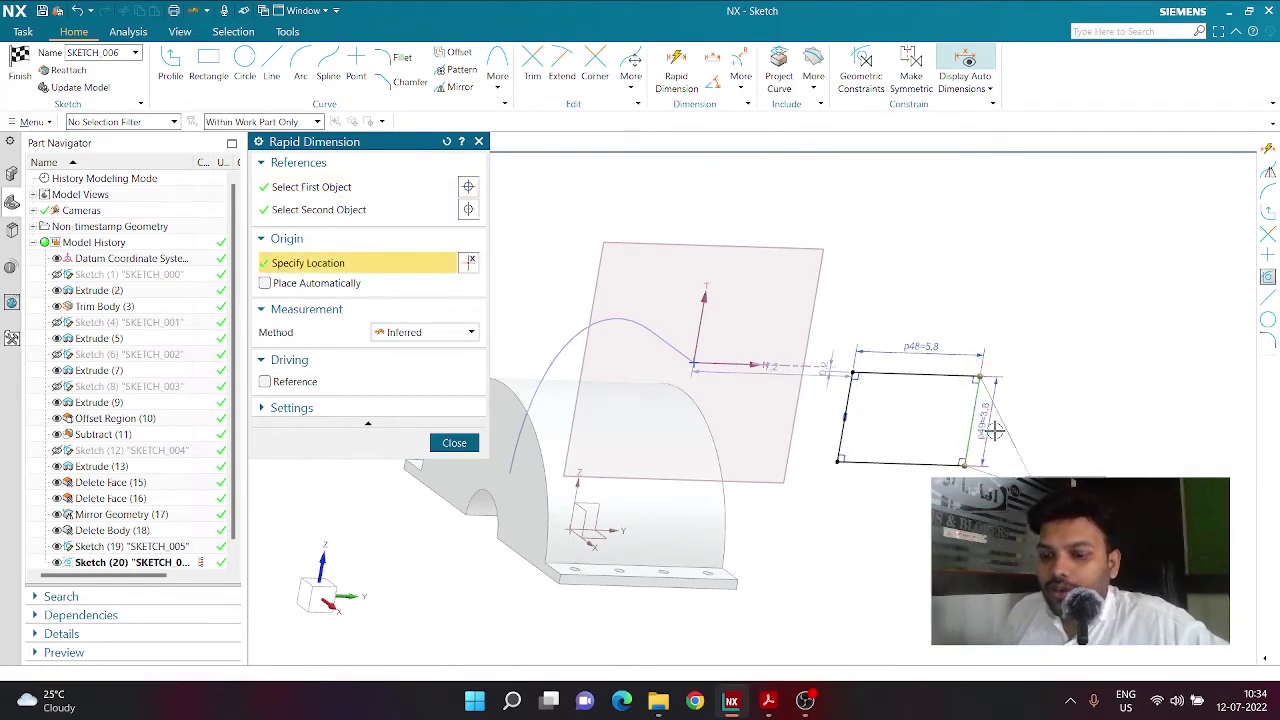
{"action": "left_click", "coordinate": [995, 428]}
{"action": "type", "text": "4.2"}
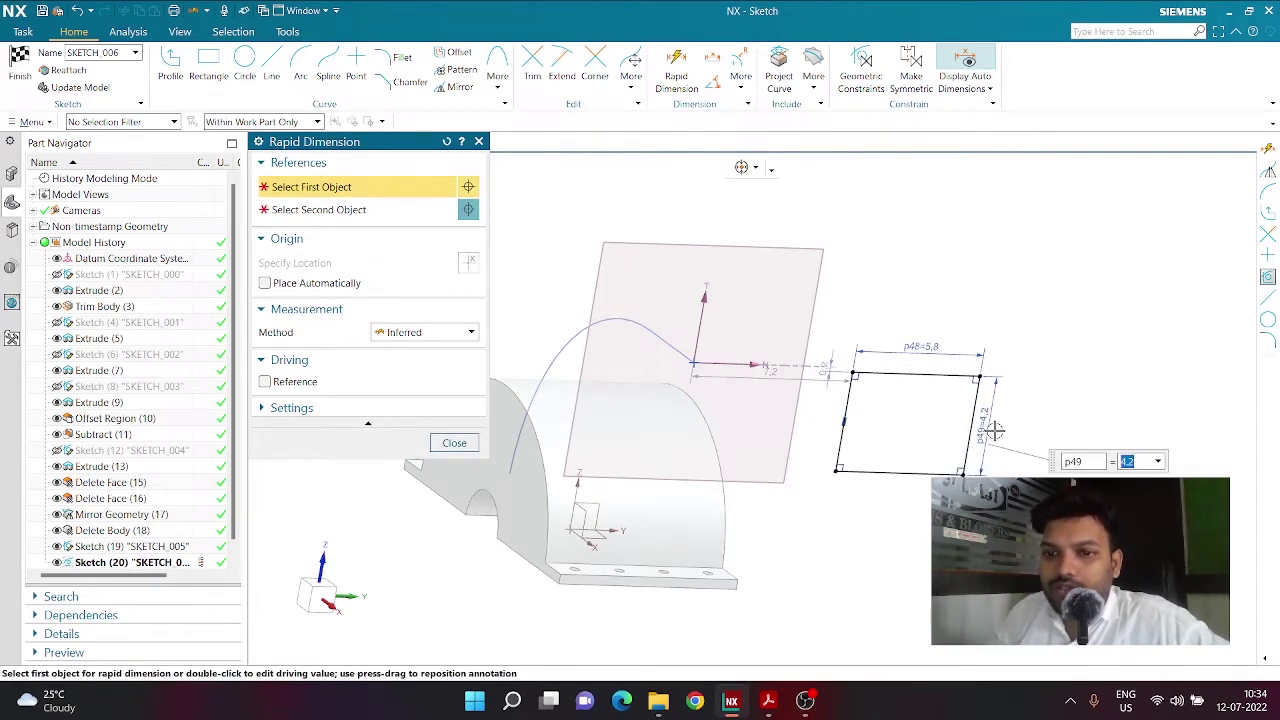
{"action": "key", "text": "Return"}
{"action": "key", "text": "Escape"}
Make the midpoint of the rectangle's upper edge coincident with the path's end point and finish the sketch
{"action": "scroll", "coordinate": [877, 431], "scroll_direction": "up", "scroll_amount": 1}
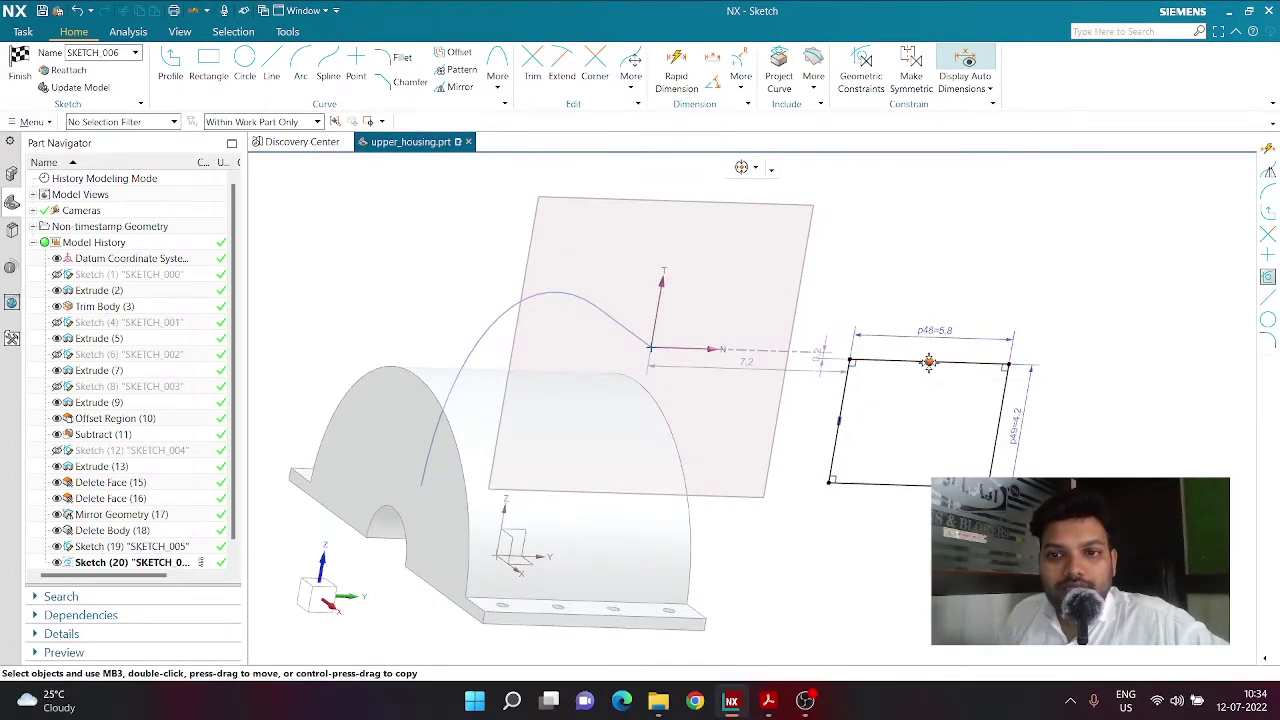
{"action": "left_click", "coordinate": [650, 347]}
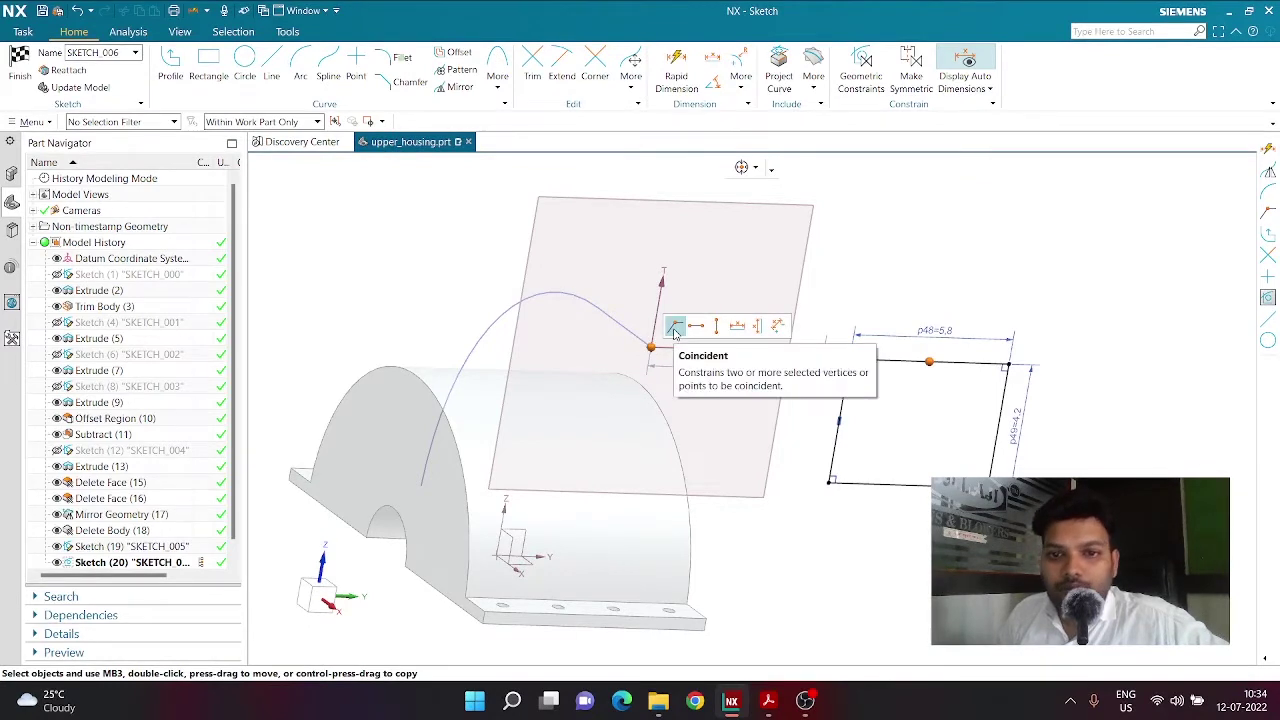
{"action": "left_click", "coordinate": [674, 332]}
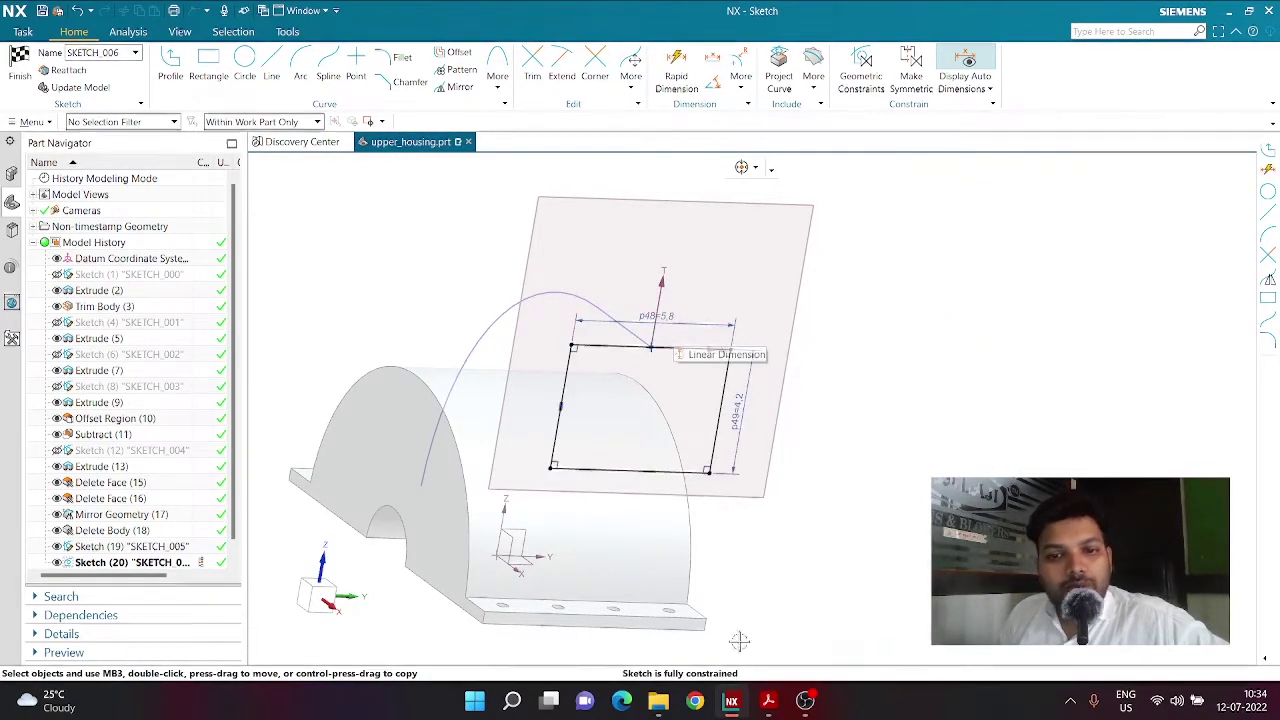
{"action": "left_click", "coordinate": [20, 66]}
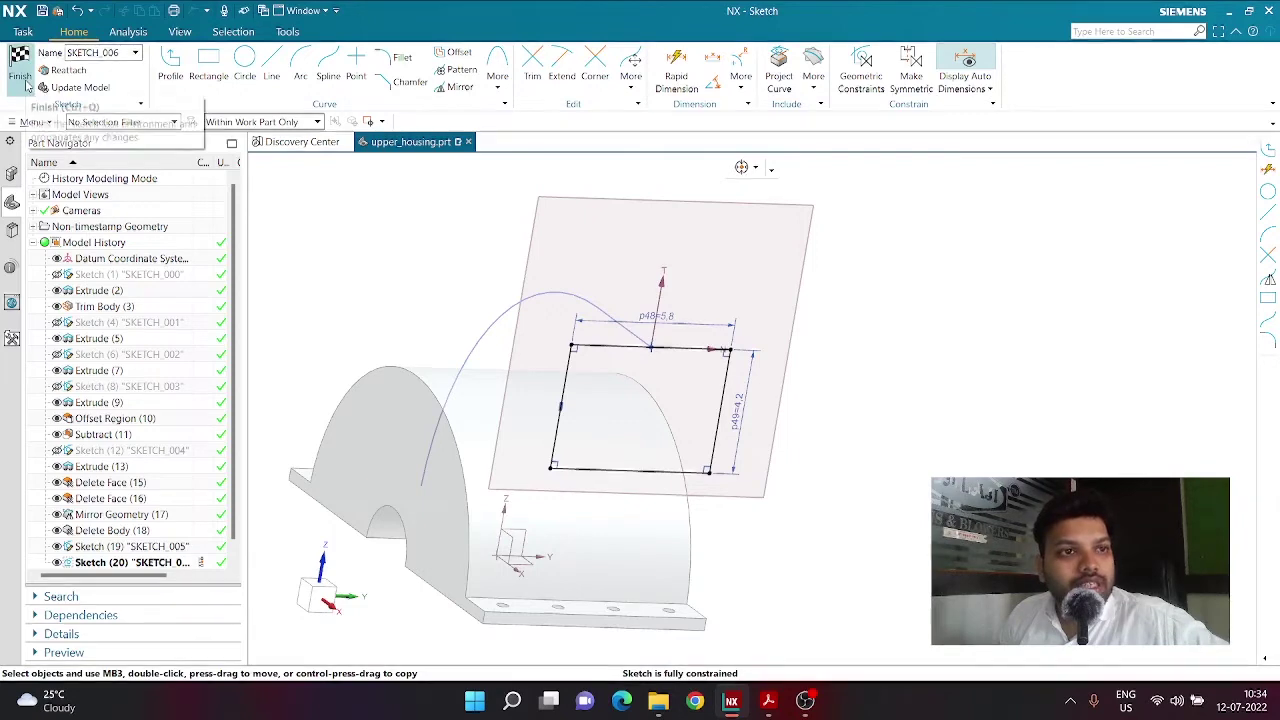
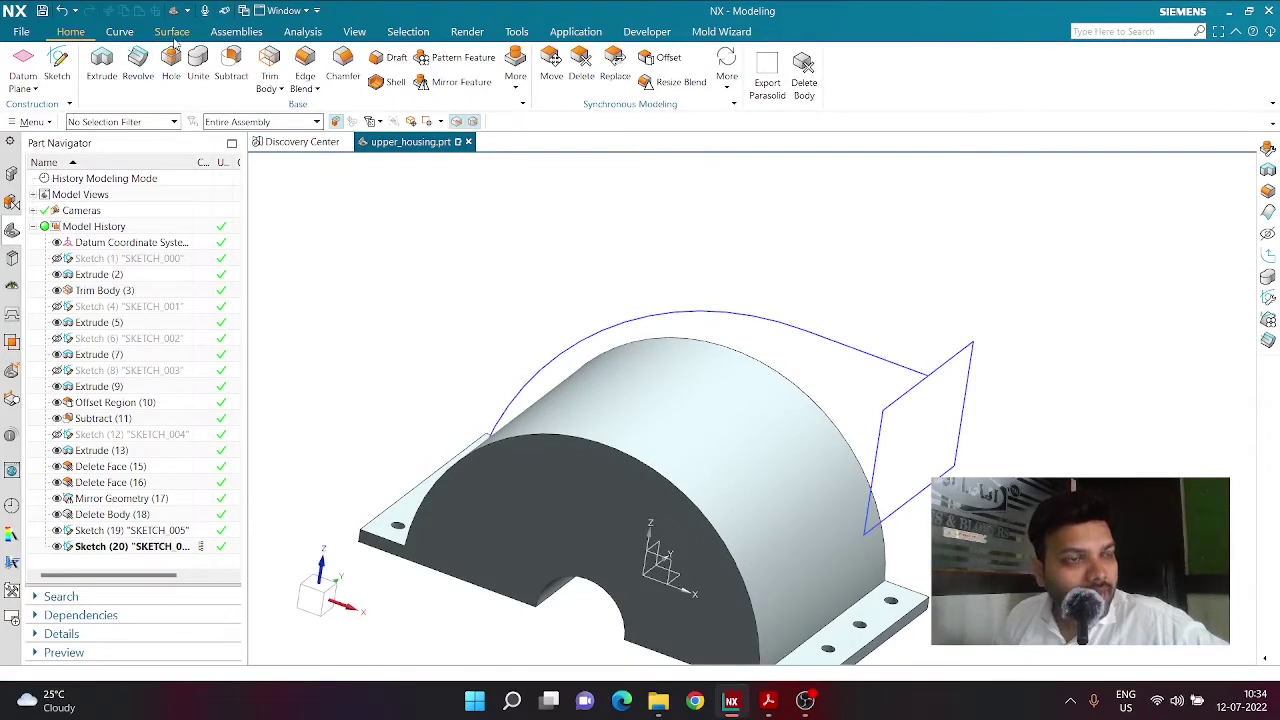
{"action": "middle_click_drag", "start_coordinate": [600, 269], "coordinate": [571, 247]}
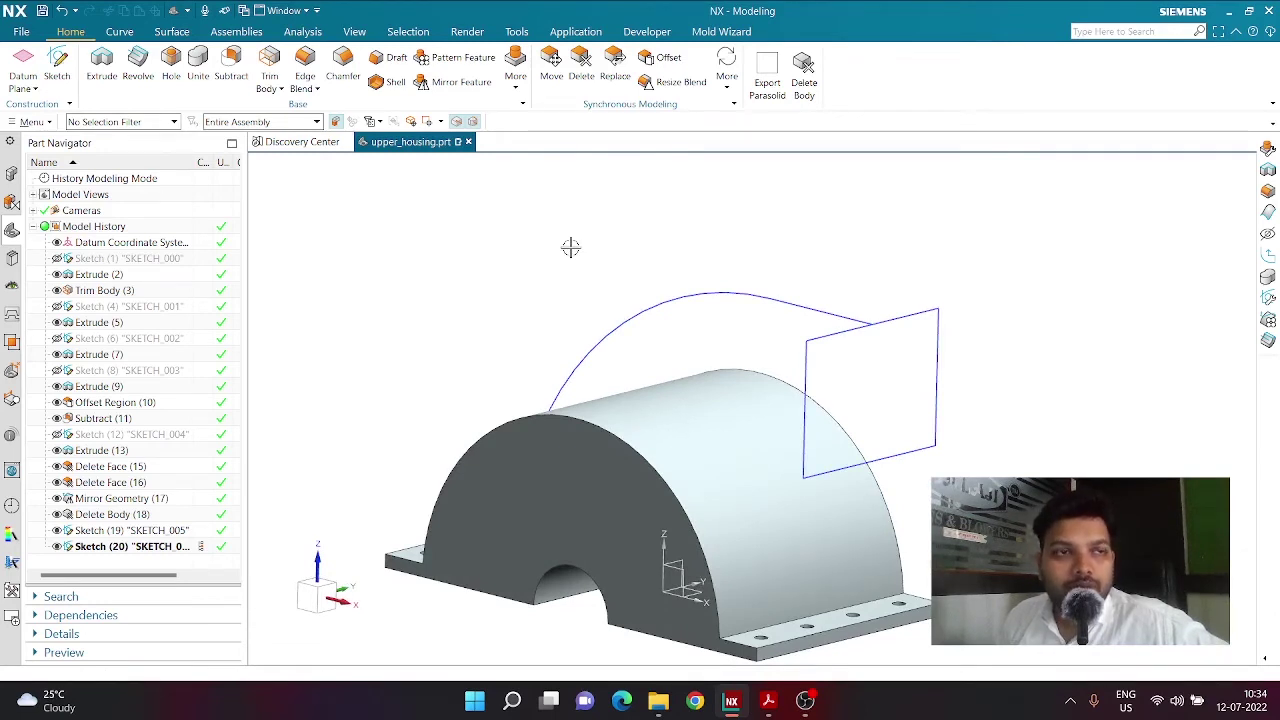
Sweep the rectangle section along the tangent-connected path curves with Sweep Along Guide to create the solid duct
{"action": "left_click", "coordinate": [172, 32]}
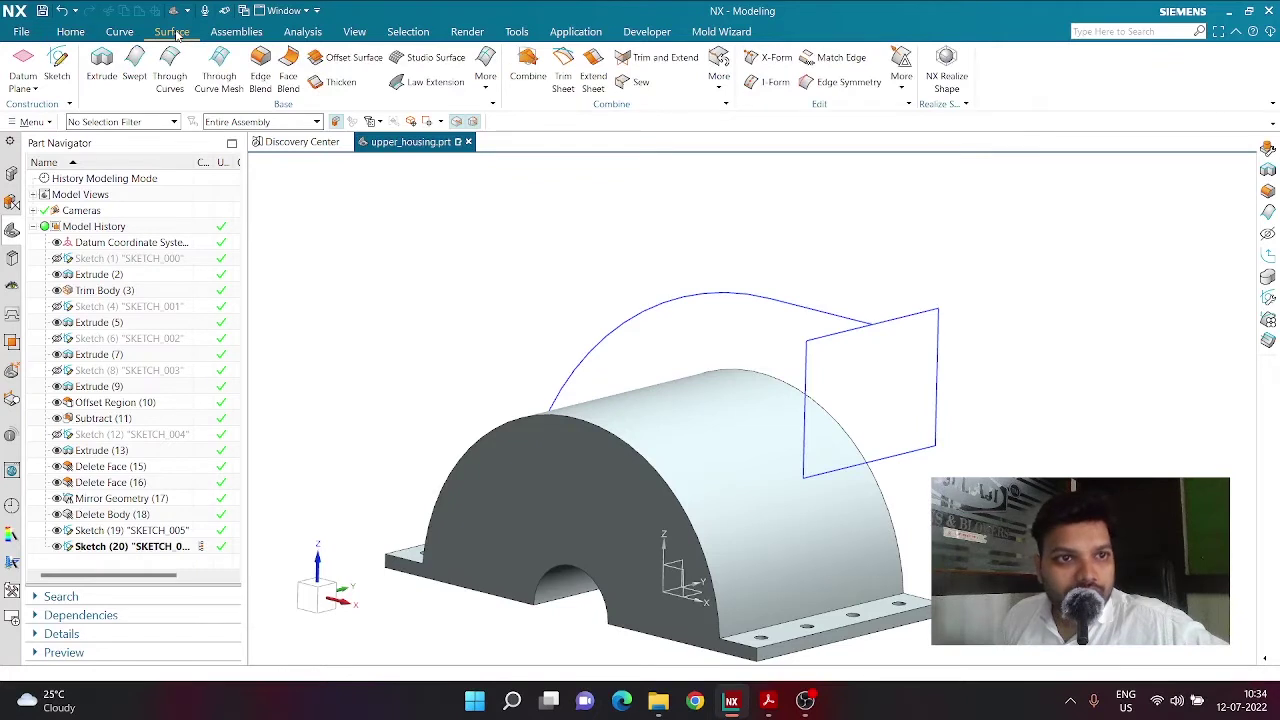
{"action": "left_click", "coordinate": [494, 82]}
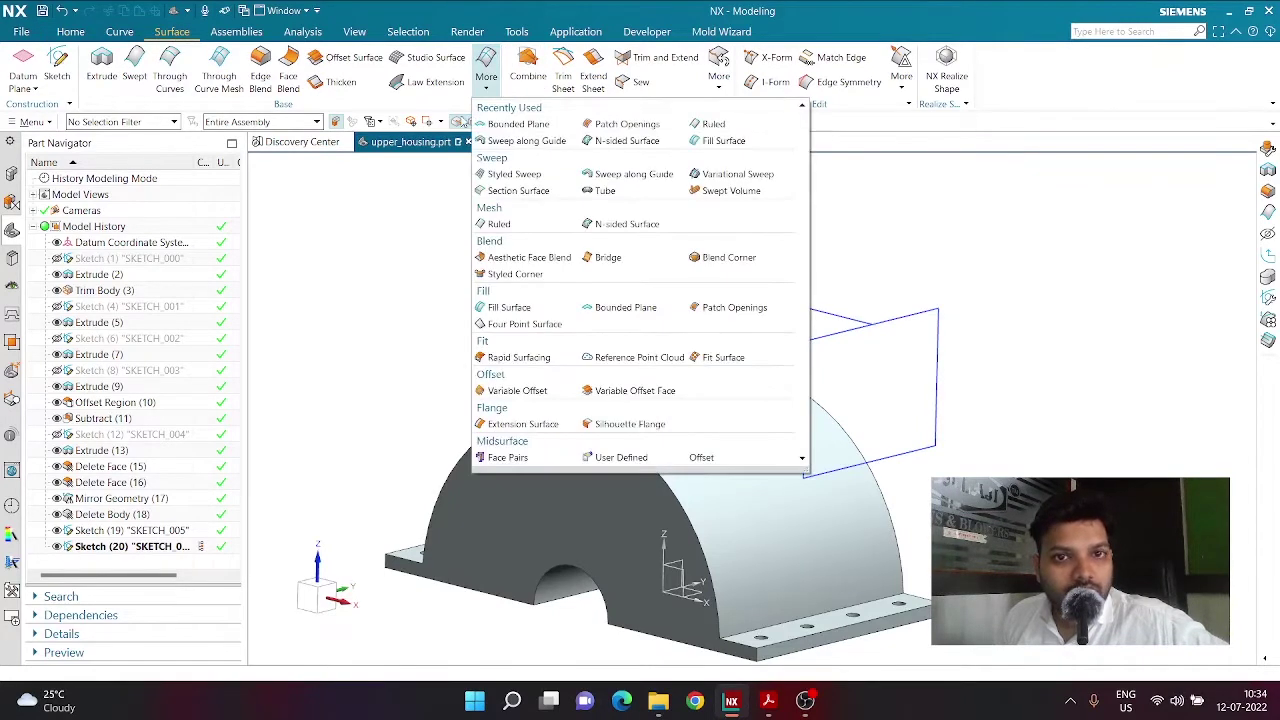
{"action": "left_click", "coordinate": [532, 143]}
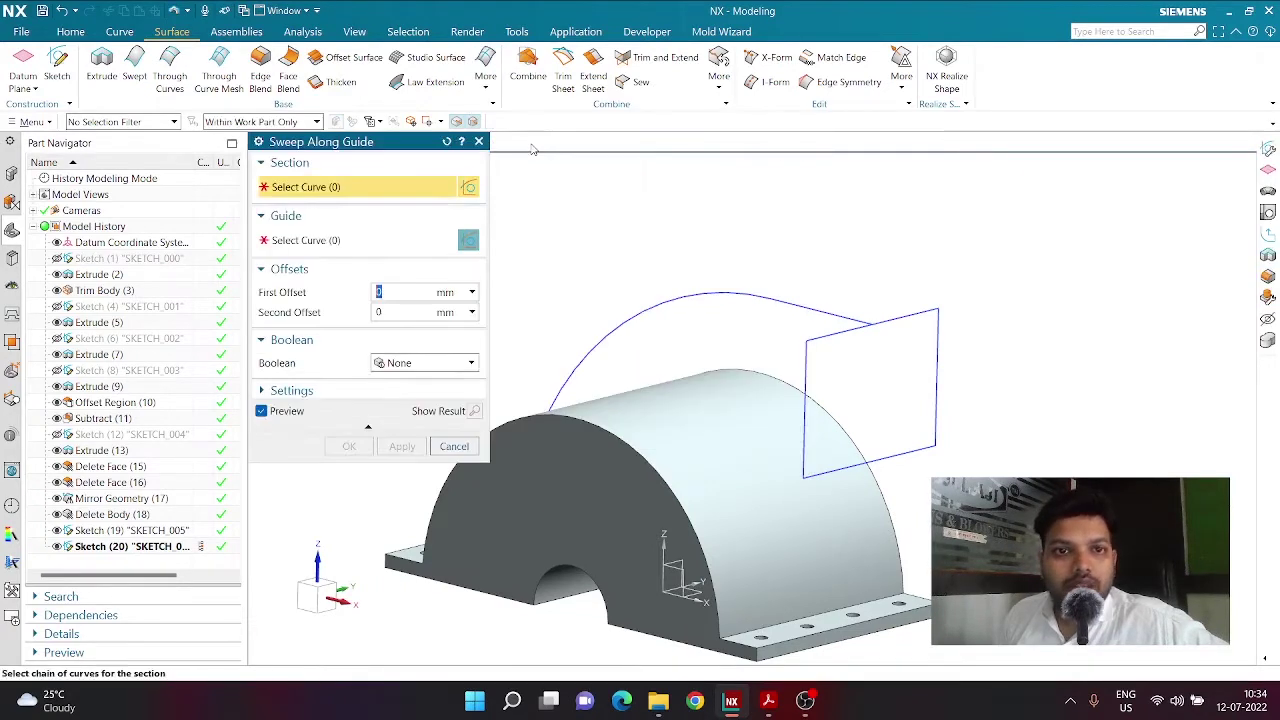
{"action": "left_click", "coordinate": [920, 313]}
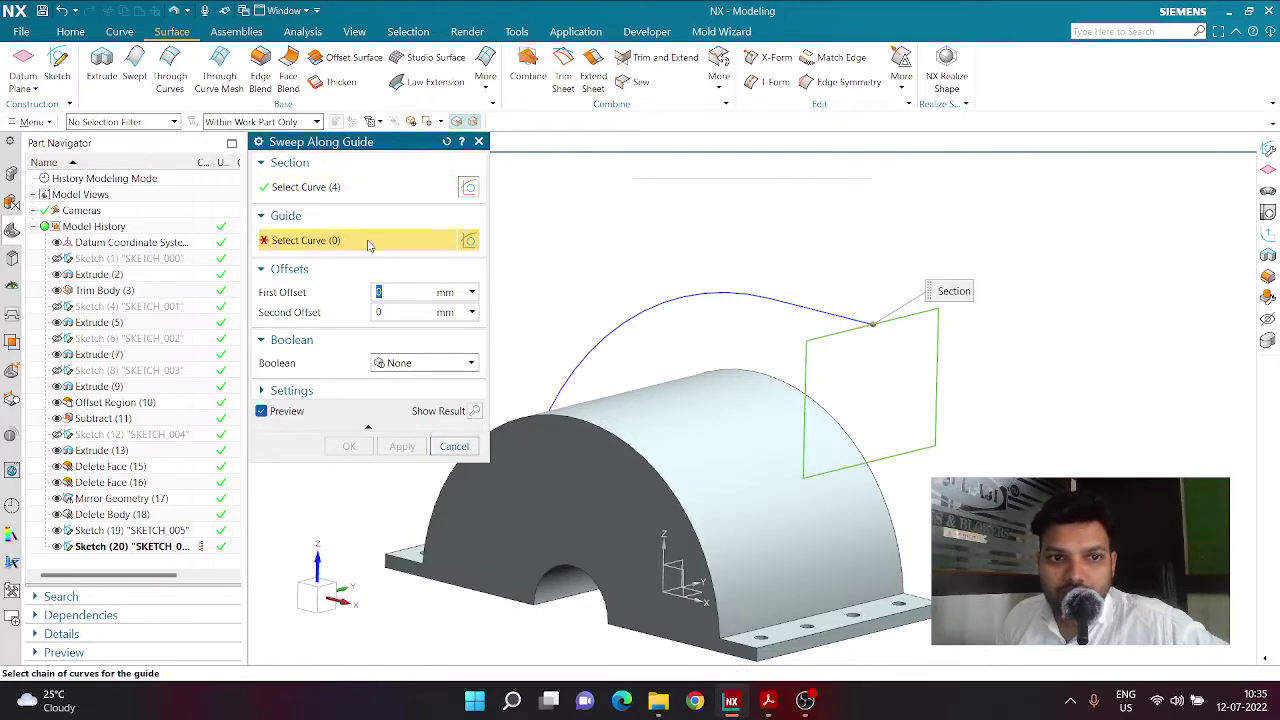
{"action": "left_click", "coordinate": [724, 168]}
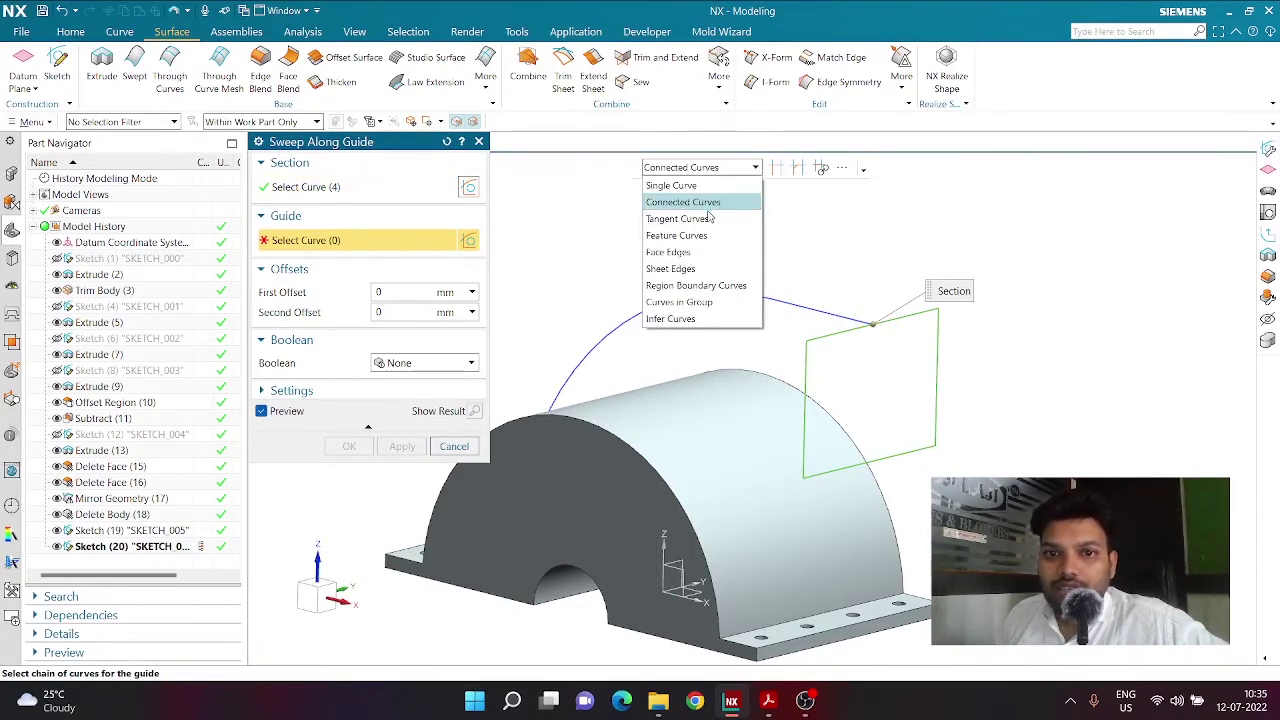
{"action": "left_click", "coordinate": [711, 218]}
{"action": "left_click", "coordinate": [821, 307]}
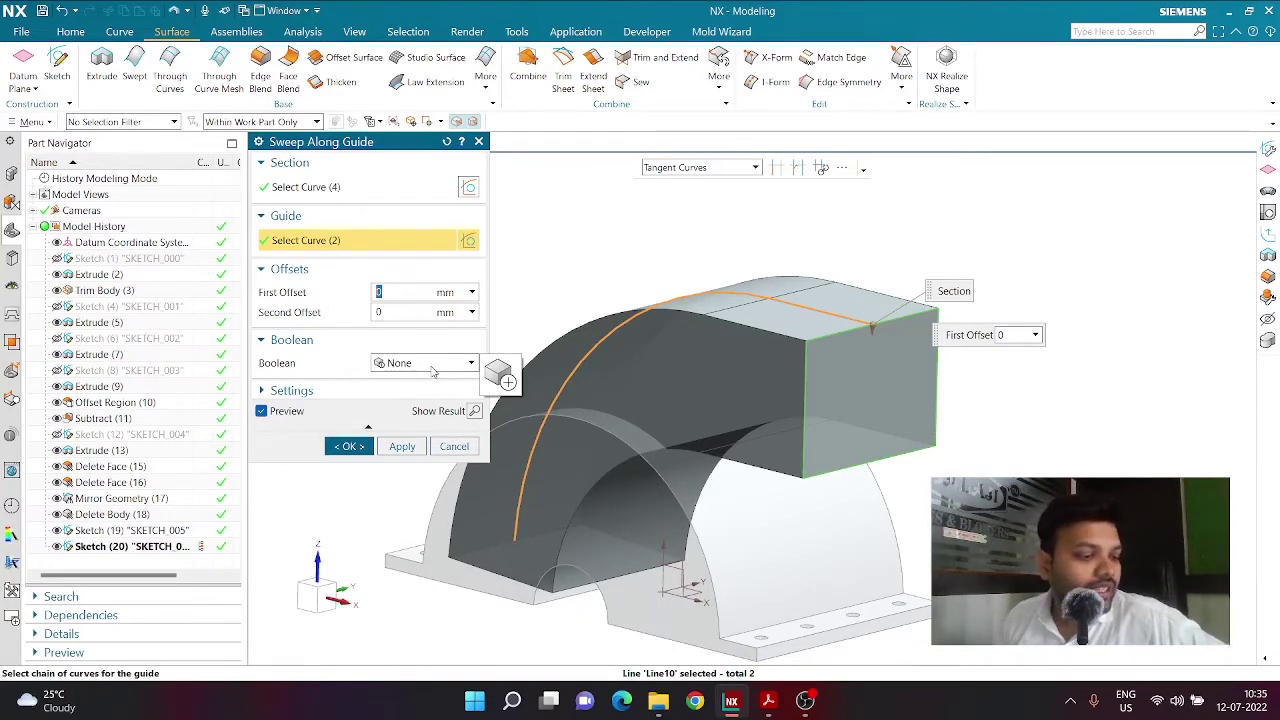
{"action": "left_click", "coordinate": [349, 446]}
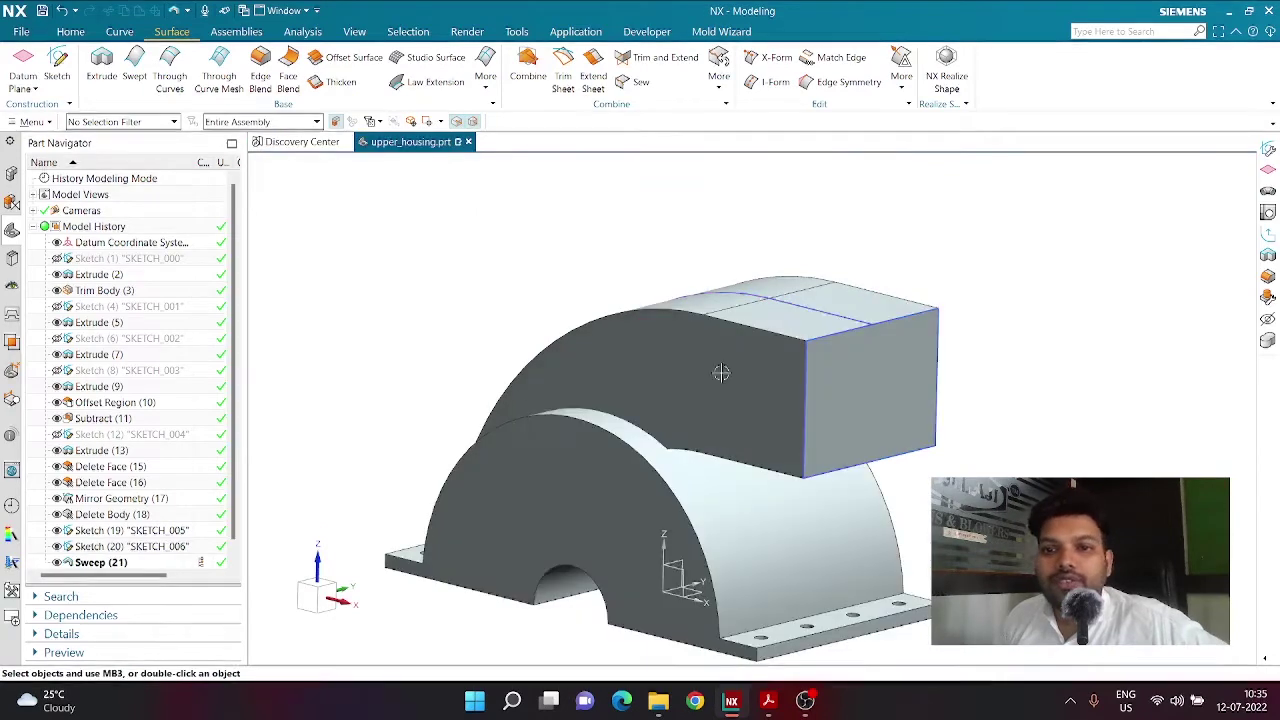
{"action": "scroll", "coordinate": [818, 344], "scroll_direction": "down", "scroll_amount": 3}
{"action": "scroll", "coordinate": [870, 349], "scroll_direction": "up", "scroll_amount": 3}
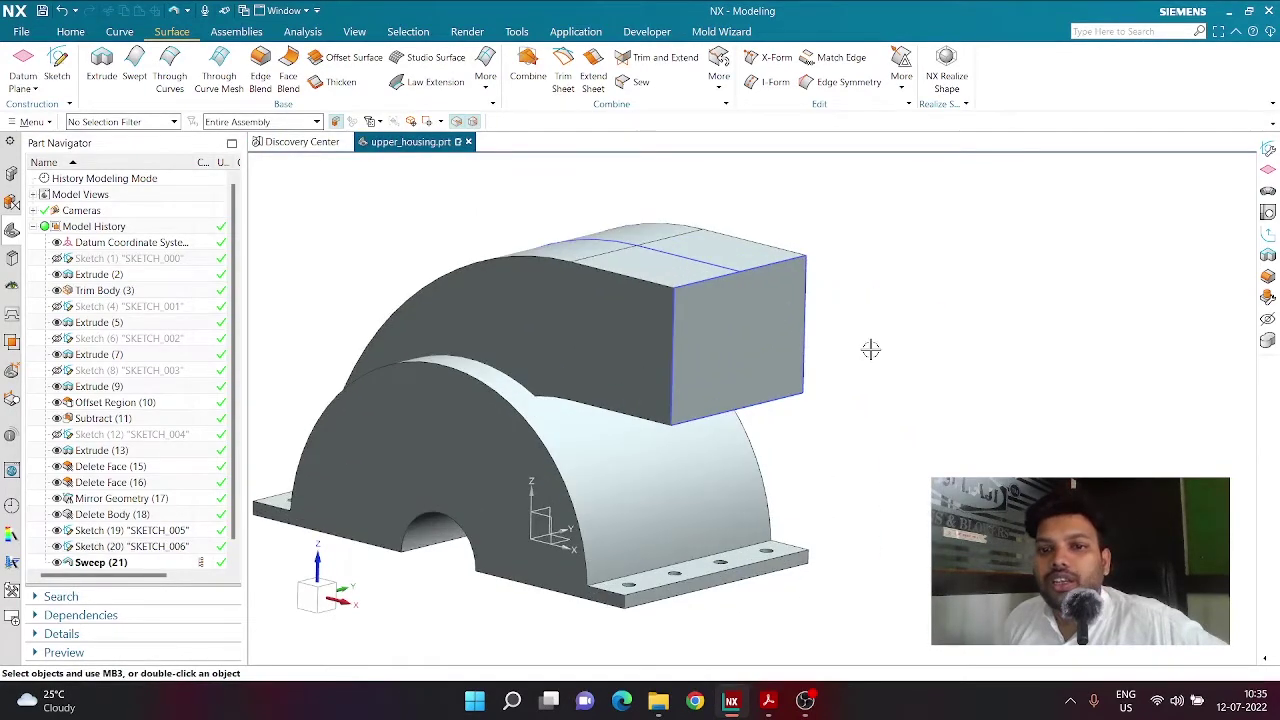
Check the duct length in the Upper_Housing drawing and create a datum plane offset 5.75 mm outward from the duct's end face
{"action": "left_click", "coordinate": [770, 700]}
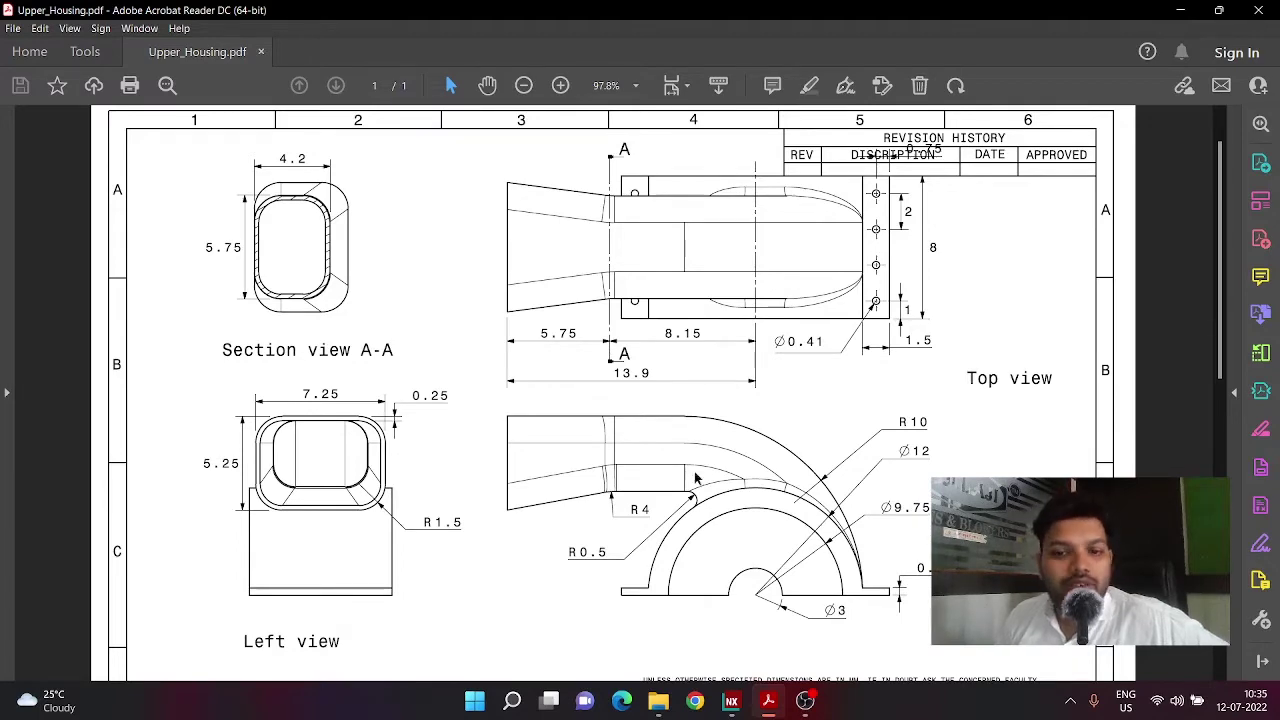
{"action": "left_click", "coordinate": [745, 704]}
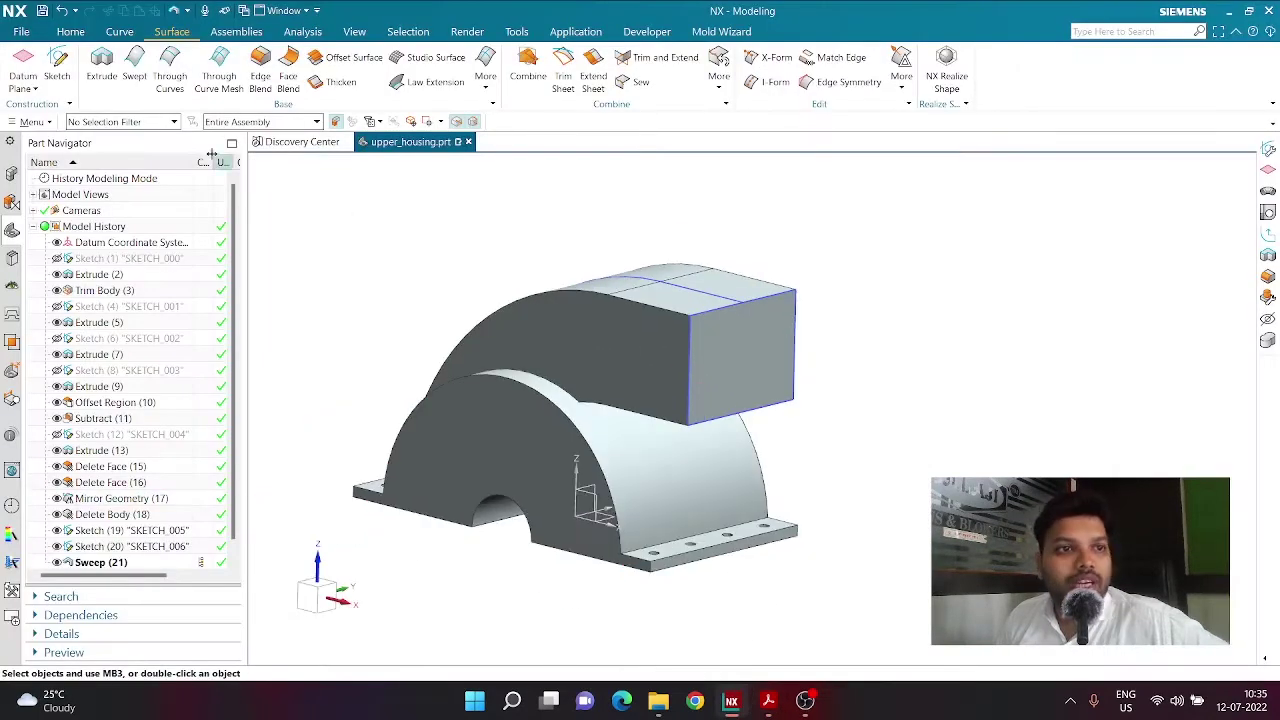
{"action": "left_click", "coordinate": [22, 62]}
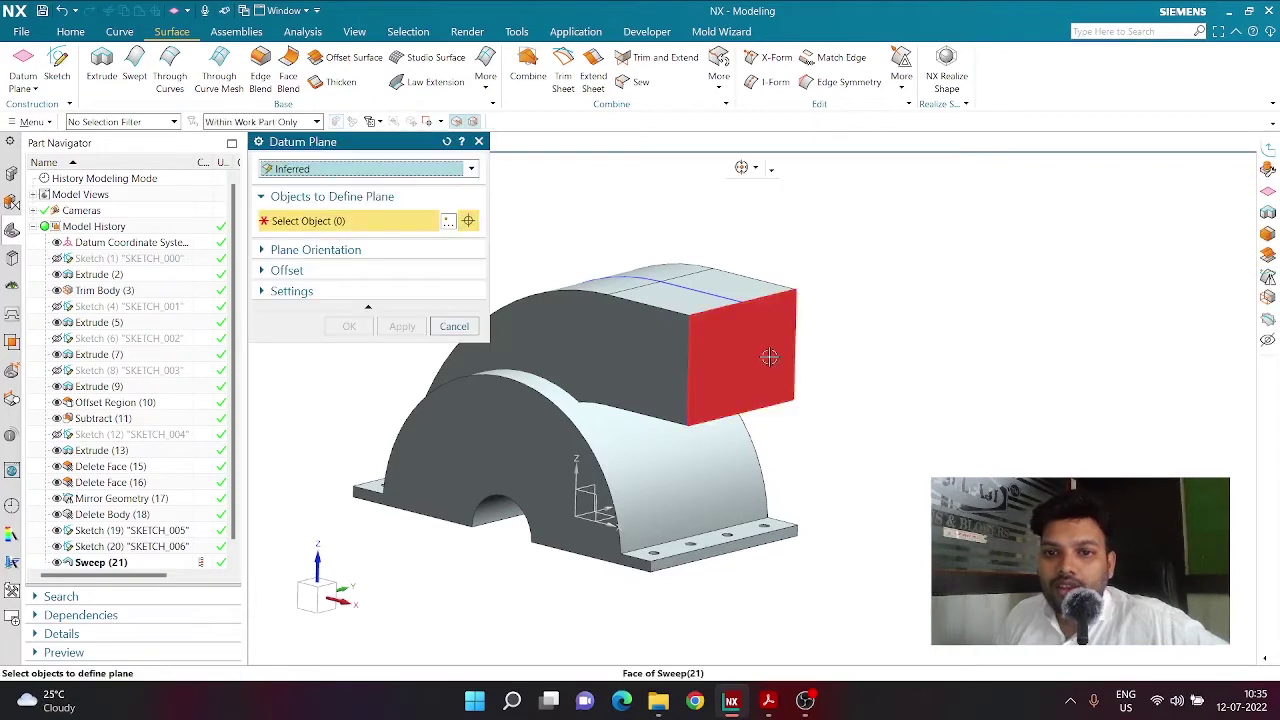
{"action": "left_click", "coordinate": [770, 410]}
{"action": "type", "text": "5.75"}
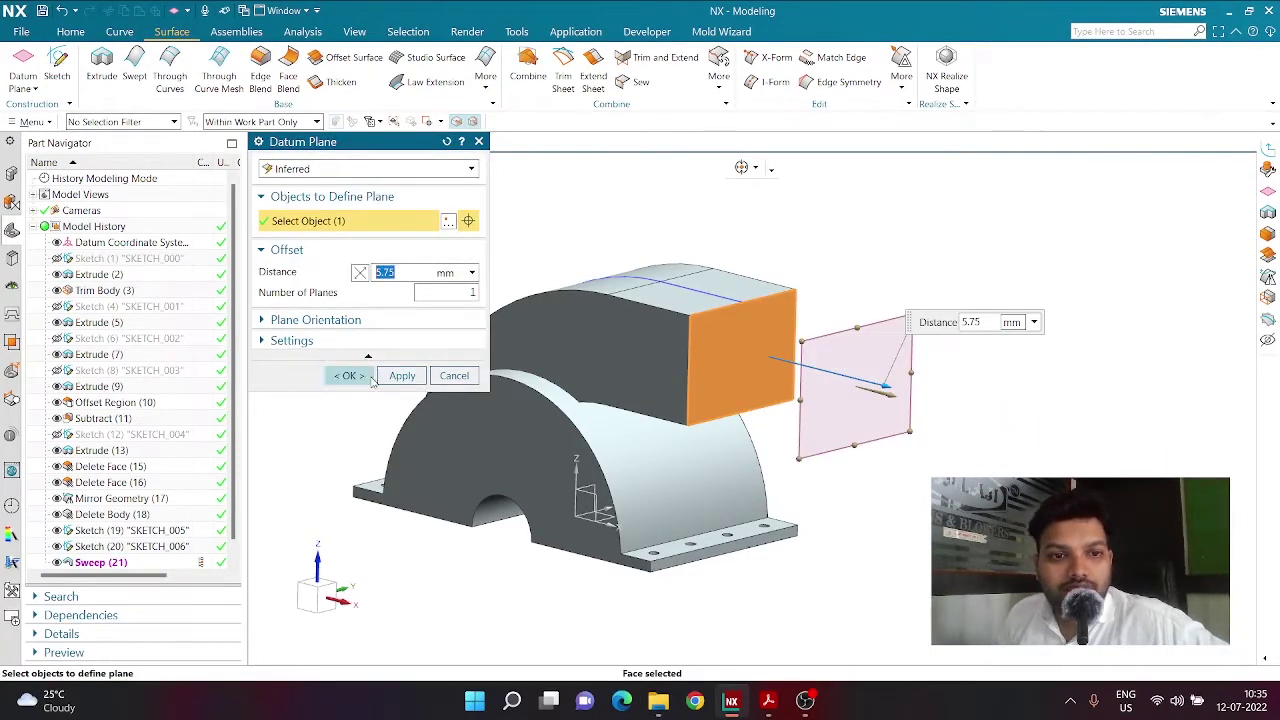
{"action": "left_click", "coordinate": [358, 375]}
Start a sketch on the offset datum plane and sketch a two-point rectangle about 7.7 mm wide and 5.8 mm high beside the duct
{"action": "left_click", "coordinate": [57, 62]}
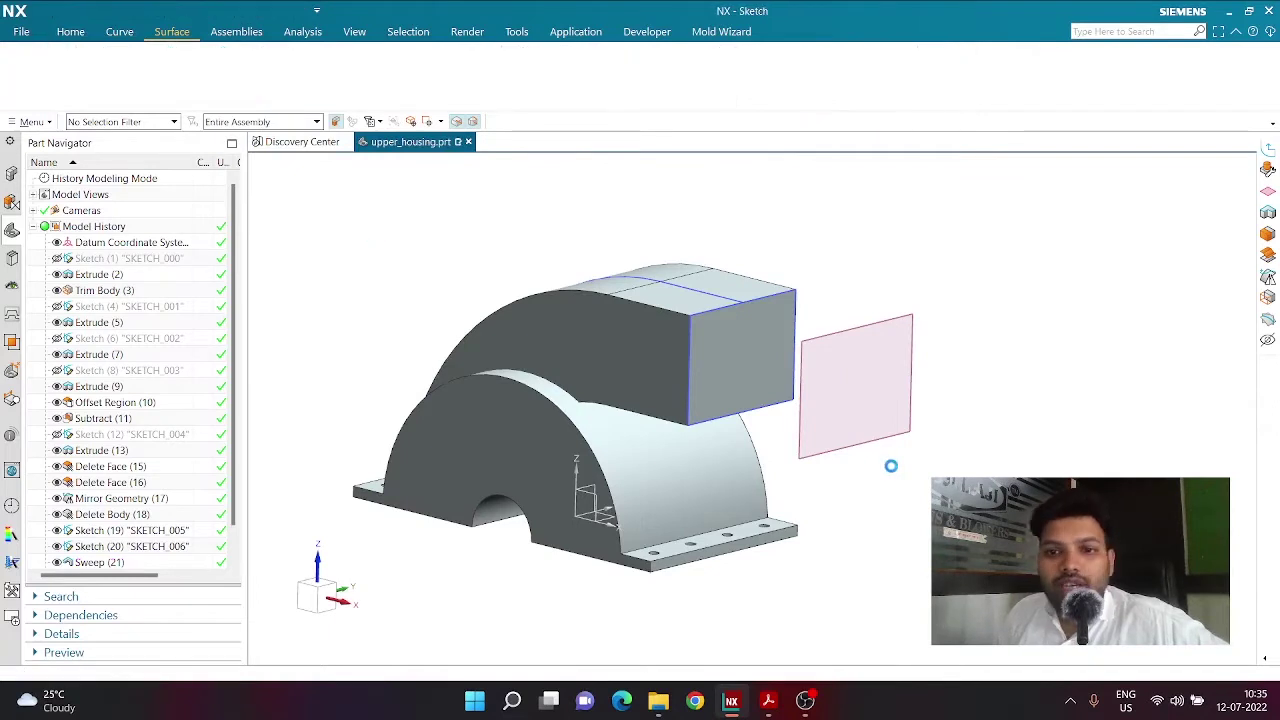
{"action": "left_click", "coordinate": [338, 169]}
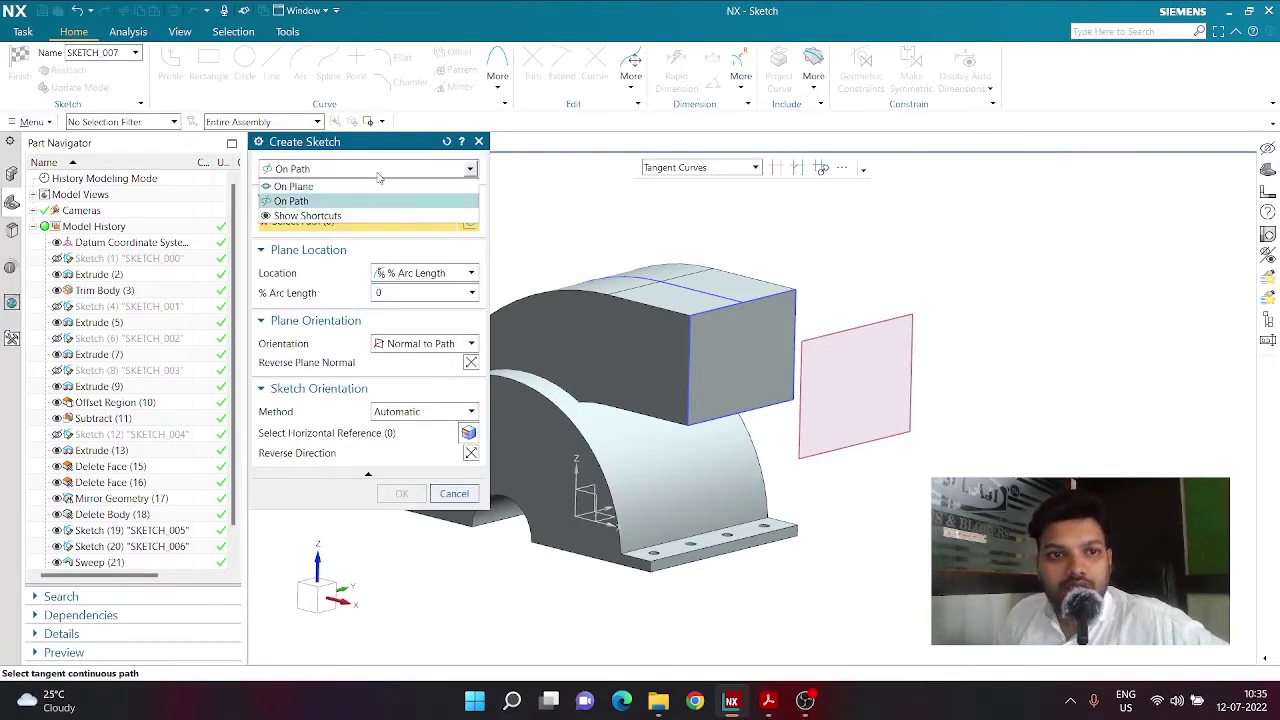
{"action": "left_click", "coordinate": [292, 187]}
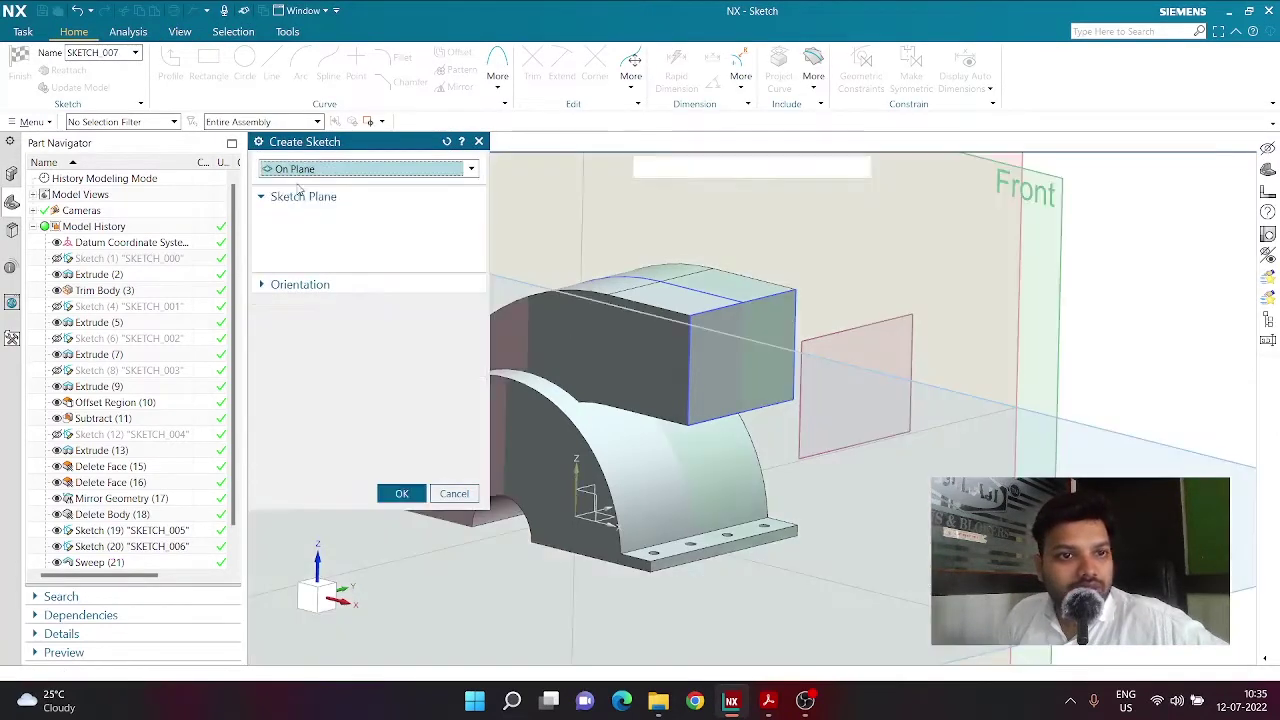
{"action": "left_click", "coordinate": [830, 440]}
{"action": "left_click", "coordinate": [398, 320]}
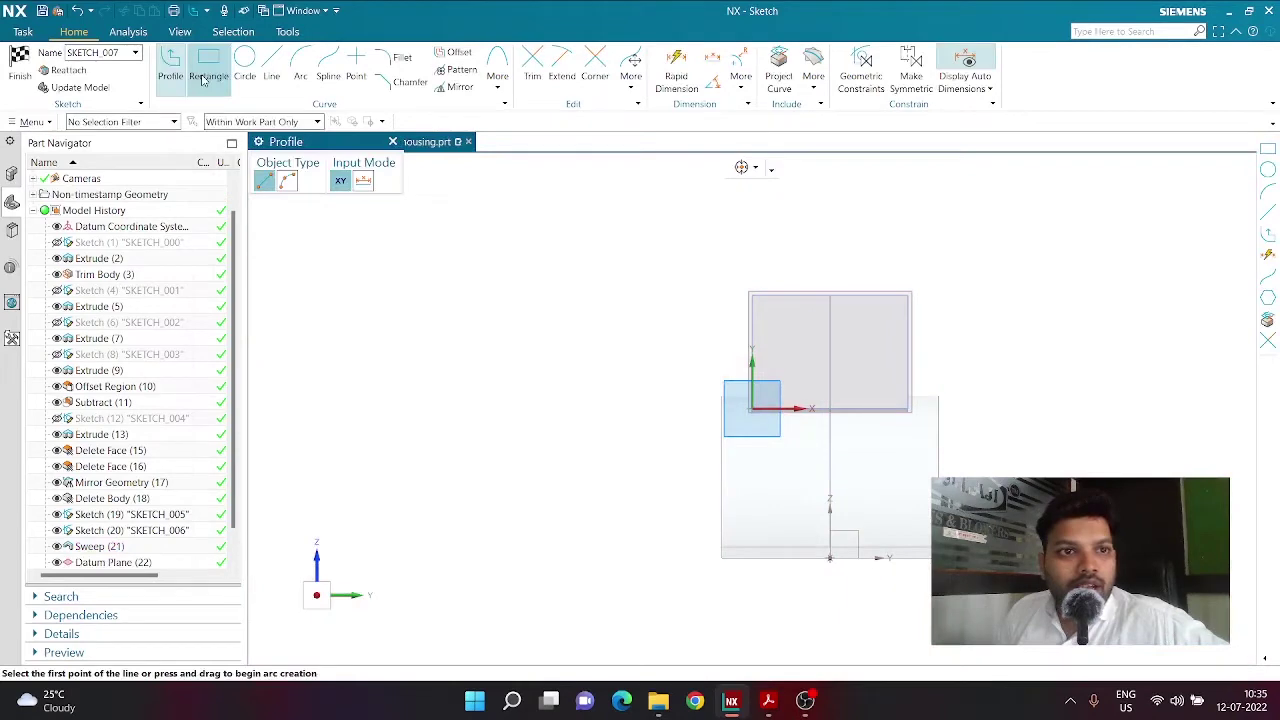
{"action": "left_click", "coordinate": [206, 70]}
{"action": "left_click", "coordinate": [1009, 317]}
{"action": "left_click", "coordinate": [1215, 473]}
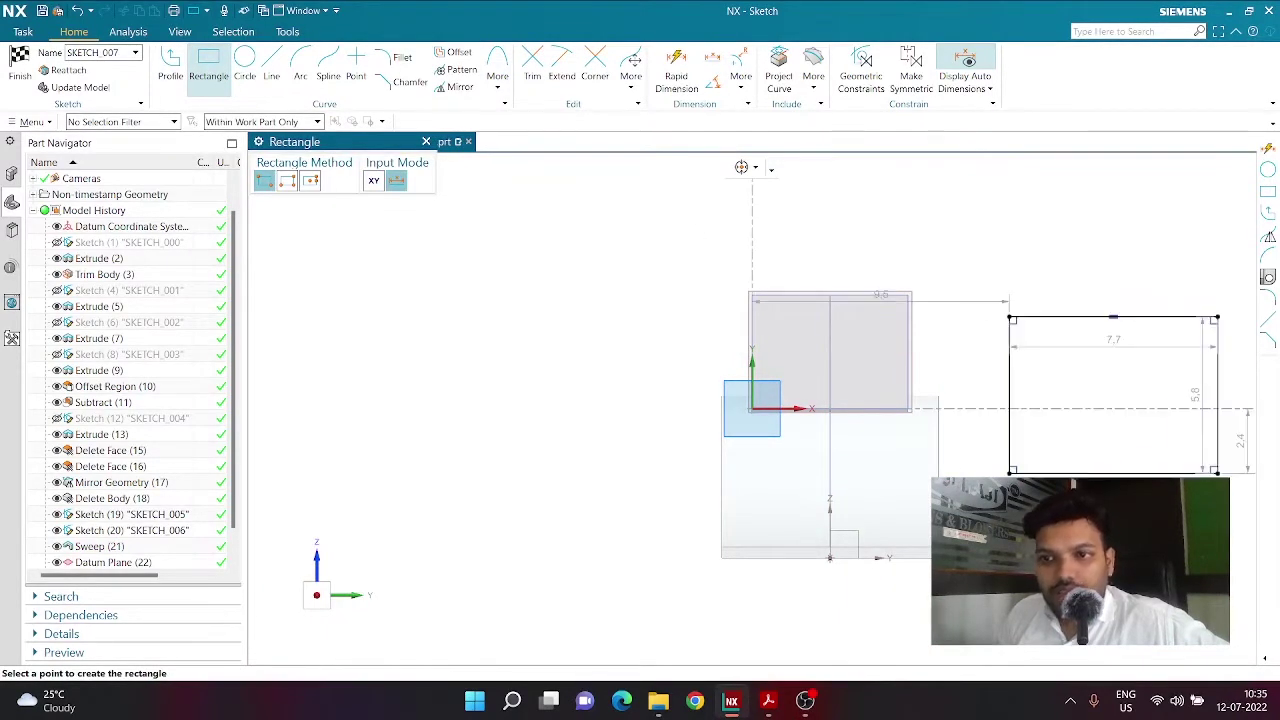
{"action": "key", "text": "Escape"}
Check the left view in the Upper_Housing drawing and set the rectangle's width to 7.25 mm and its height to 5.25 mm
{"action": "left_click", "coordinate": [767, 712]}
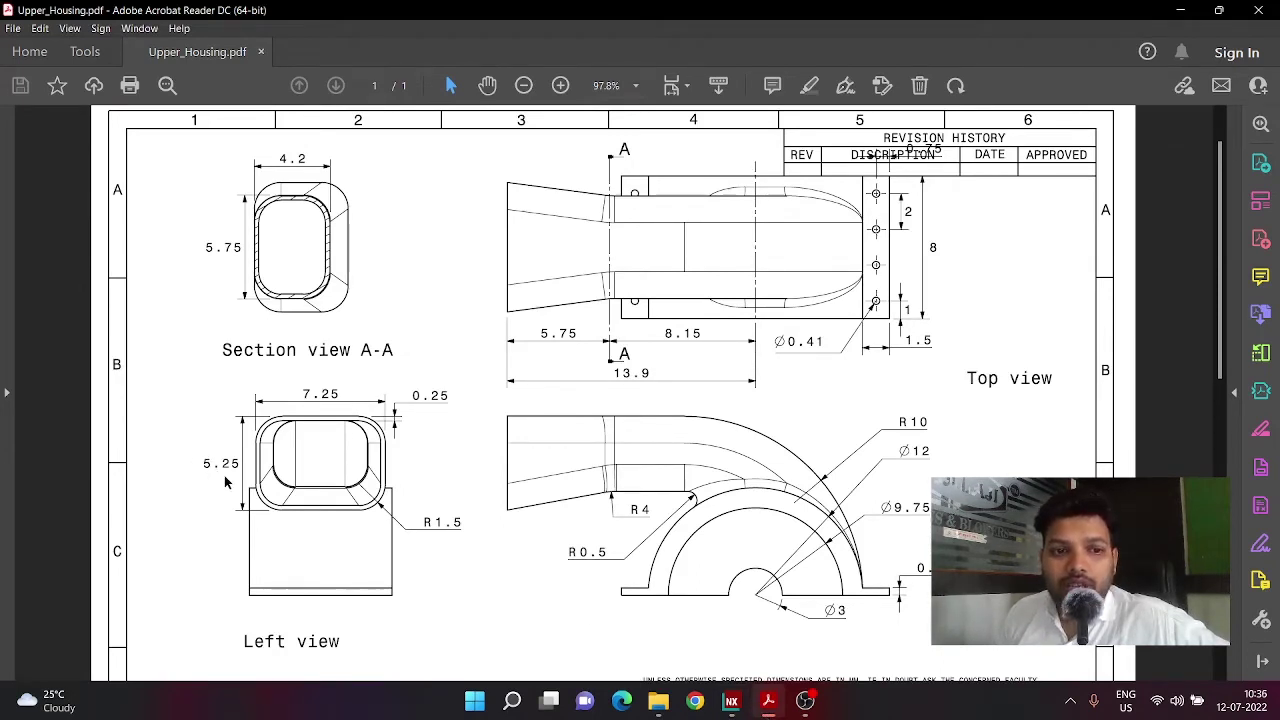
{"action": "left_click", "coordinate": [731, 700]}
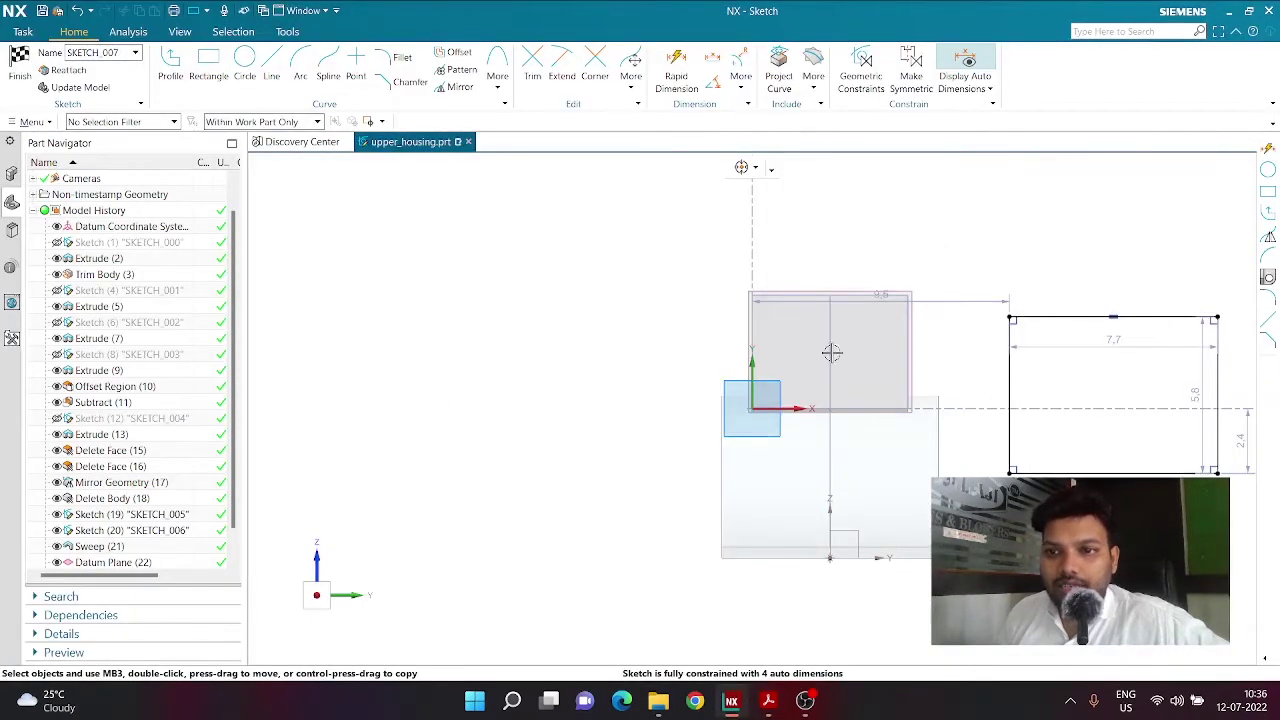
{"action": "middle_click_drag", "start_coordinate": [874, 351], "coordinate": [581, 390], "text": "shift"}
{"action": "double_click", "coordinate": [932, 365]}
{"action": "type", "text": "7.25"}
{"action": "key", "text": "Return"}
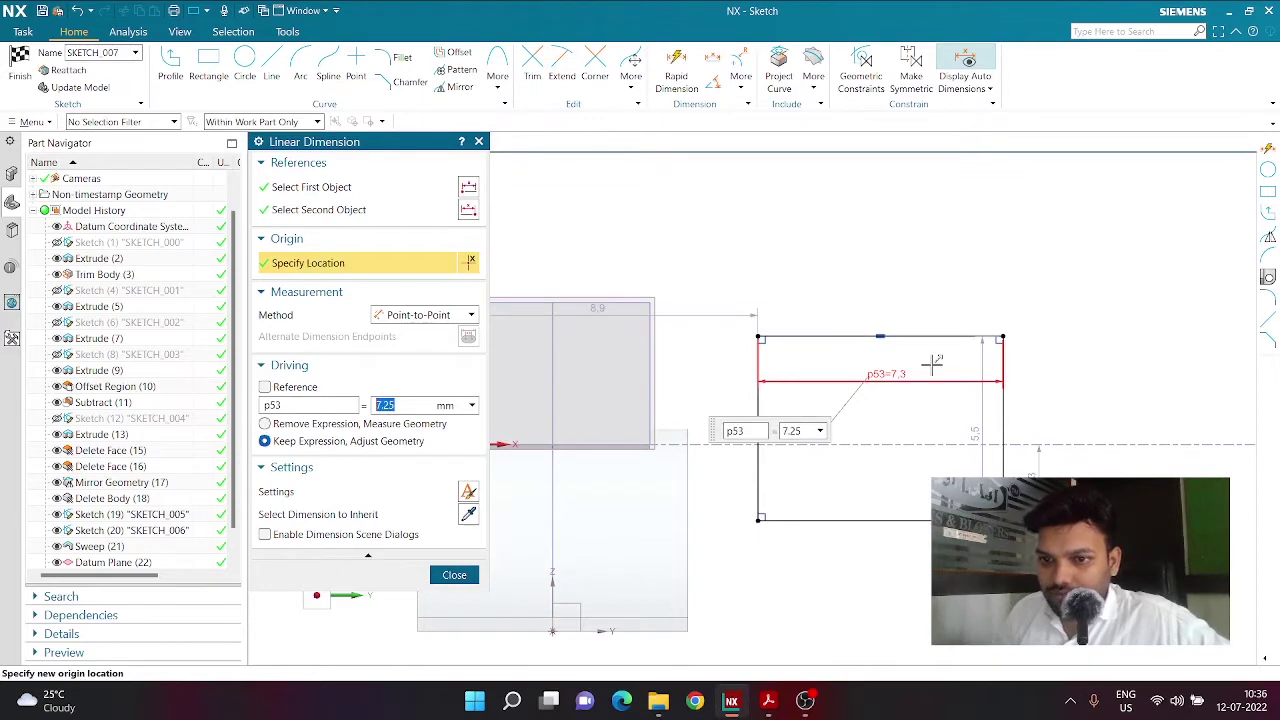
{"action": "middle_click", "coordinate": [976, 424]}
{"action": "double_click", "coordinate": [976, 424]}
{"action": "type", "text": "5.3"}
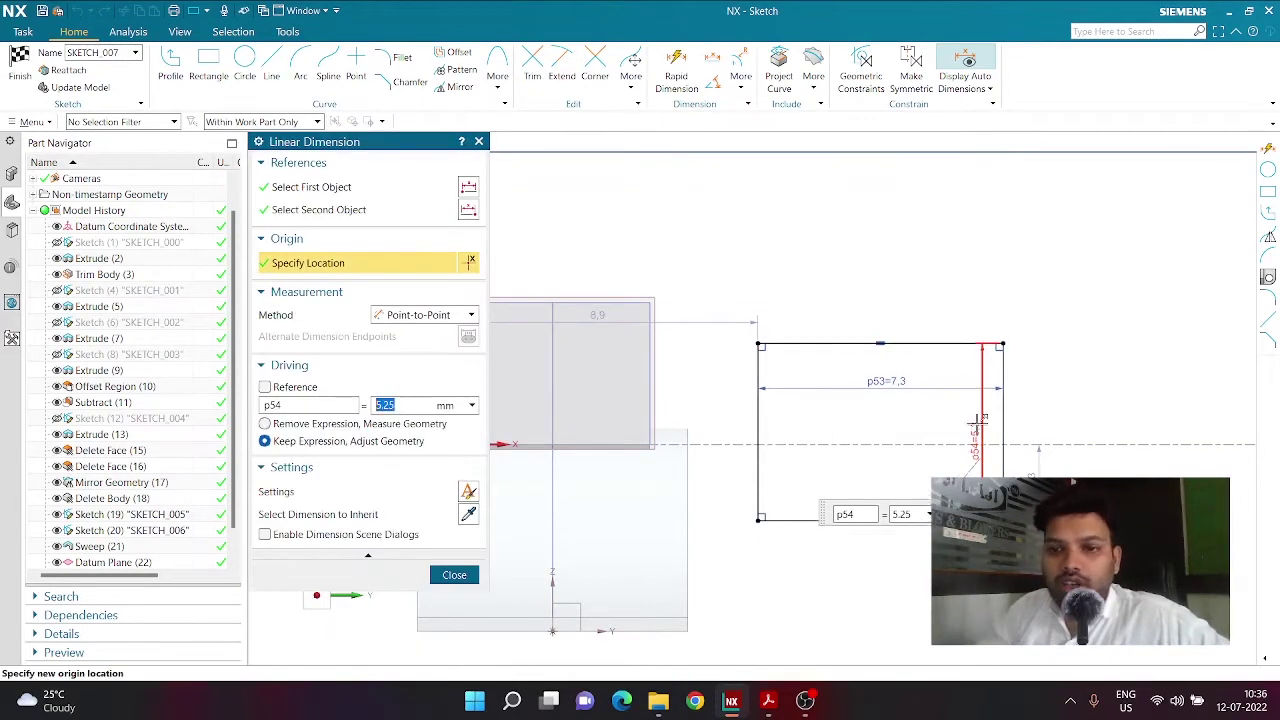
{"action": "key", "text": "Return"}
{"action": "scroll", "coordinate": [1015, 302], "scroll_direction": "down", "scroll_amount": 1}
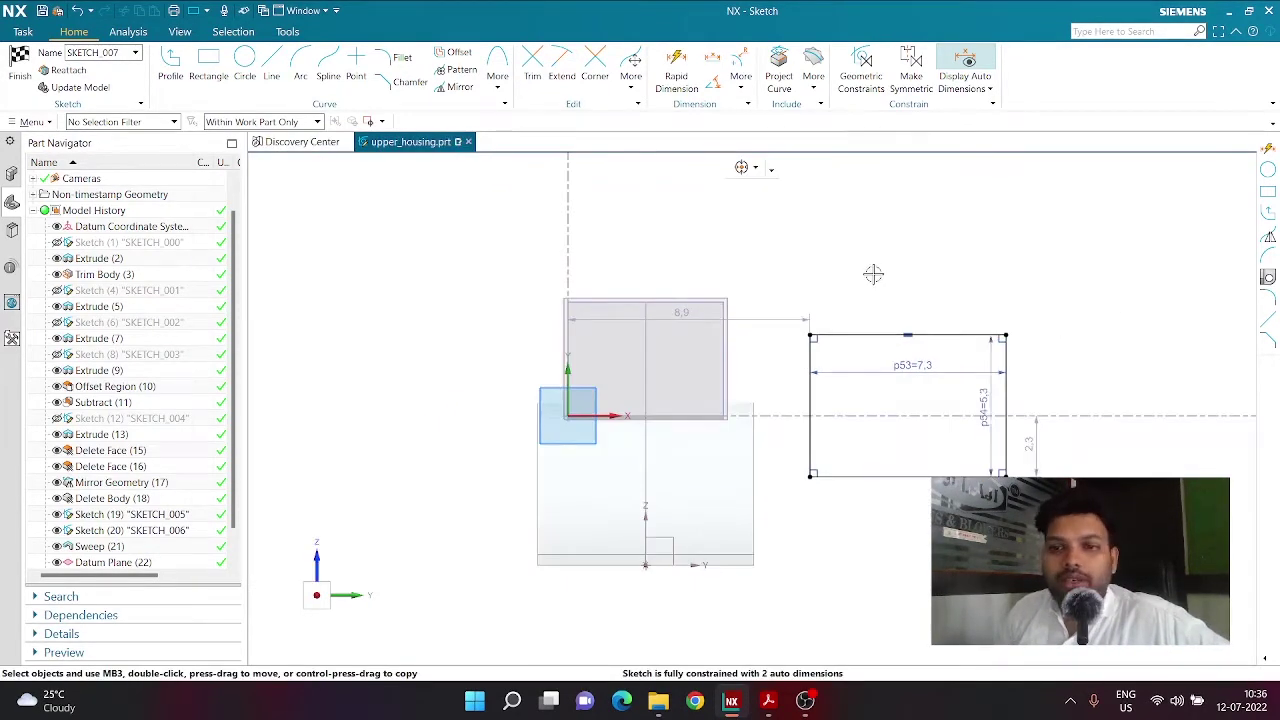
Make the midpoint of the rectangle's upper edge coincident with the midpoint of the duct section's upper edge and finish the sketch
{"action": "left_click", "coordinate": [908, 335]}
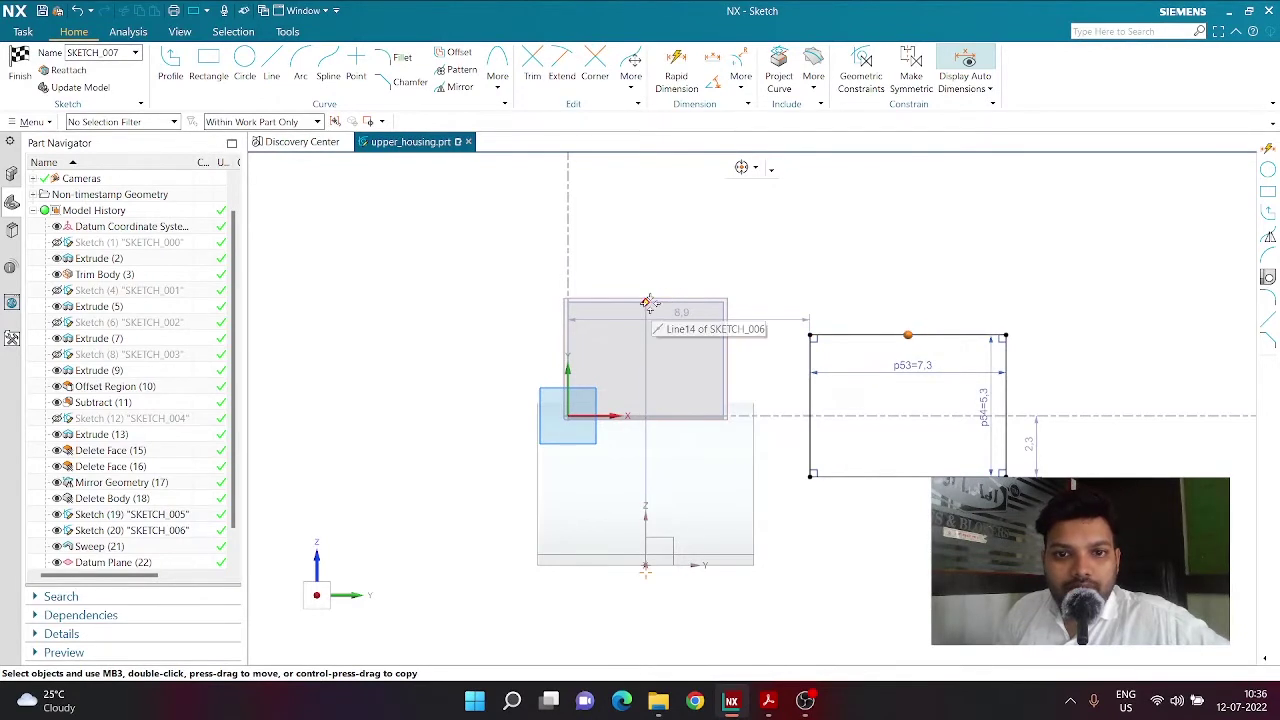
{"action": "left_click", "coordinate": [648, 302]}
{"action": "left_click", "coordinate": [675, 281]}
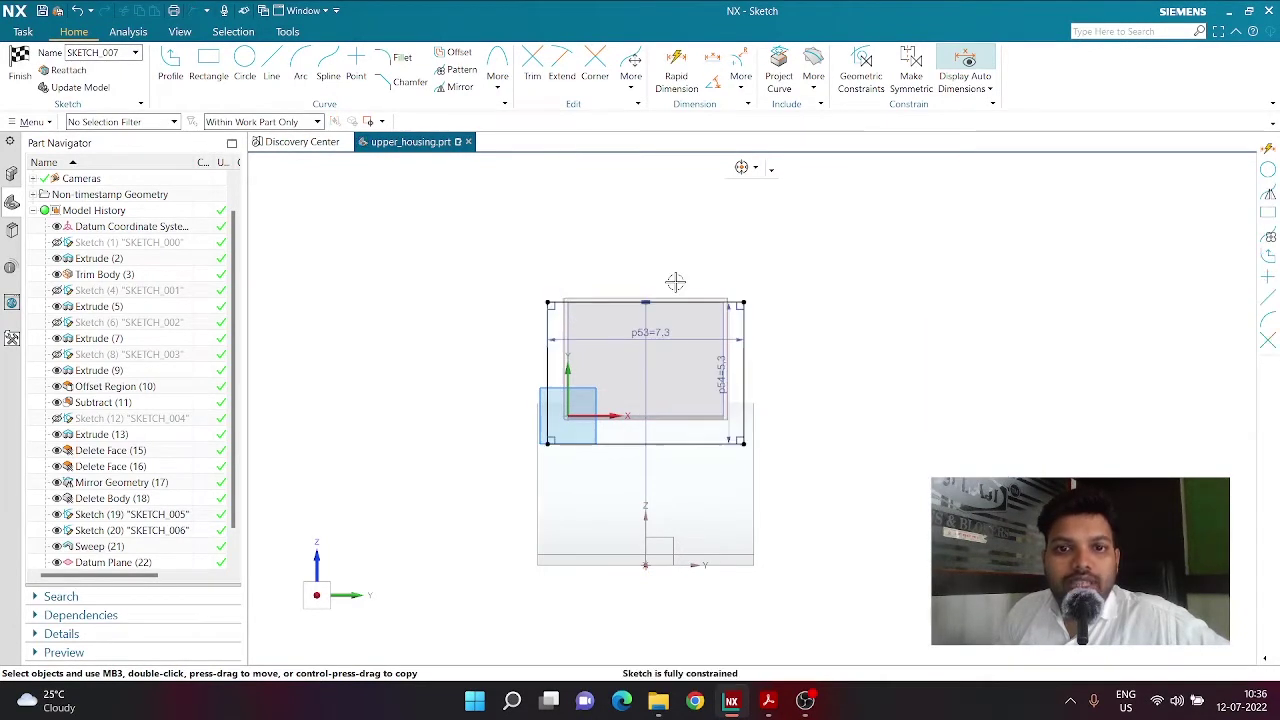
{"action": "left_click", "coordinate": [19, 70]}
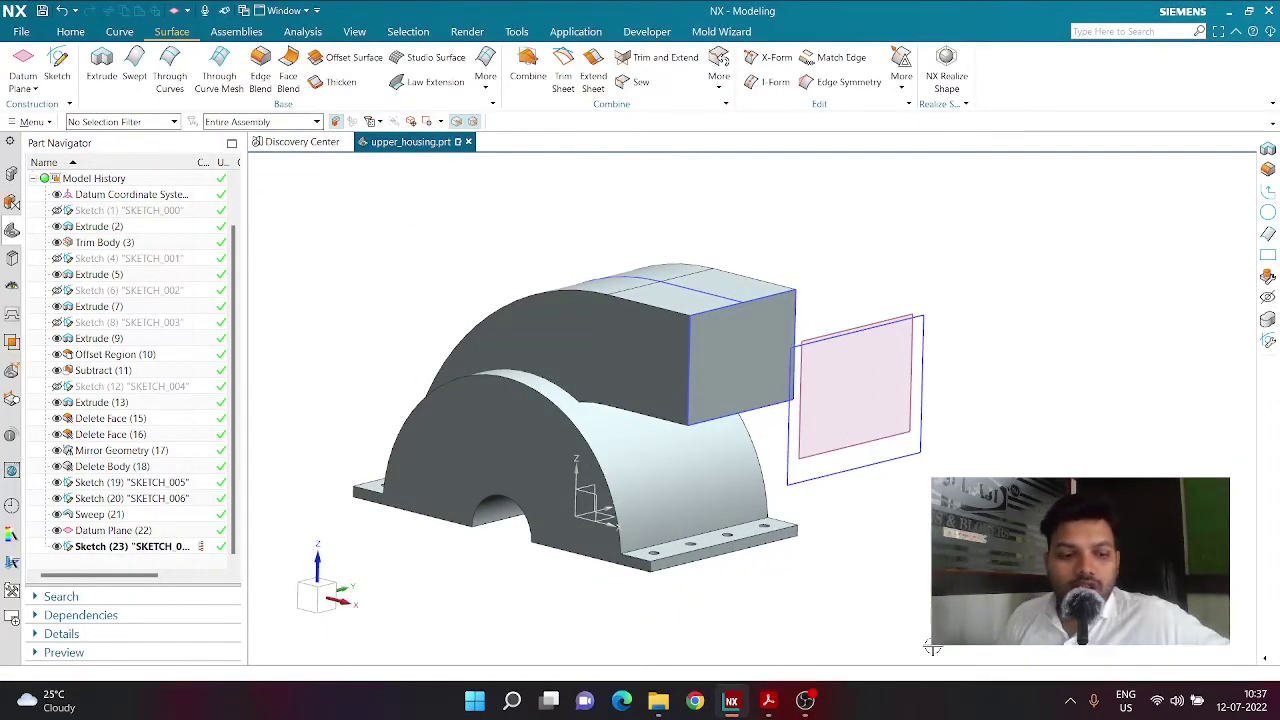
Set up Through Curves with default settings and pick the duct's end rectangle as the first section using connected curves
{"action": "scroll", "coordinate": [834, 309], "scroll_direction": "up", "scroll_amount": 2}
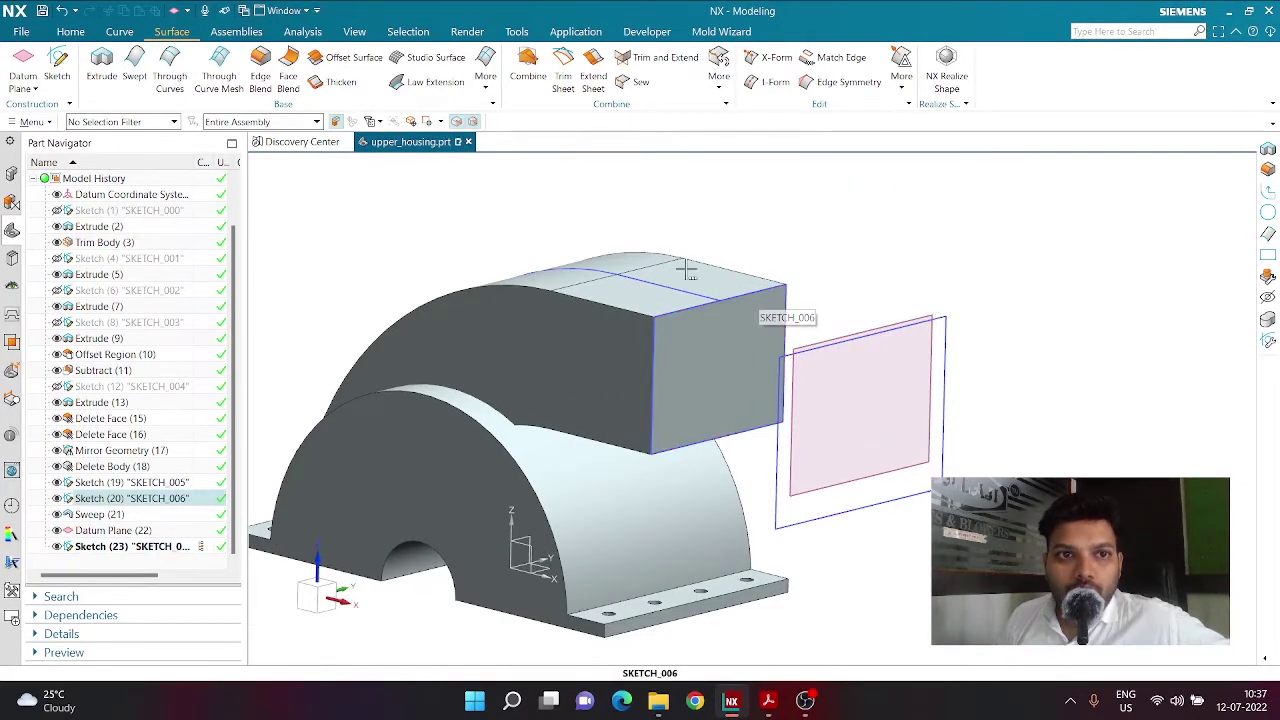
{"action": "left_click", "coordinate": [171, 80]}
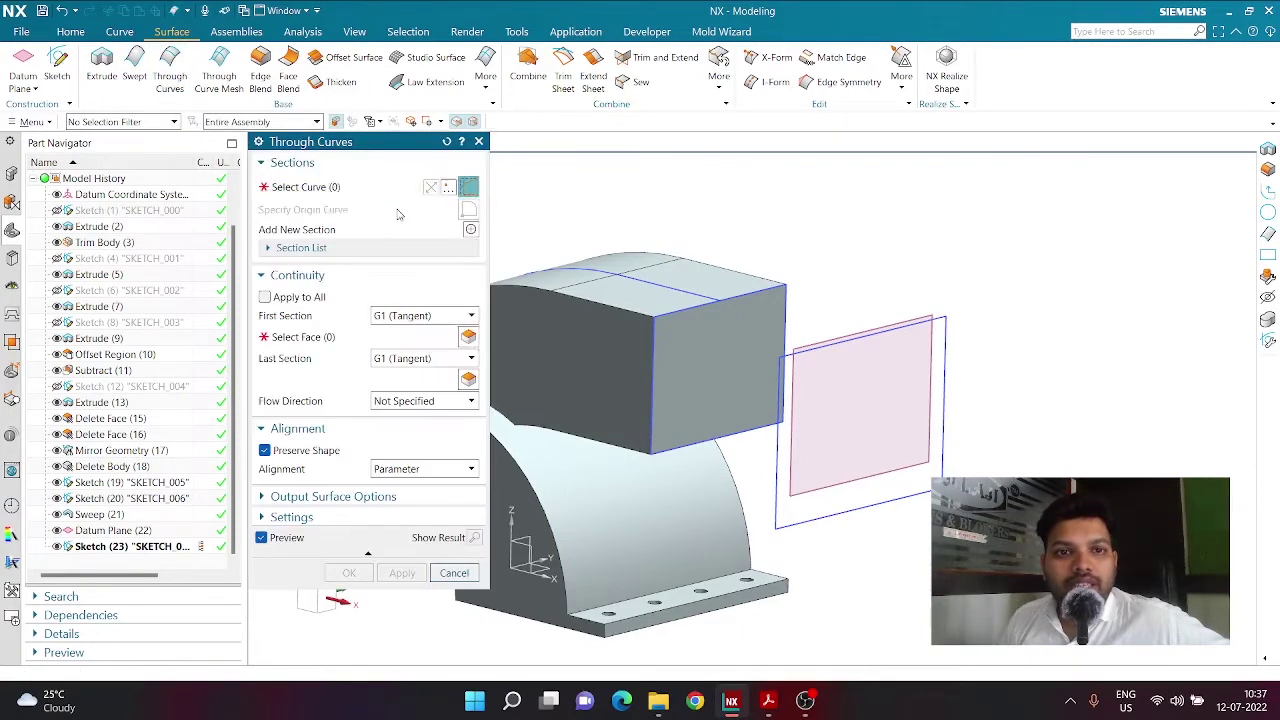
{"action": "left_click", "coordinate": [446, 142]}
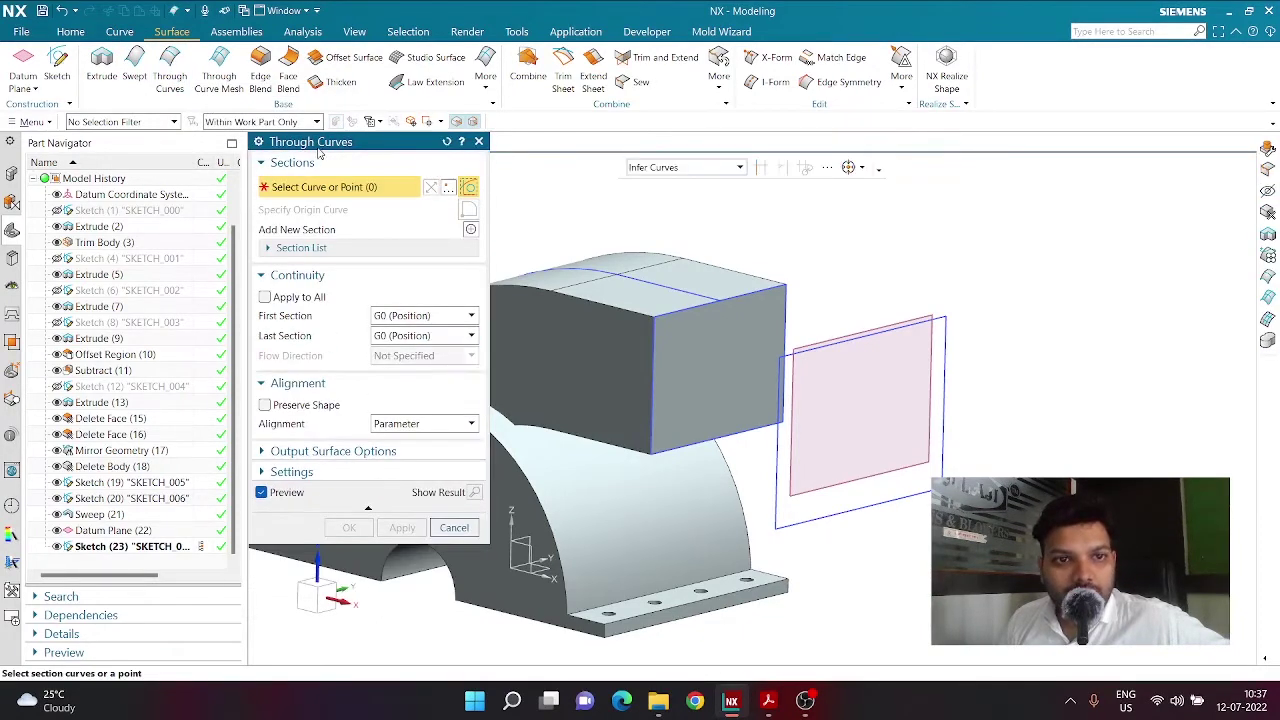
{"action": "left_click_drag", "start_coordinate": [365, 148], "coordinate": [400, 190]}
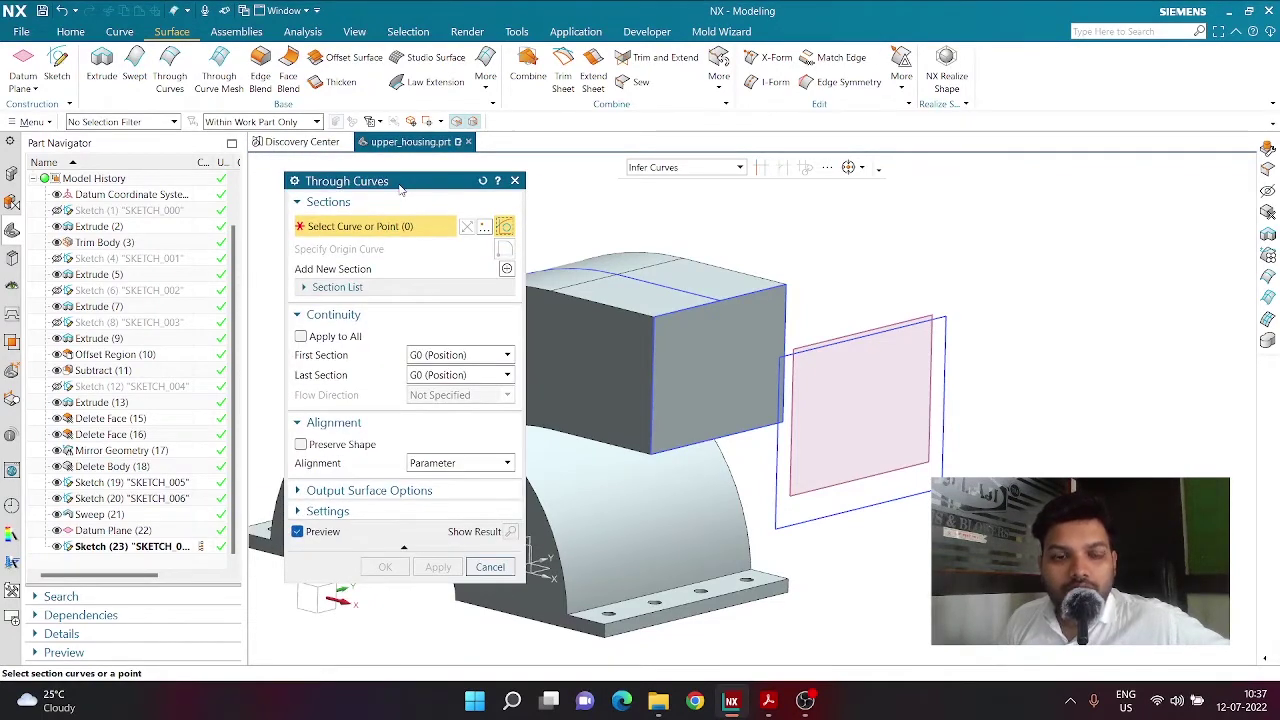
{"action": "left_click", "coordinate": [673, 170]}
{"action": "left_click", "coordinate": [670, 201]}
{"action": "left_click", "coordinate": [773, 285]}
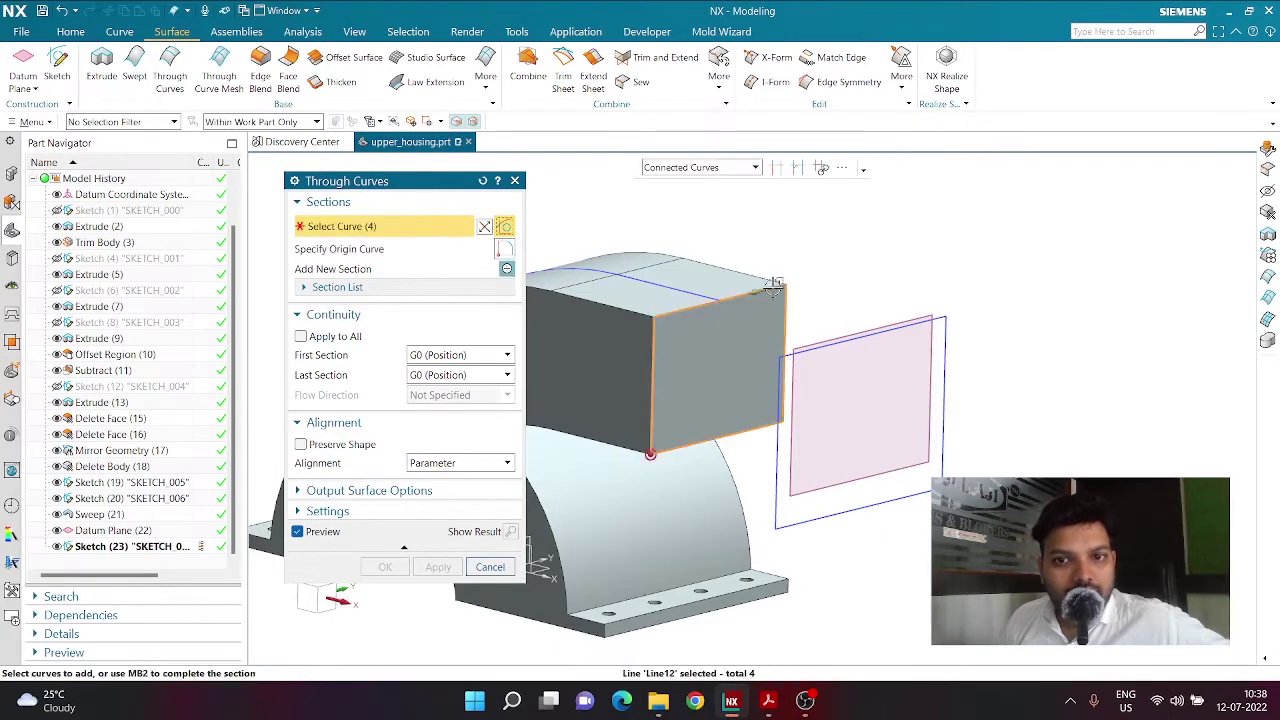
{"action": "left_click", "coordinate": [507, 269]}
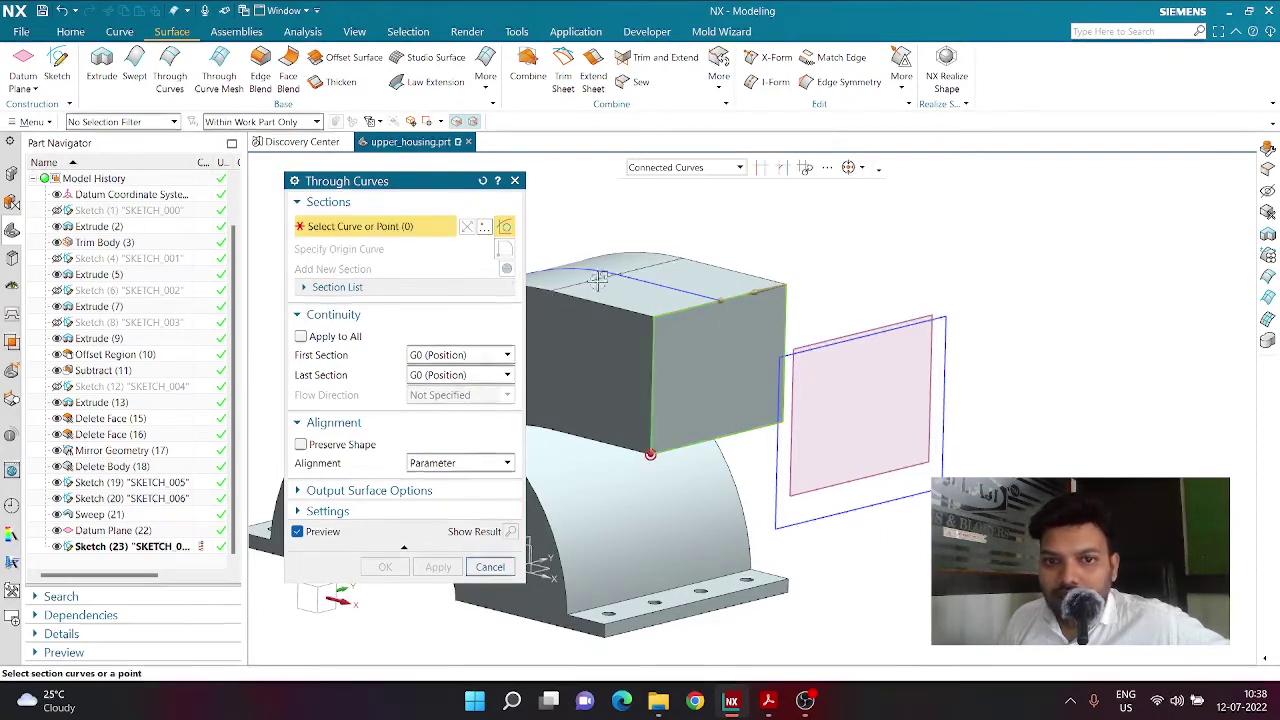
Pick the outlet rectangle on the datum plane as the second section, preserve the shape, and create the Through Curves body
{"action": "left_click", "coordinate": [930, 323]}
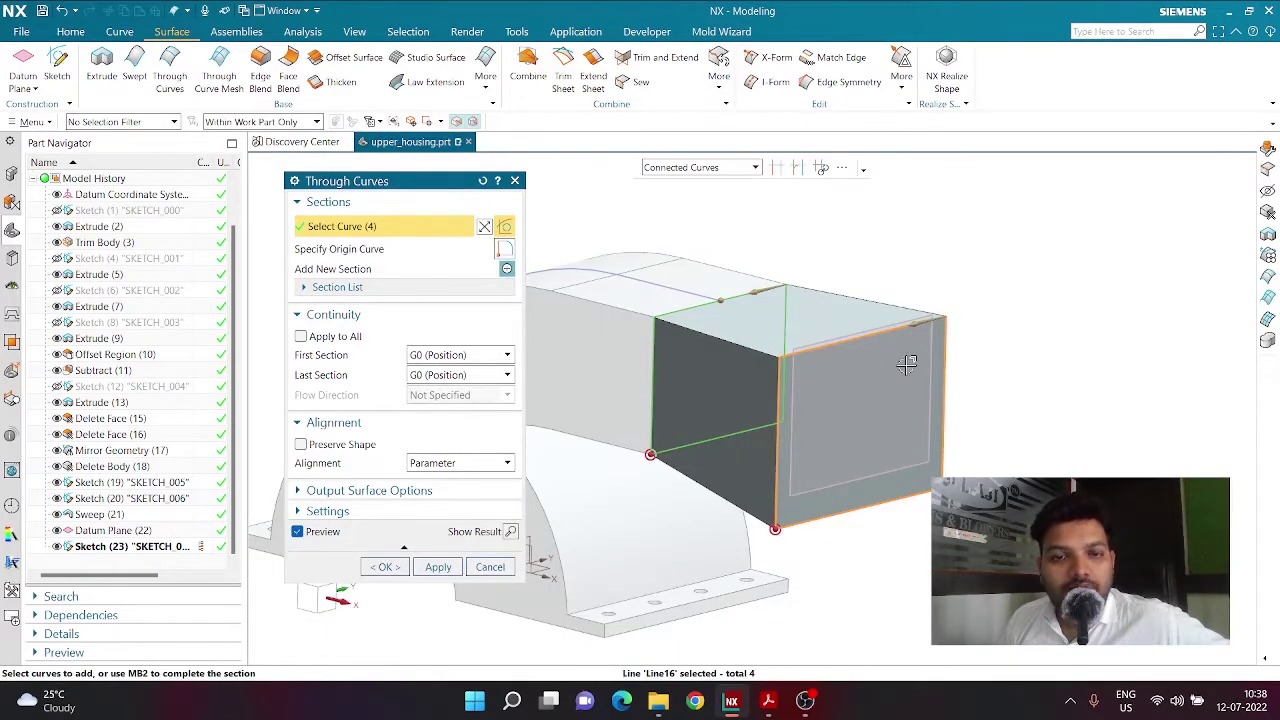
{"action": "left_click", "coordinate": [312, 449]}
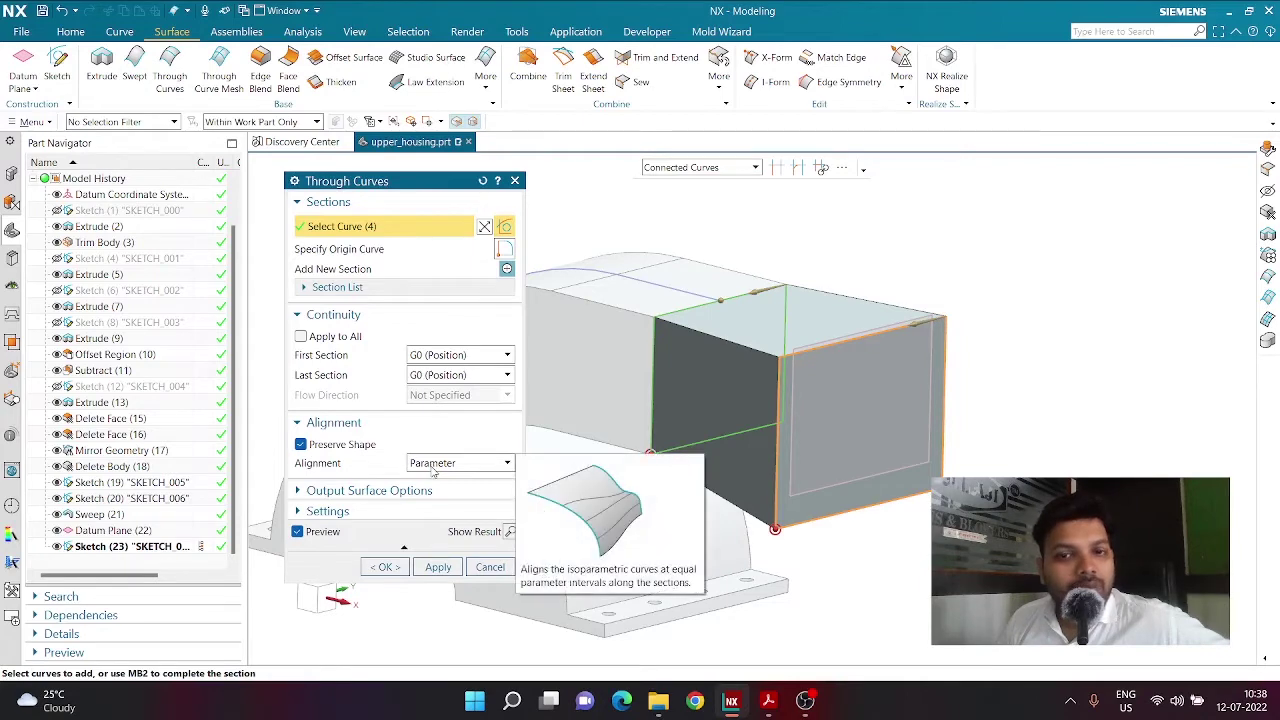
{"action": "left_click", "coordinate": [385, 567]}
{"action": "middle_click_drag", "start_coordinate": [690, 500], "coordinate": [688, 380]}
{"action": "scroll", "coordinate": [688, 380], "scroll_direction": "up", "scroll_amount": 2}
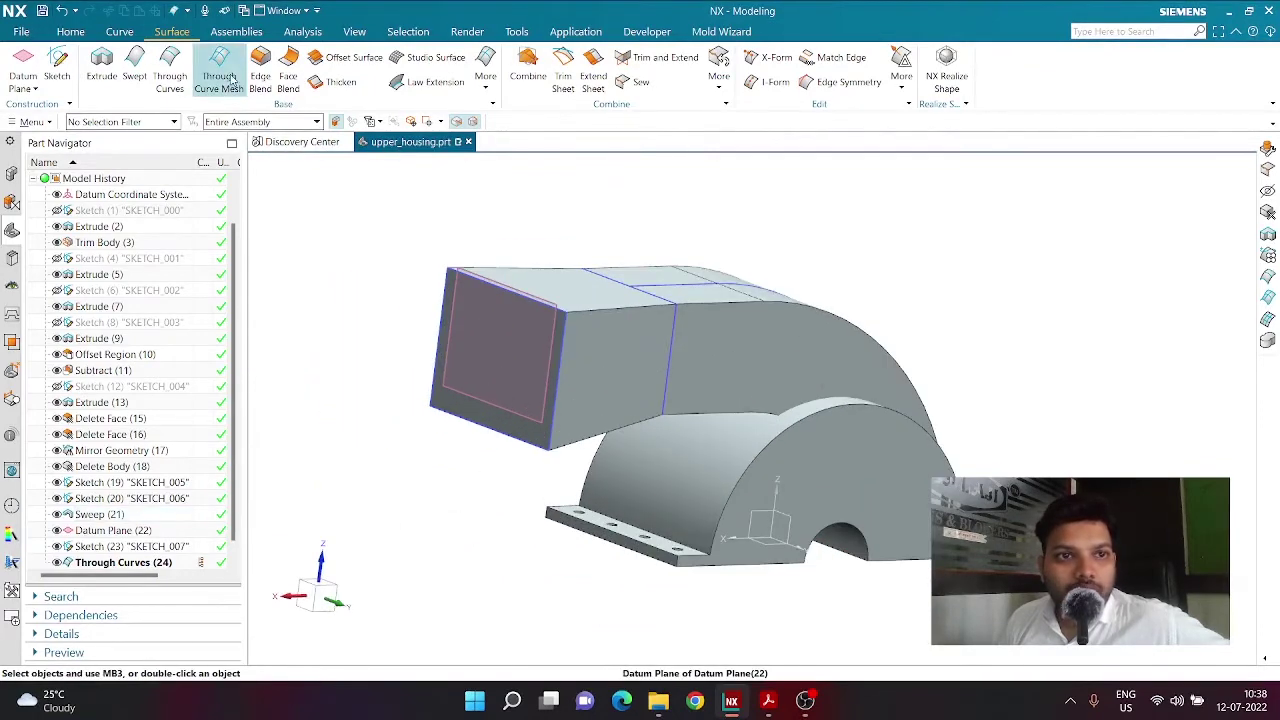
{"action": "left_click", "coordinate": [64, 32]}
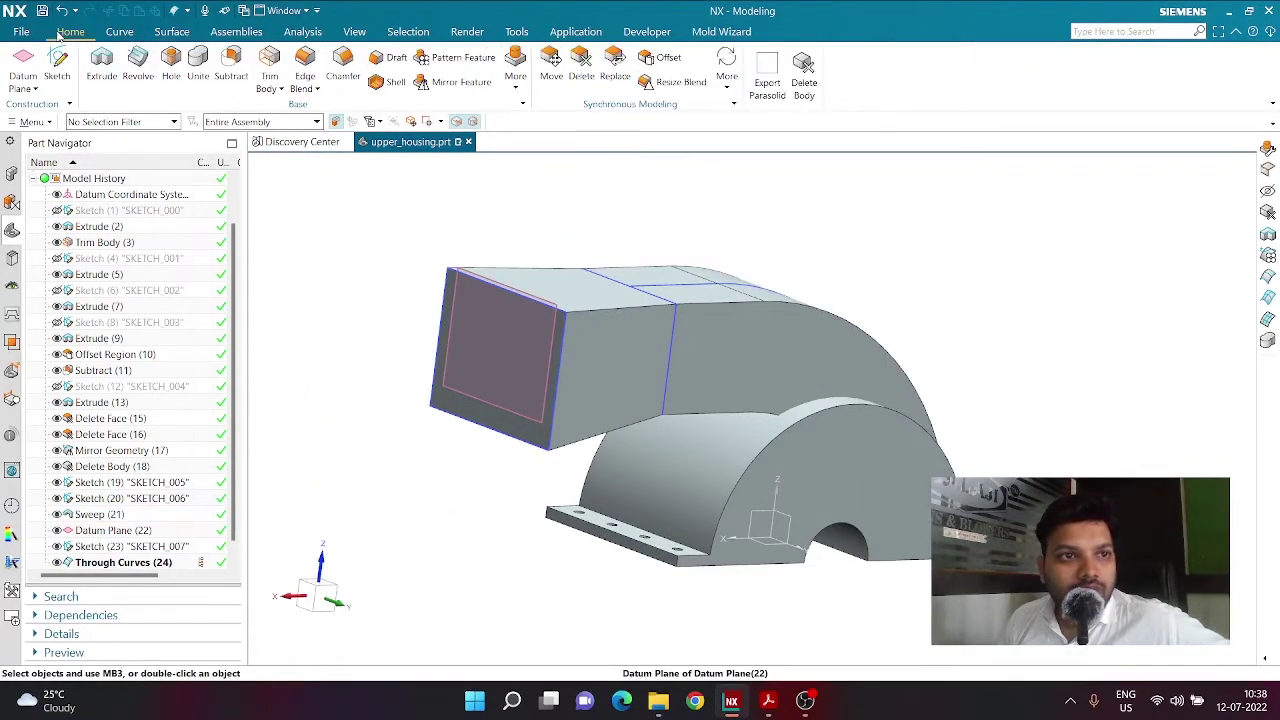
Unite the flared outlet body as target with the swept duct body as tool
{"action": "left_click", "coordinate": [196, 66]}
{"action": "left_click", "coordinate": [569, 287]}
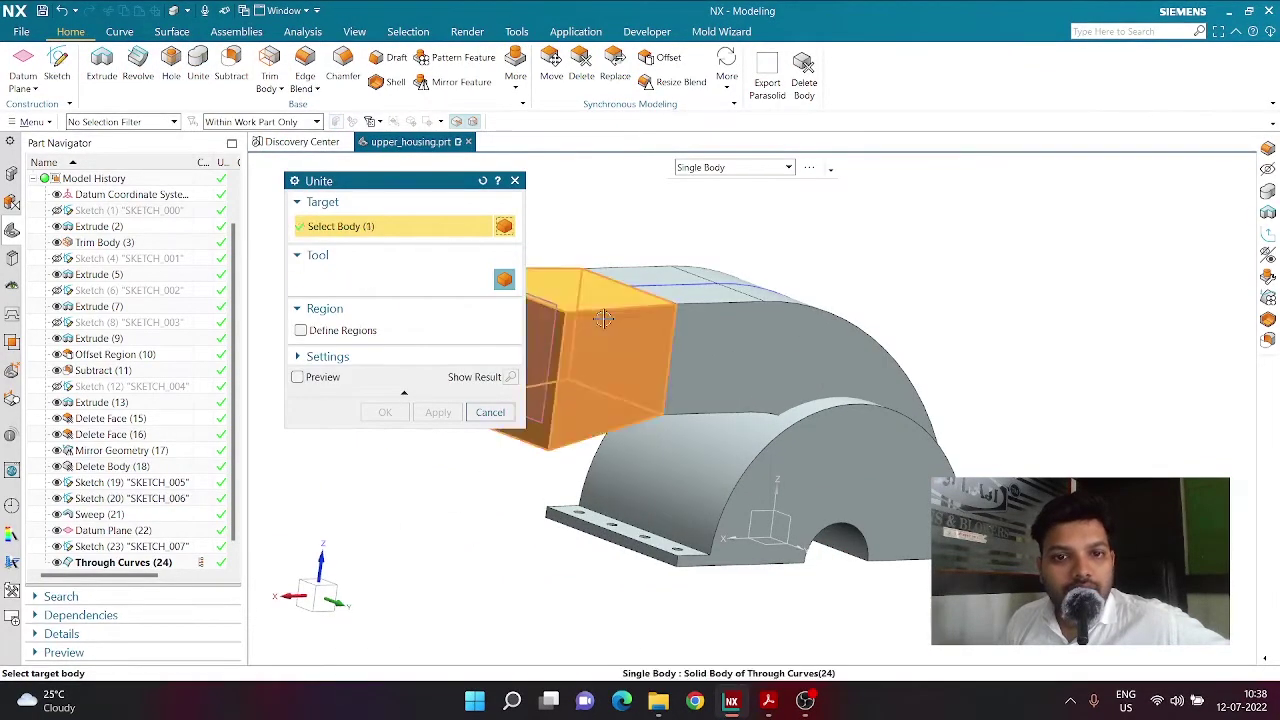
{"action": "left_click", "coordinate": [722, 334]}
{"action": "middle_click", "coordinate": [720, 330]}
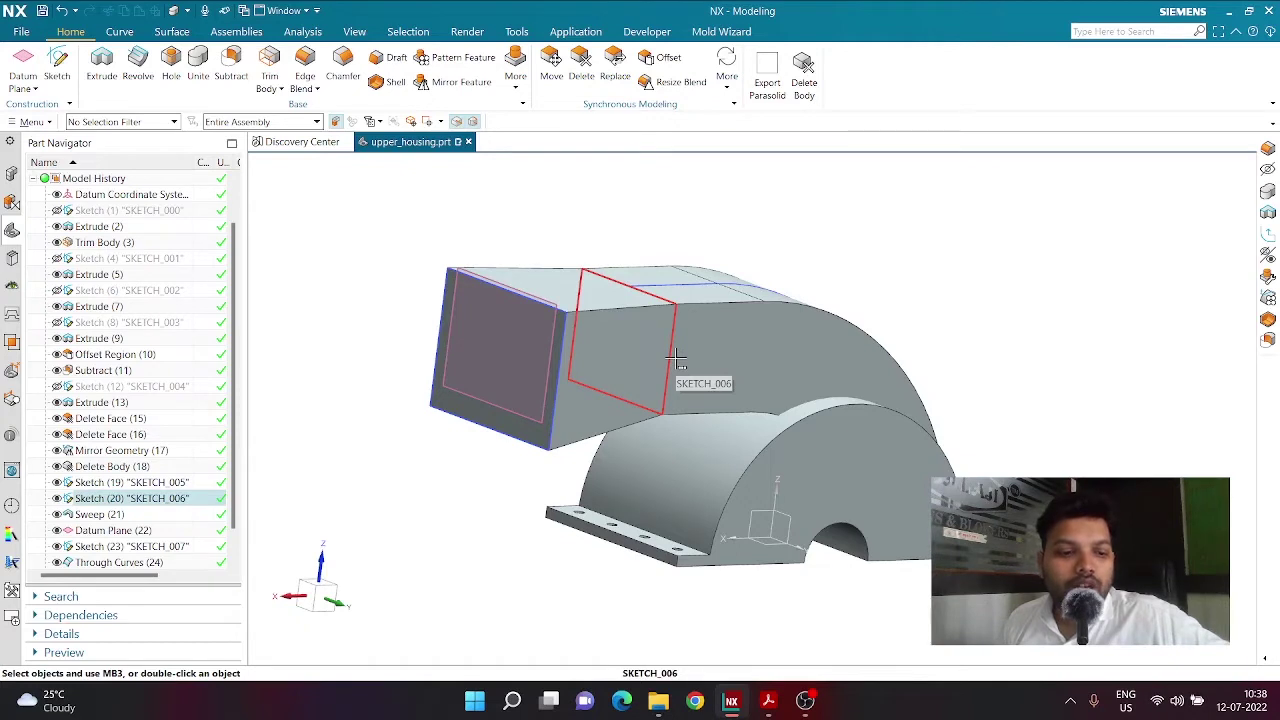
Hide all sketches and datum planes in the model
{"action": "key", "text": "ctrl+b"}
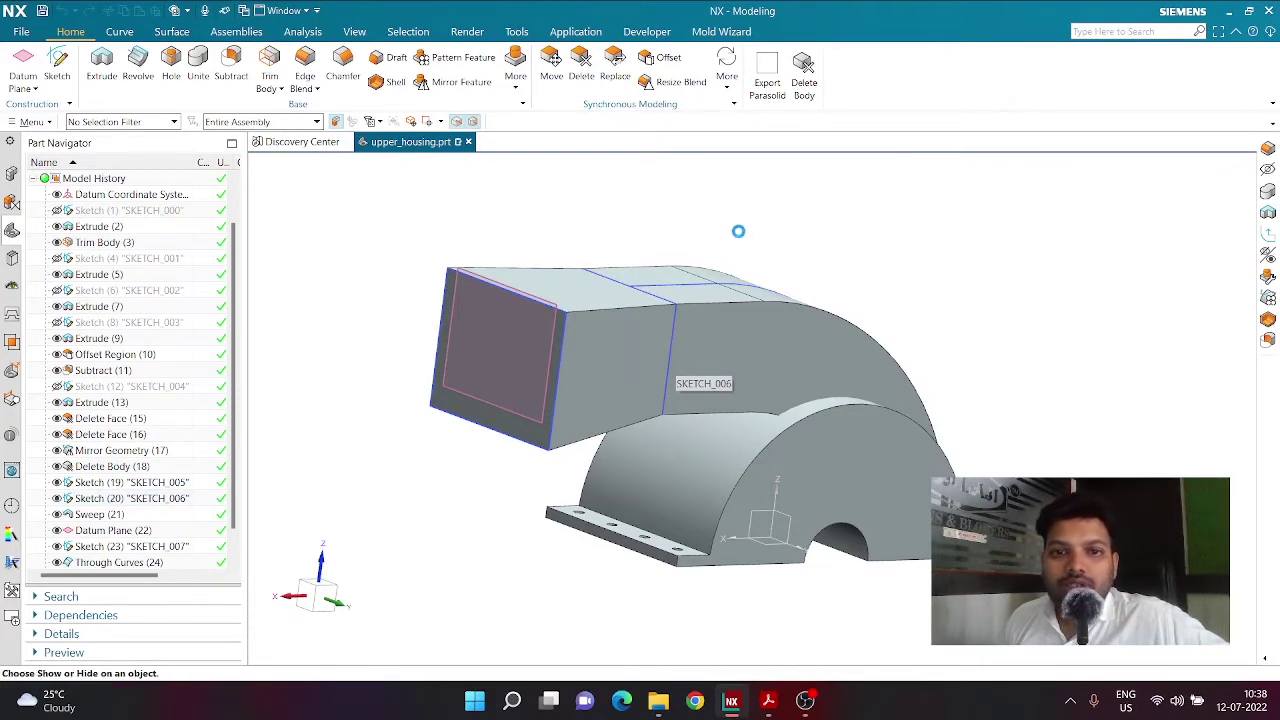
{"action": "scroll", "coordinate": [964, 291], "scroll_direction": "down", "scroll_amount": 2}
{"action": "scroll", "coordinate": [803, 308], "scroll_direction": "up", "scroll_amount": 2}
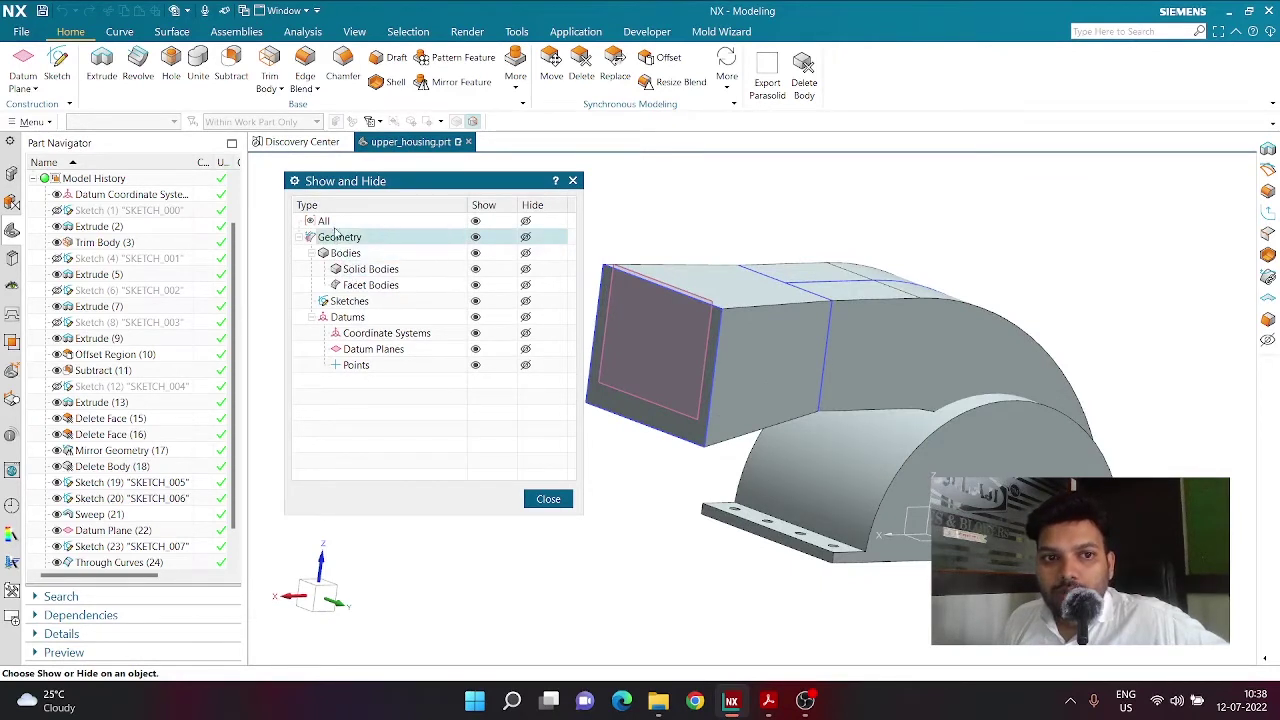
{"action": "left_click", "coordinate": [525, 301]}
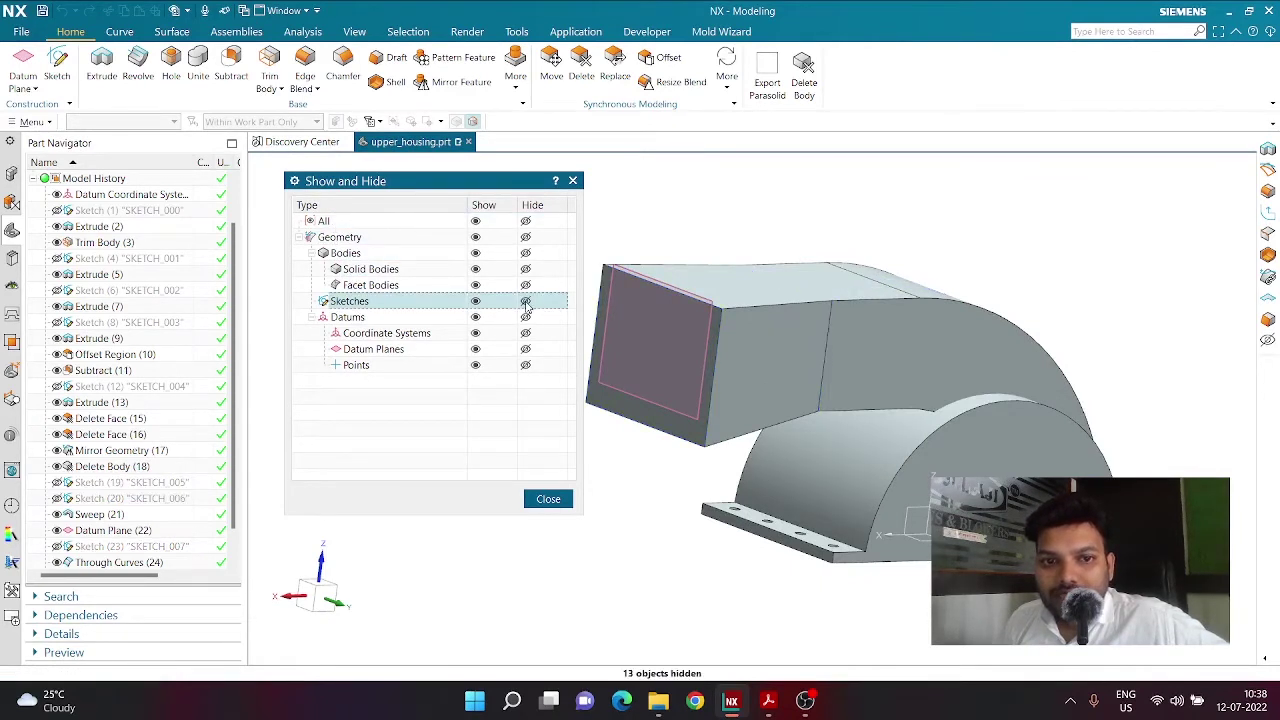
{"action": "left_click", "coordinate": [525, 349]}
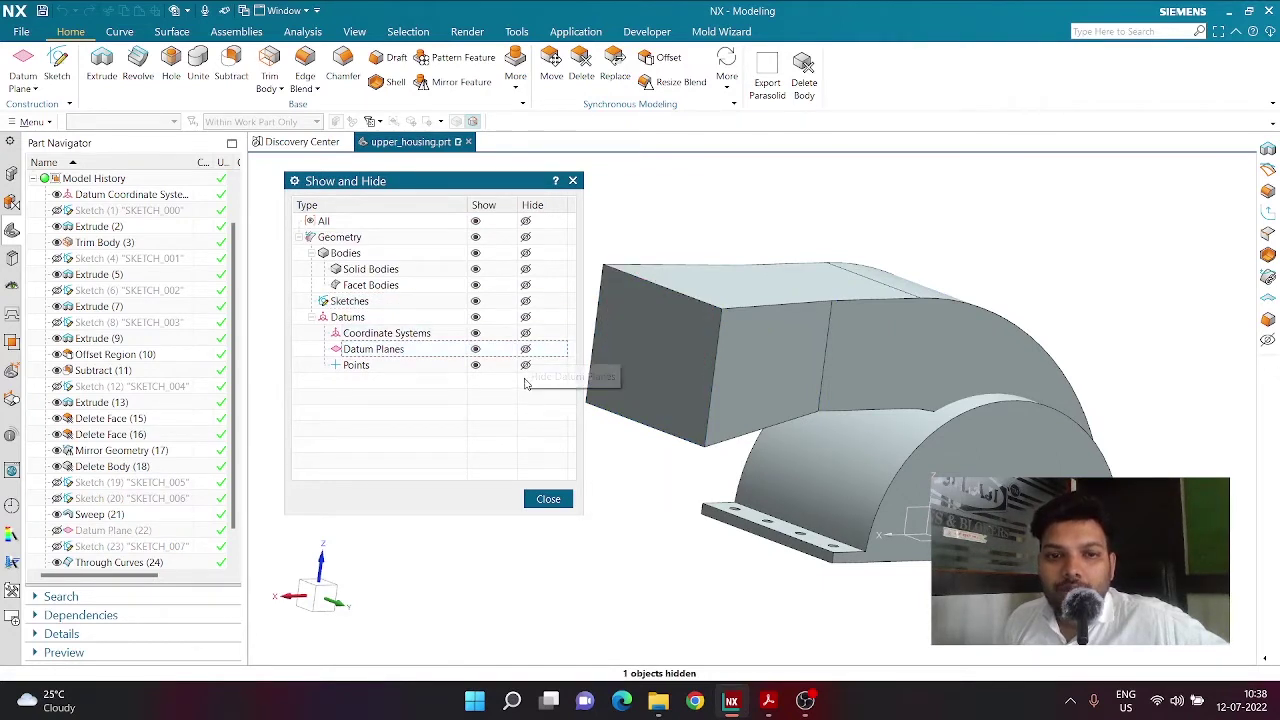
{"action": "left_click", "coordinate": [533, 498]}
{"action": "mouse_move", "coordinate": [498, 450]}
{"action": "middle_mouse_down"}
{"action": "mouse_move", "coordinate": [454, 406]}
{"action": "mouse_move", "coordinate": [466, 374]}
{"action": "mouse_move", "coordinate": [499, 457]}
{"action": "middle_mouse_up"}
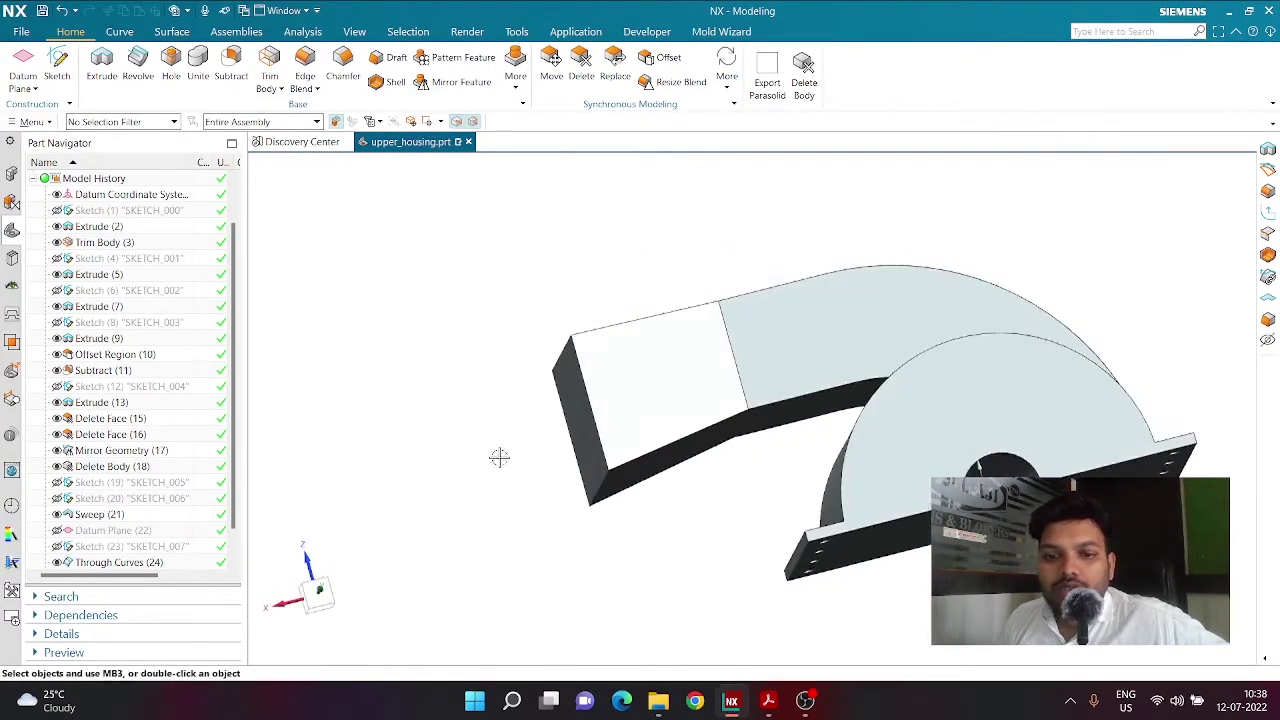
Check the Upper_Housing drawing and apply a 4 mm edge blend to the two side edges and lower edge where the flare meets the duct
{"action": "left_click", "coordinate": [768, 701]}
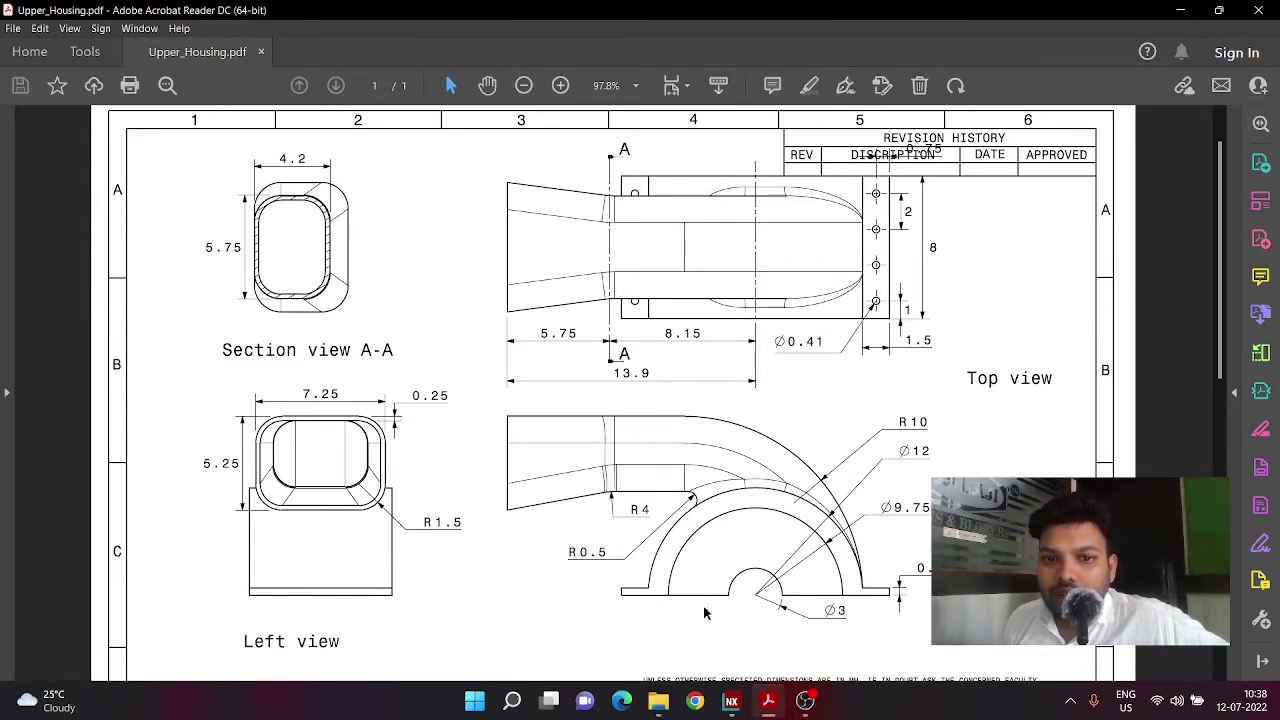
{"action": "left_click", "coordinate": [780, 708]}
{"action": "middle_click_drag", "start_coordinate": [672, 500], "coordinate": [654, 471]}
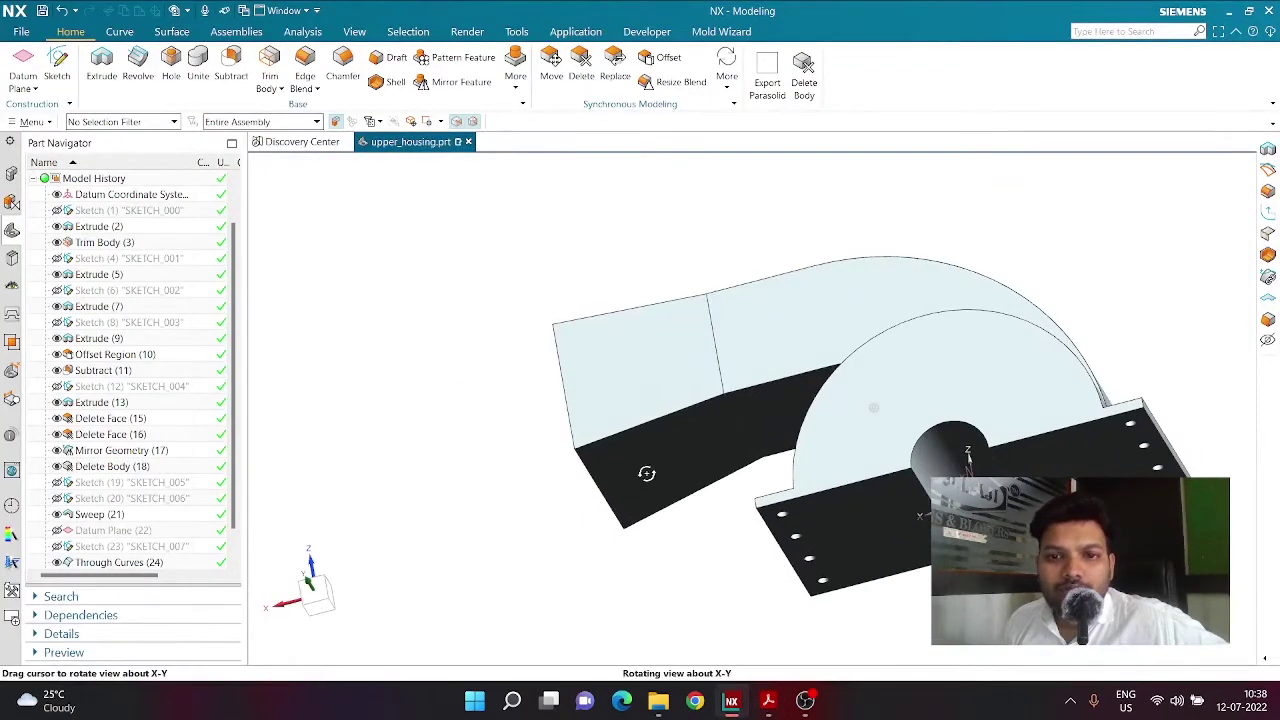
{"action": "left_click", "coordinate": [305, 68]}
{"action": "left_click", "coordinate": [715, 338]}
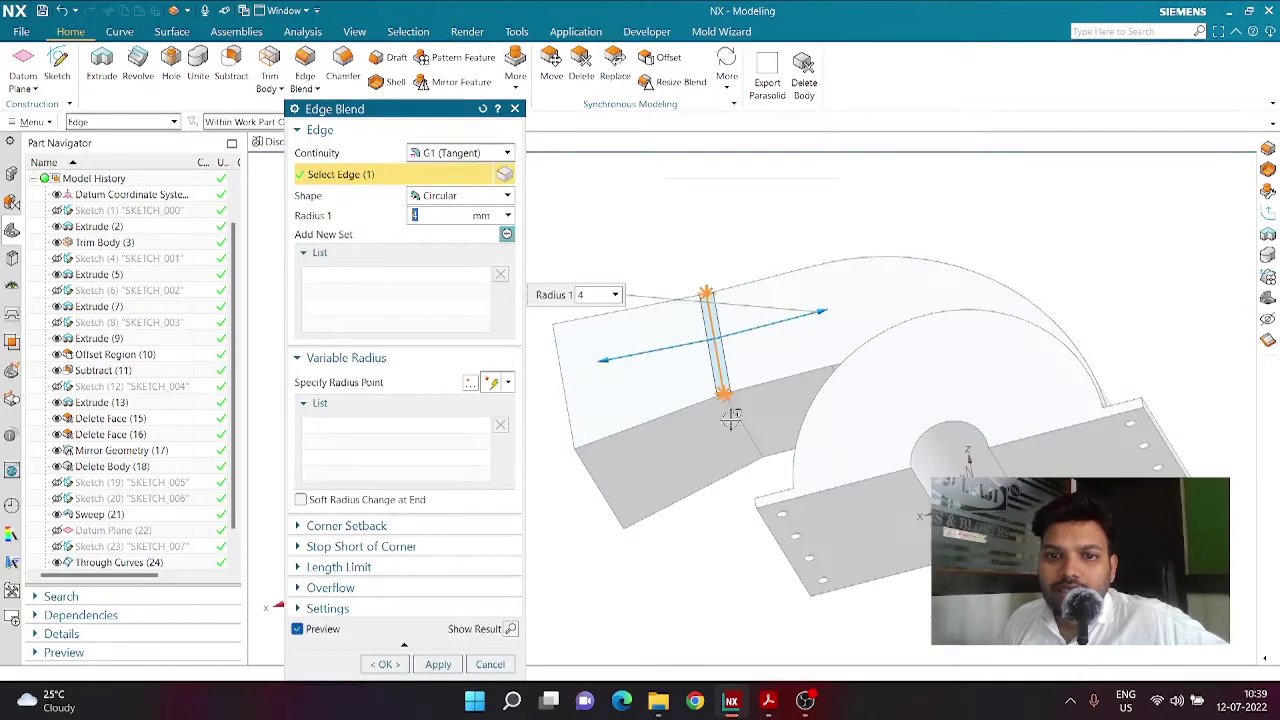
{"action": "left_click", "coordinate": [738, 422]}
{"action": "left_click", "coordinate": [754, 410]}
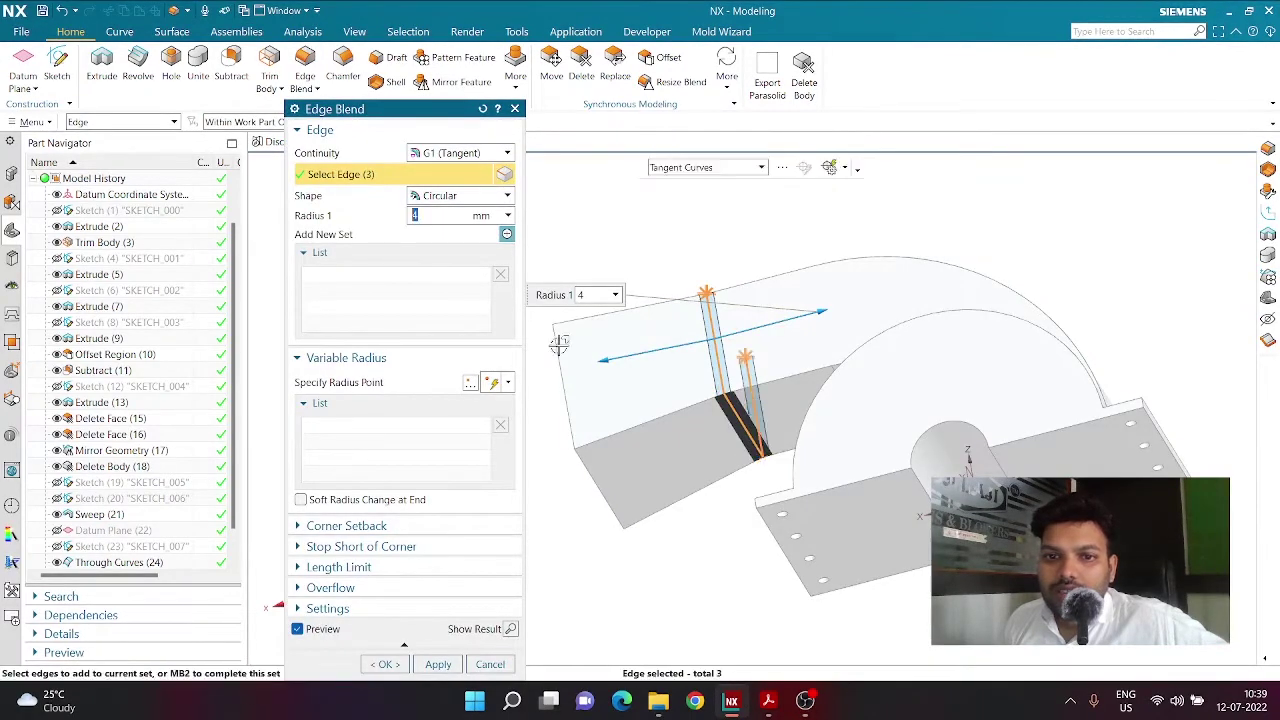
{"action": "left_click", "coordinate": [436, 664]}
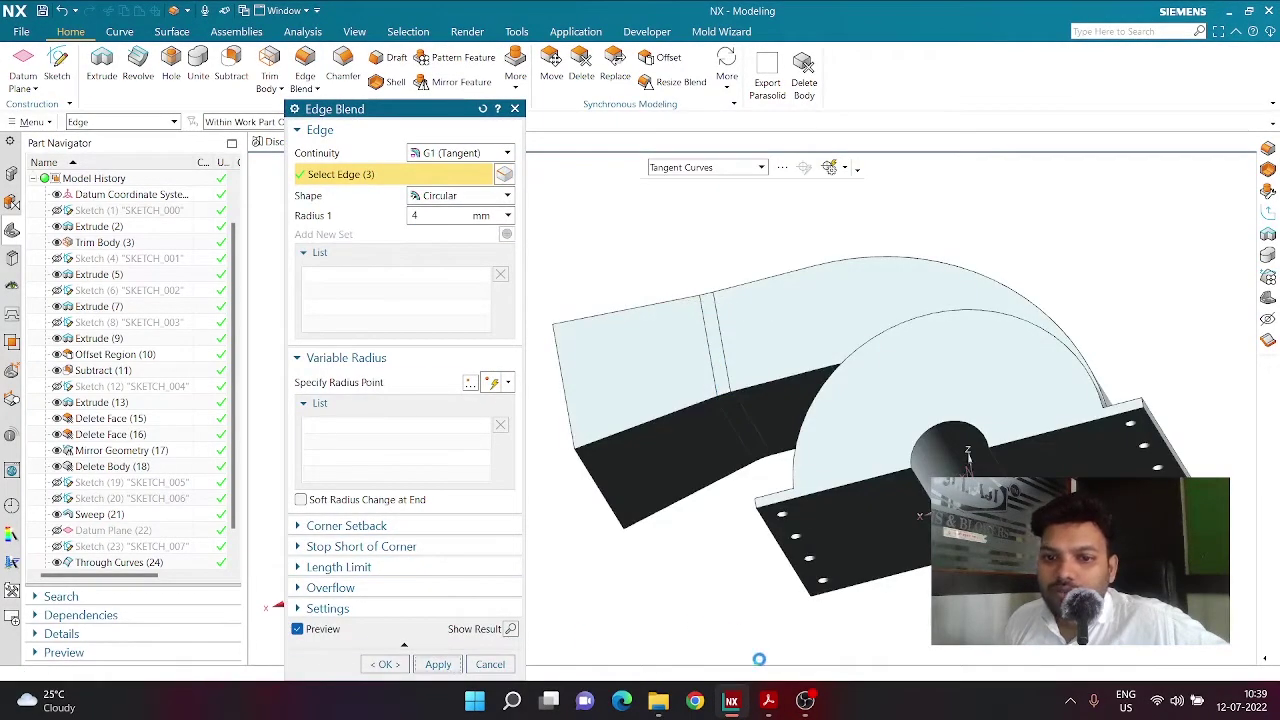
Check the corner radius in the Upper_Housing drawing and blend the four lengthwise edges of the duct and flare with a 1.5 mm radius
{"action": "left_click", "coordinate": [768, 703]}
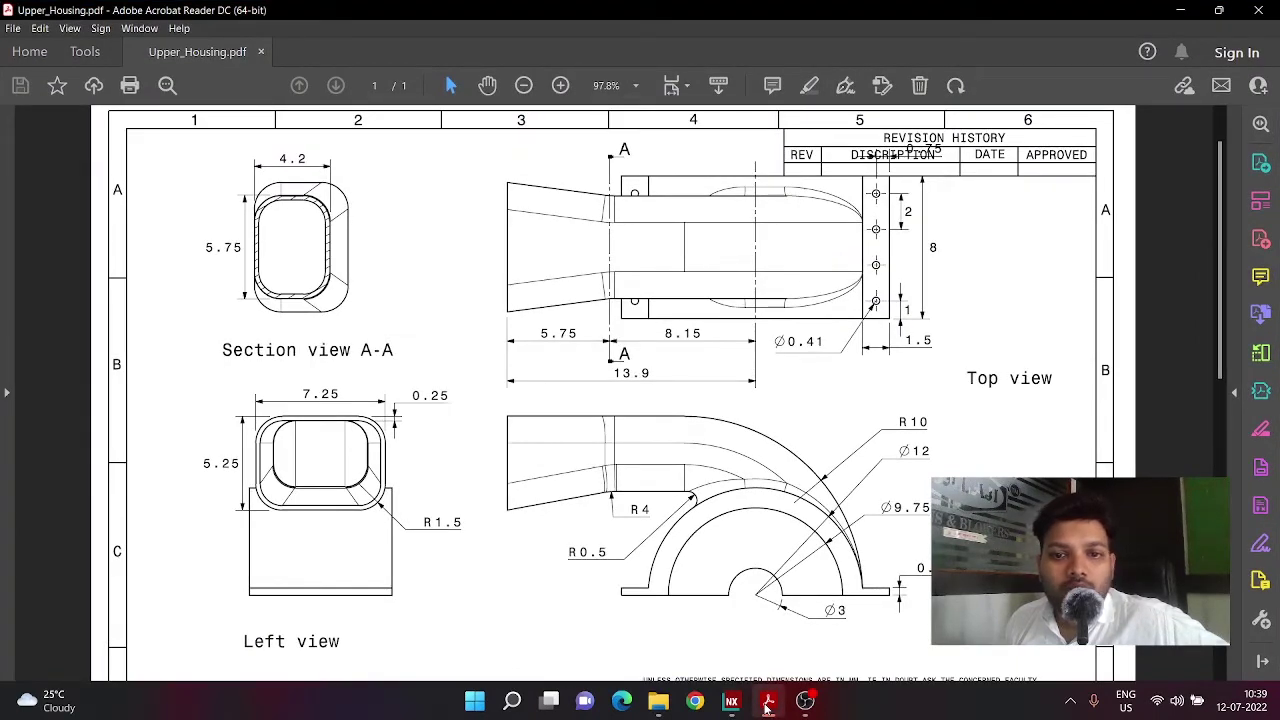
{"action": "left_click", "coordinate": [768, 705]}
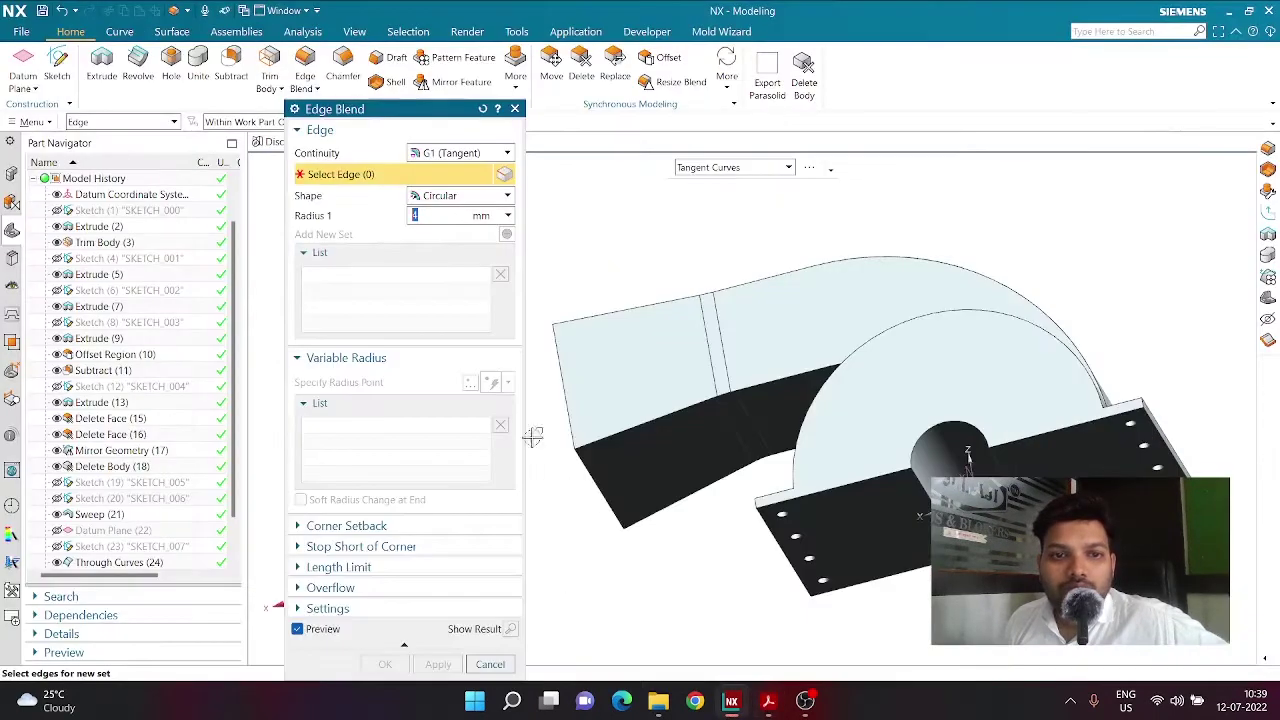
{"action": "type", "text": "1.5"}
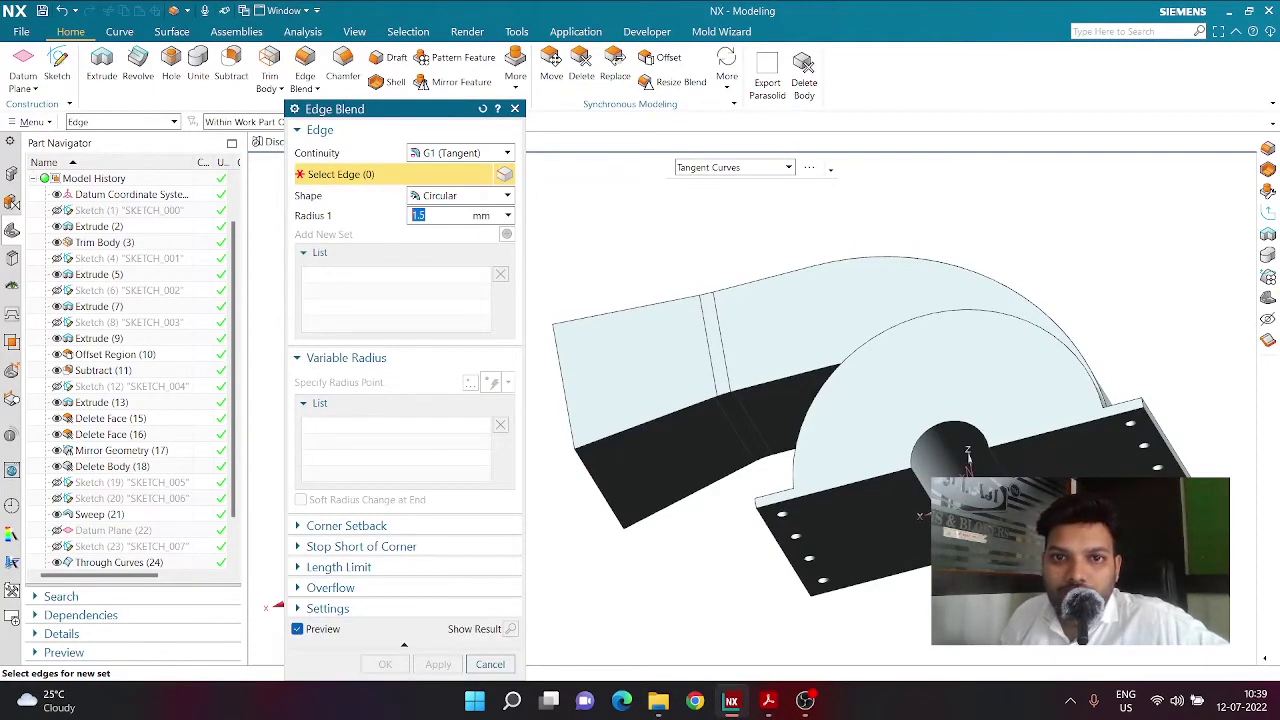
{"action": "left_click", "coordinate": [677, 412]}
{"action": "left_click", "coordinate": [651, 300]}
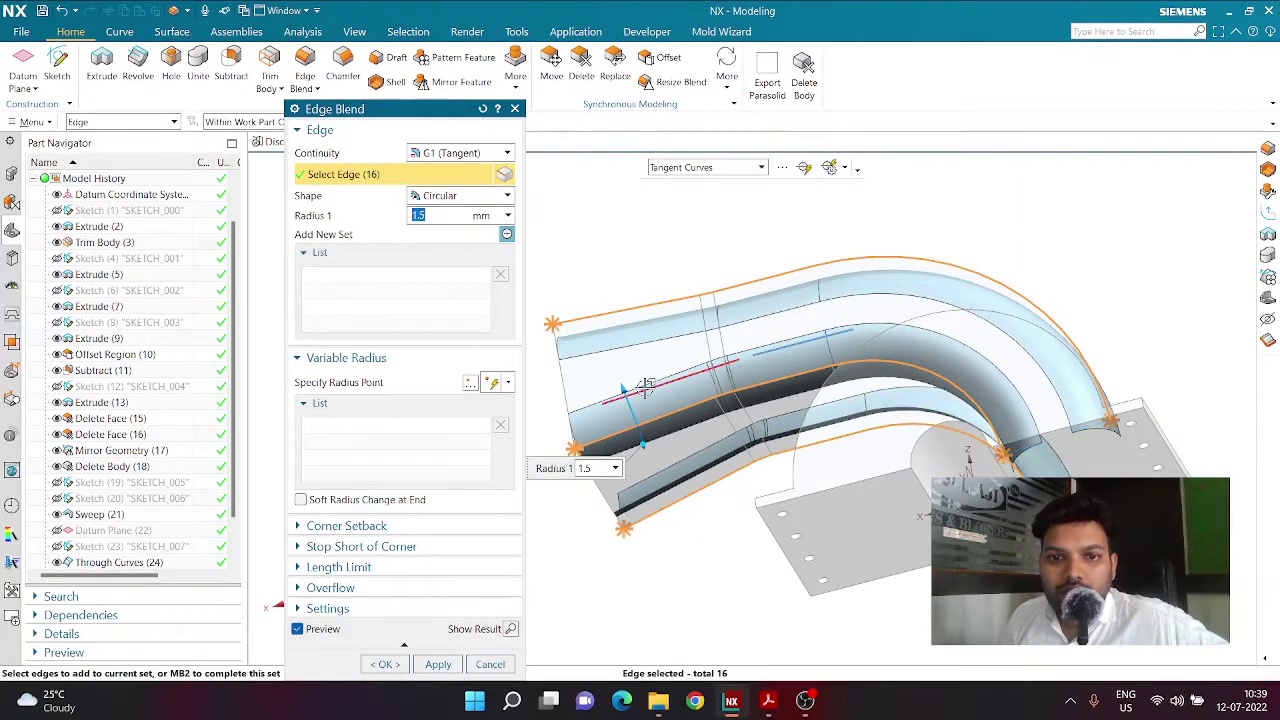
{"action": "left_click", "coordinate": [800, 380]}
{"action": "middle_click_drag", "start_coordinate": [800, 380], "coordinate": [730, 360]}
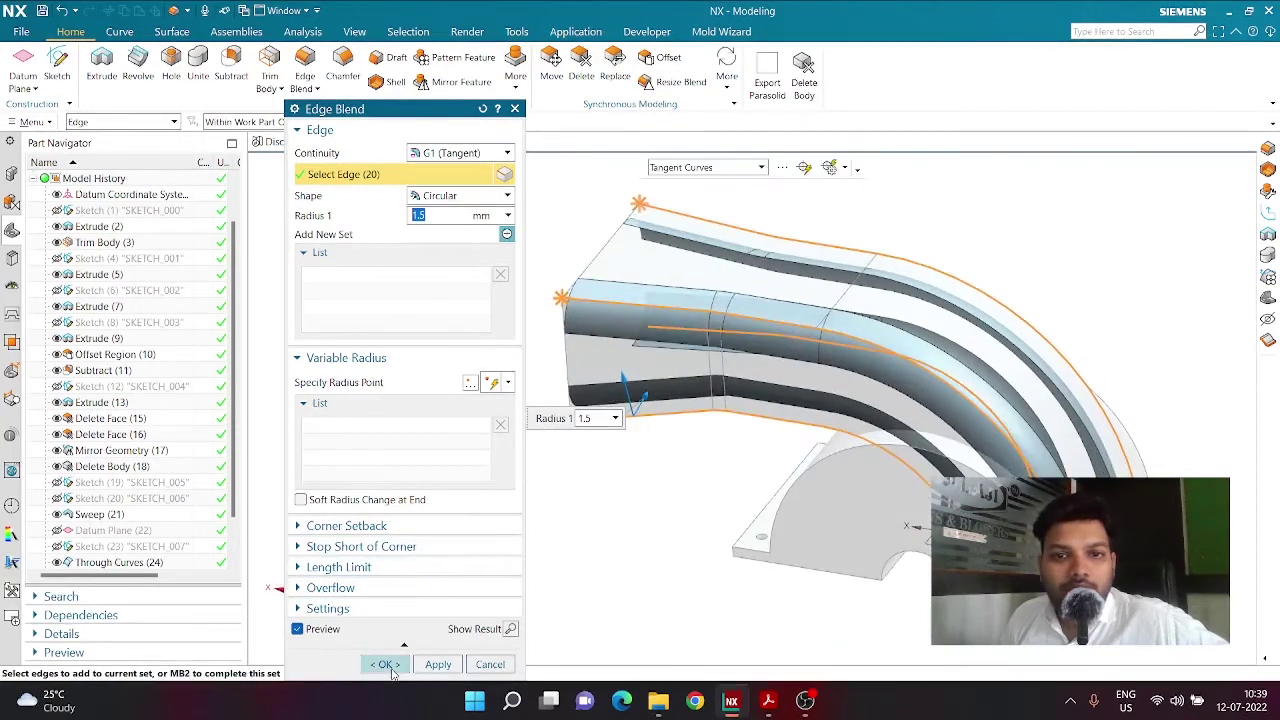
{"action": "left_click", "coordinate": [384, 664]}
Unite the mirrored housing body as target with the blended duct body as tool
{"action": "middle_click_drag", "start_coordinate": [580, 440], "coordinate": [929, 423]}
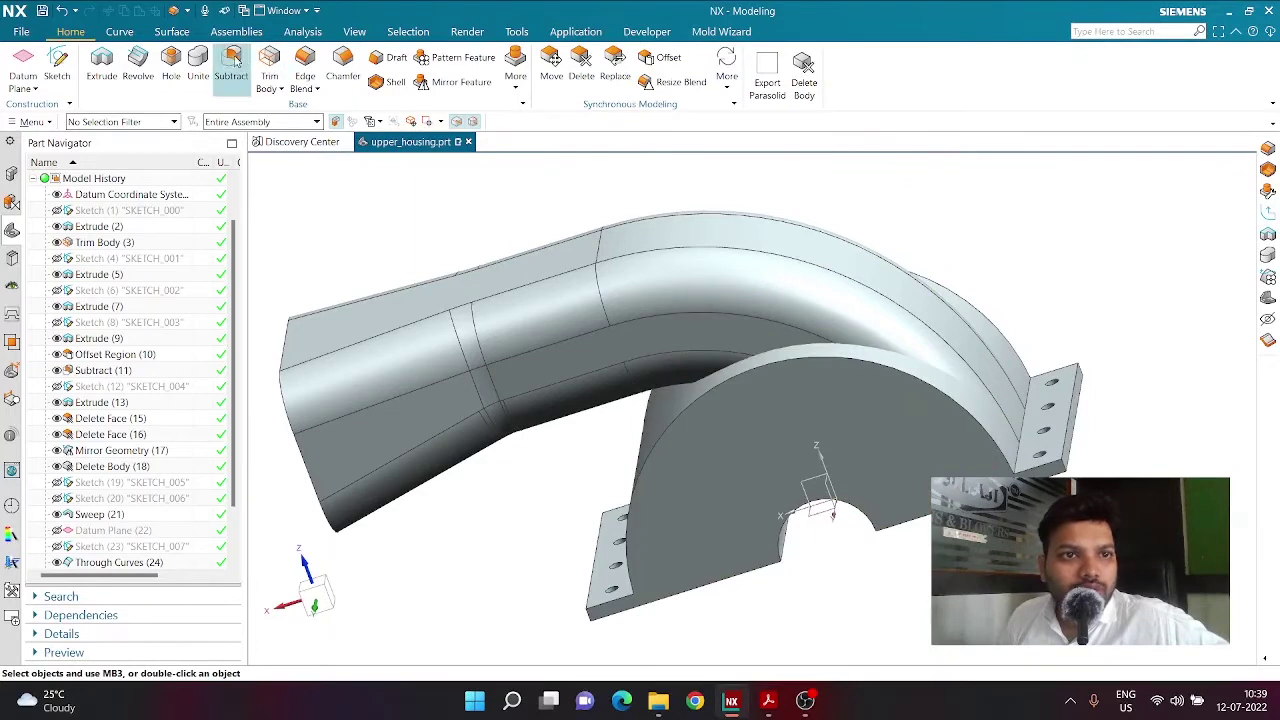
{"action": "left_click", "coordinate": [198, 68]}
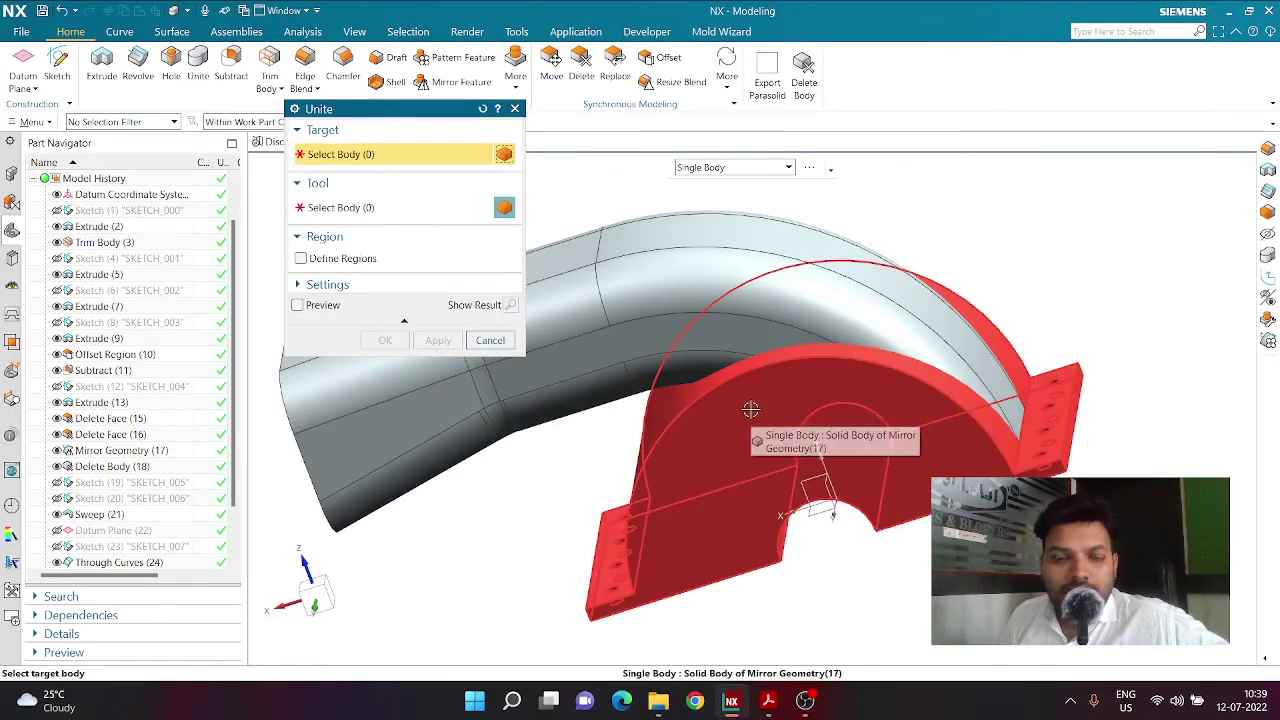
{"action": "left_click", "coordinate": [757, 434]}
{"action": "left_click", "coordinate": [727, 281]}
{"action": "middle_click_drag", "start_coordinate": [829, 586], "coordinate": [850, 400]}
{"action": "left_click", "coordinate": [385, 340]}
Blend the intersection edges between the duct and the housing with a 0.5 mm radius, checking the value in the Upper_Housing drawing
{"action": "middle_click_drag", "start_coordinate": [822, 323], "coordinate": [650, 300]}
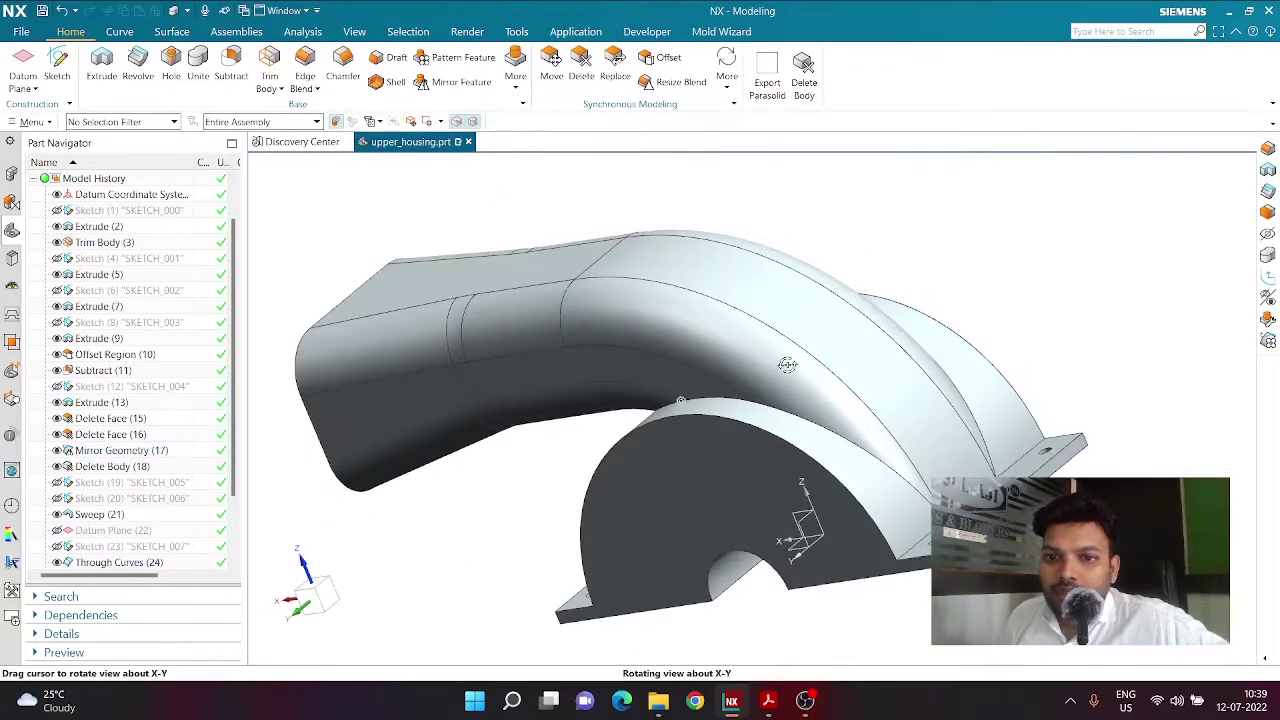
{"action": "left_click", "coordinate": [305, 60]}
{"action": "left_click", "coordinate": [798, 417]}
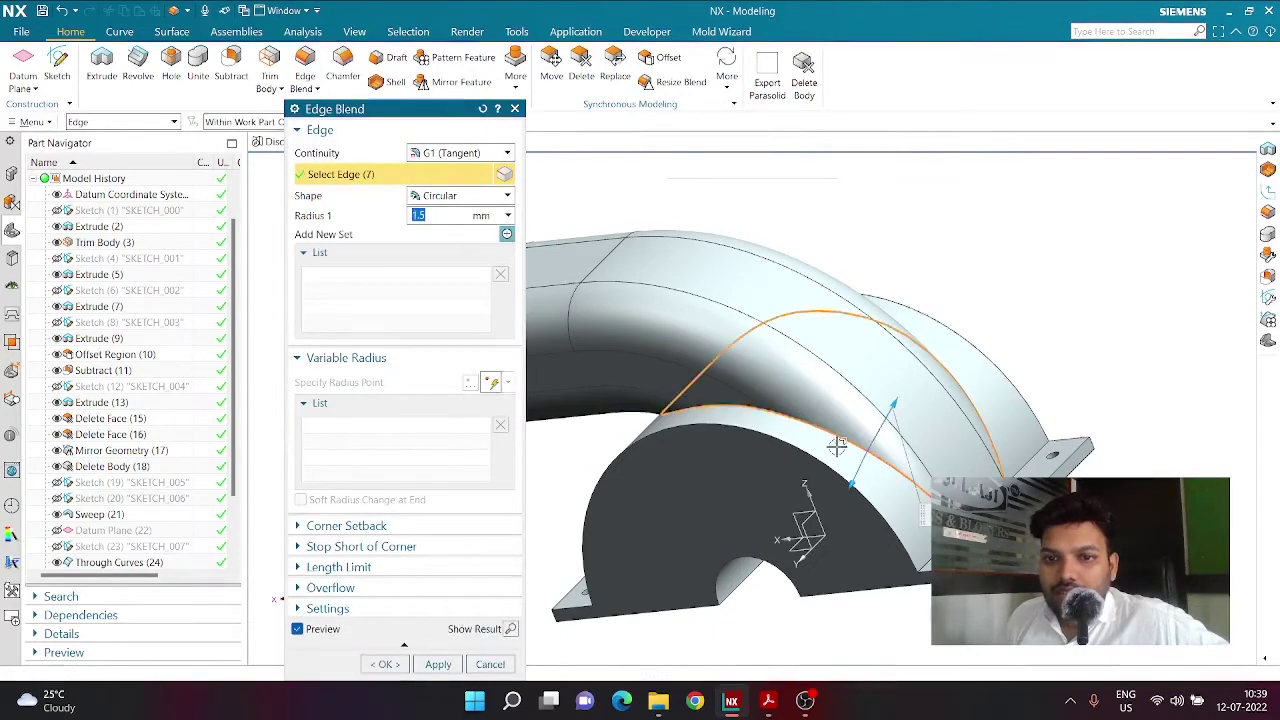
{"action": "left_click", "coordinate": [770, 702]}
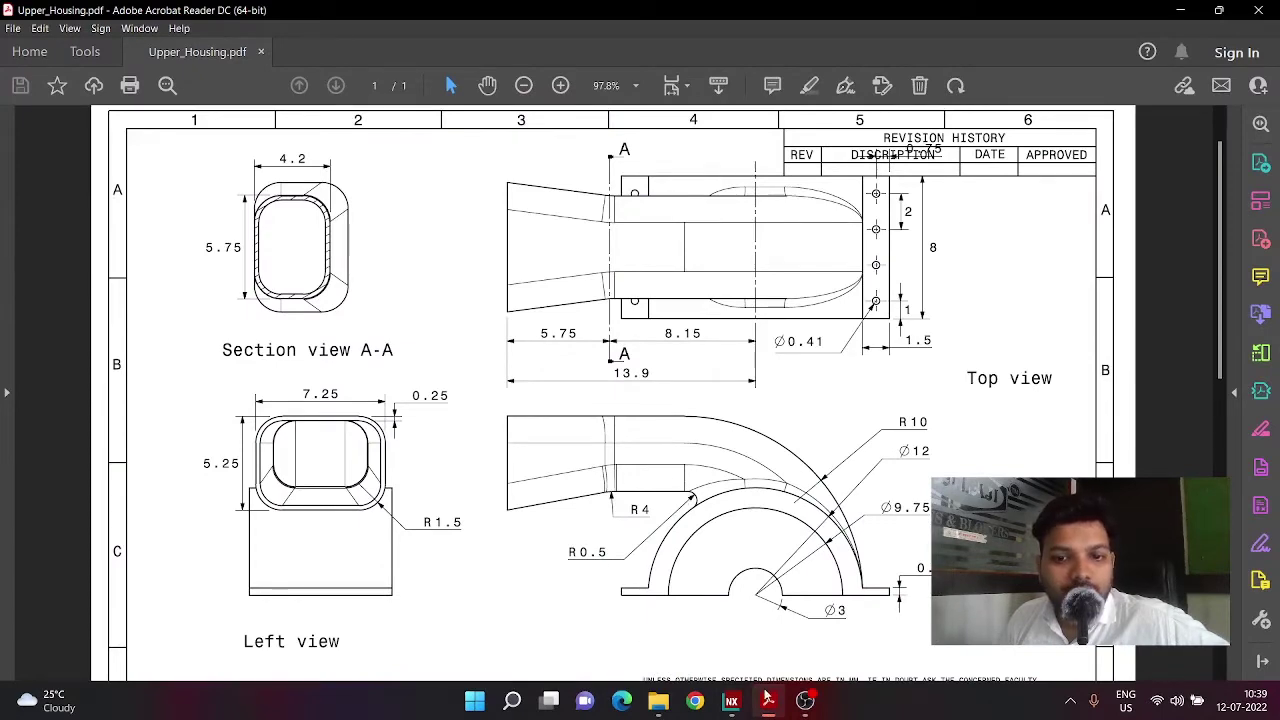
{"action": "left_click", "coordinate": [768, 697]}
{"action": "type", "text": "0.5"}
{"action": "key", "text": "Return"}
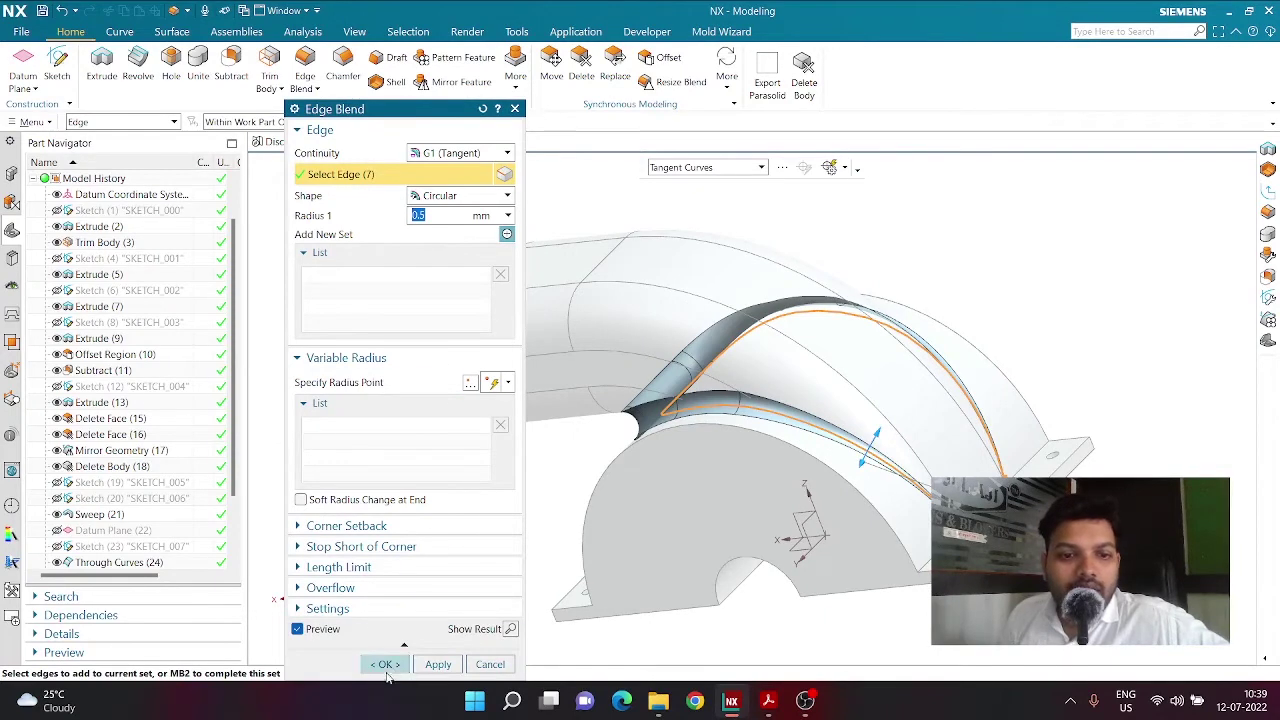
{"action": "left_click", "coordinate": [386, 665]}
Check the wall thickness in the Upper_Housing drawing's left view and set up an open Shell with a thickness of 0.25 mm
{"action": "middle_click_drag", "start_coordinate": [520, 614], "coordinate": [697, 352]}
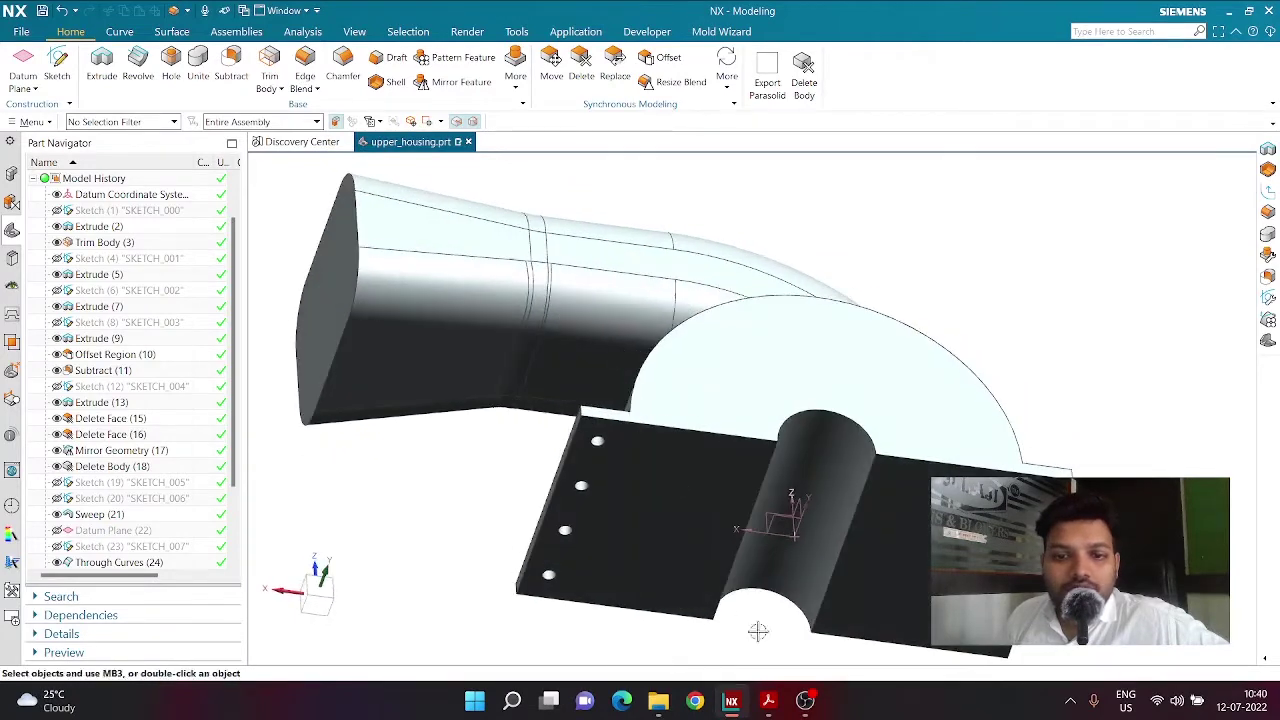
{"action": "left_click", "coordinate": [769, 703]}
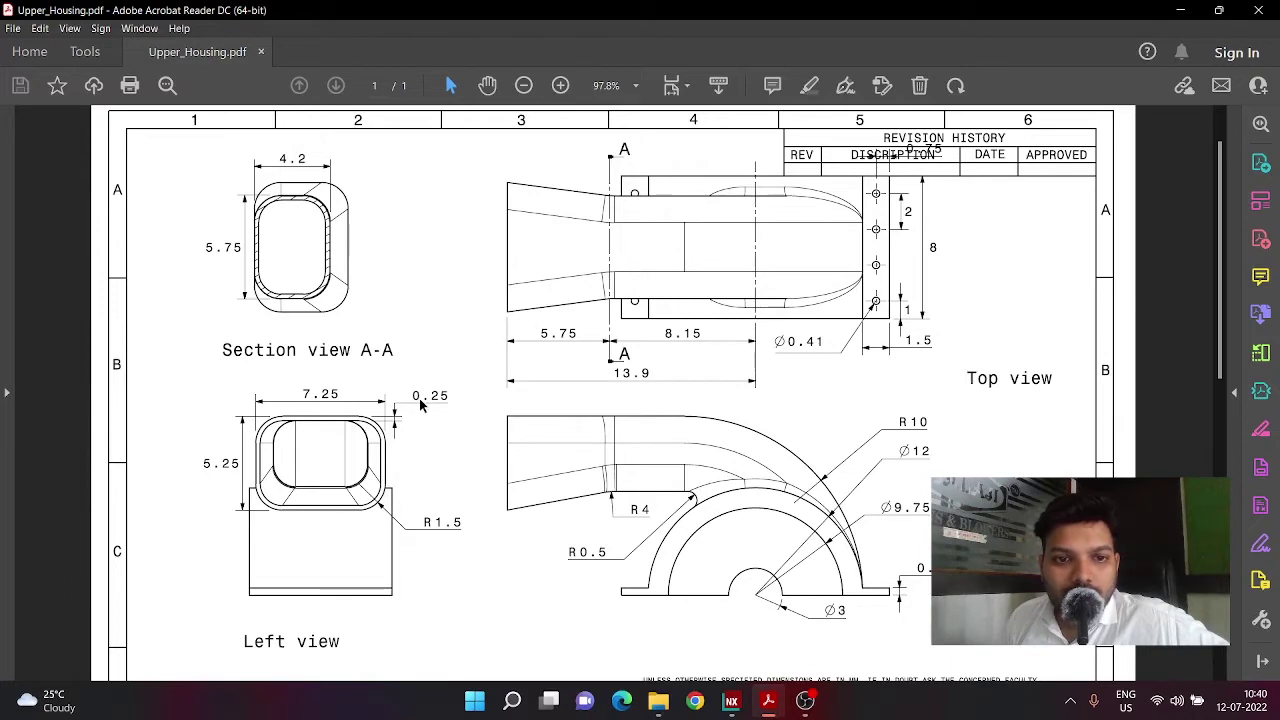
{"action": "left_click", "coordinate": [769, 703]}
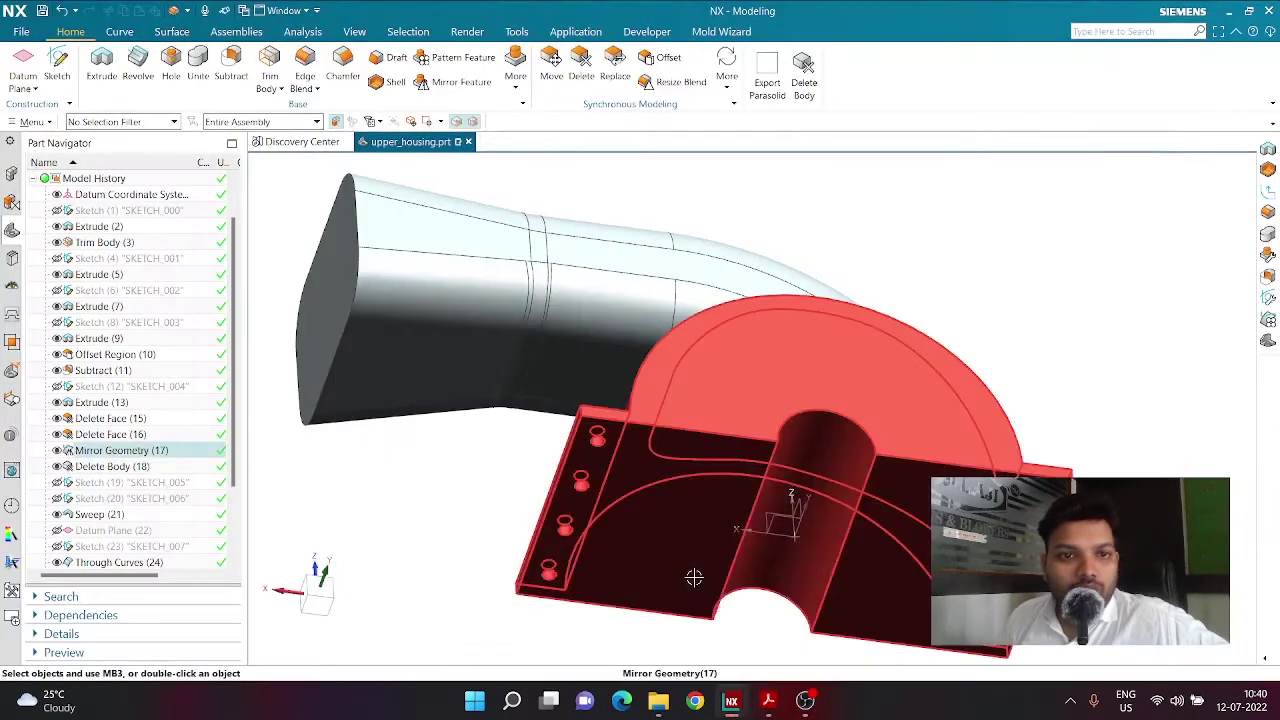
{"action": "left_click", "coordinate": [386, 82]}
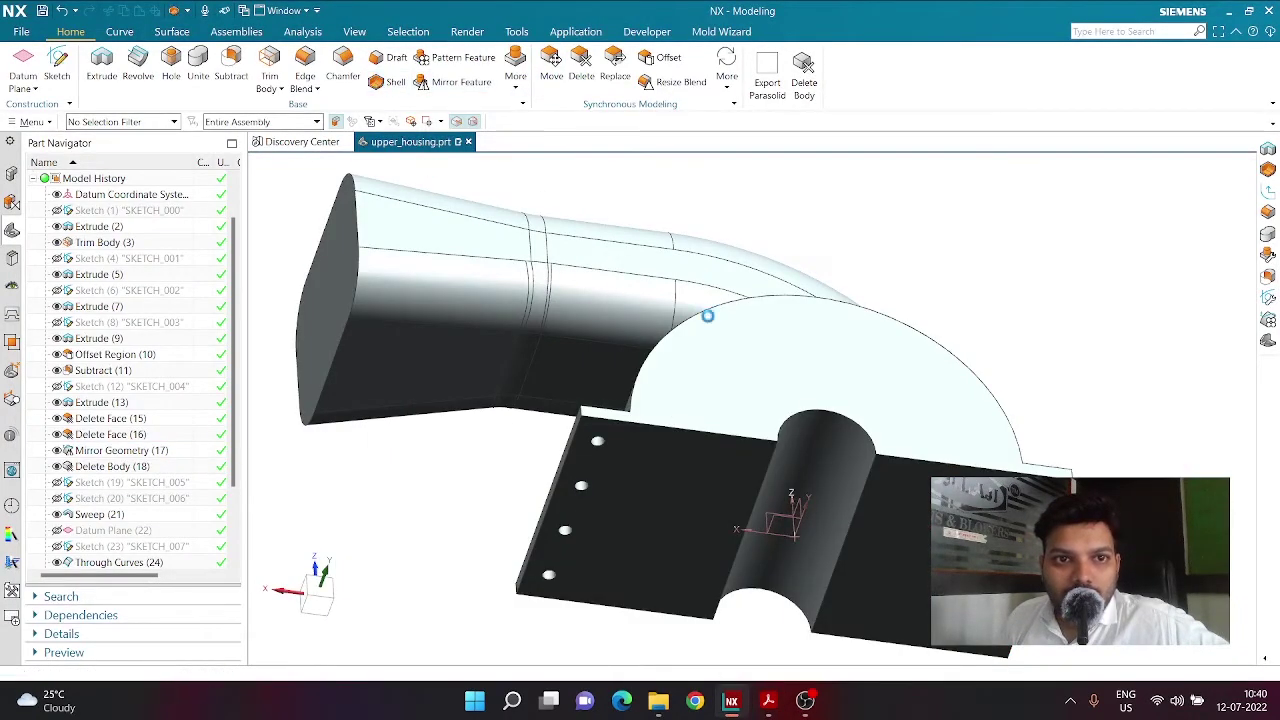
{"action": "scroll", "coordinate": [1043, 311], "scroll_direction": "down", "scroll_amount": 3}
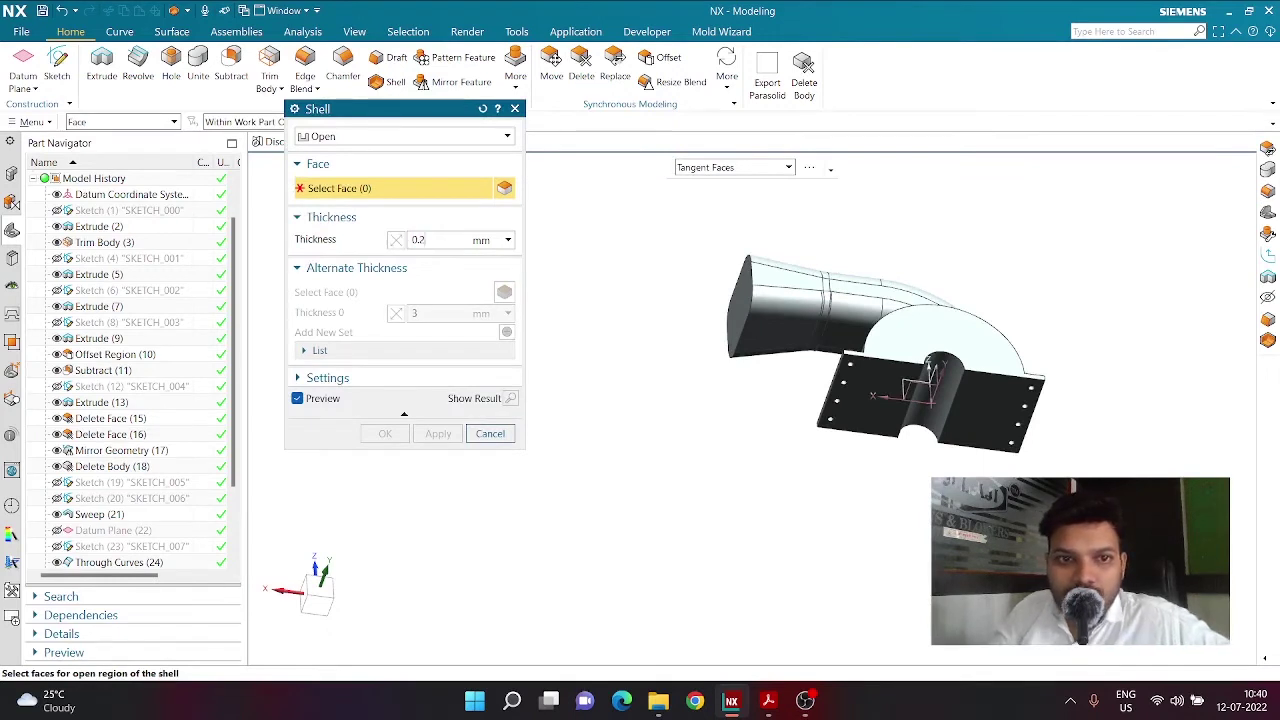
{"action": "scroll", "coordinate": [735, 300], "scroll_direction": "up", "scroll_amount": 2}
Shell the housing open at the duct's outlet face, the two flat base faces and the half-round bore face
{"action": "left_click", "coordinate": [731, 309]}
{"action": "middle_click_drag", "start_coordinate": [731, 309], "coordinate": [887, 421]}
{"action": "left_click", "coordinate": [887, 421]}
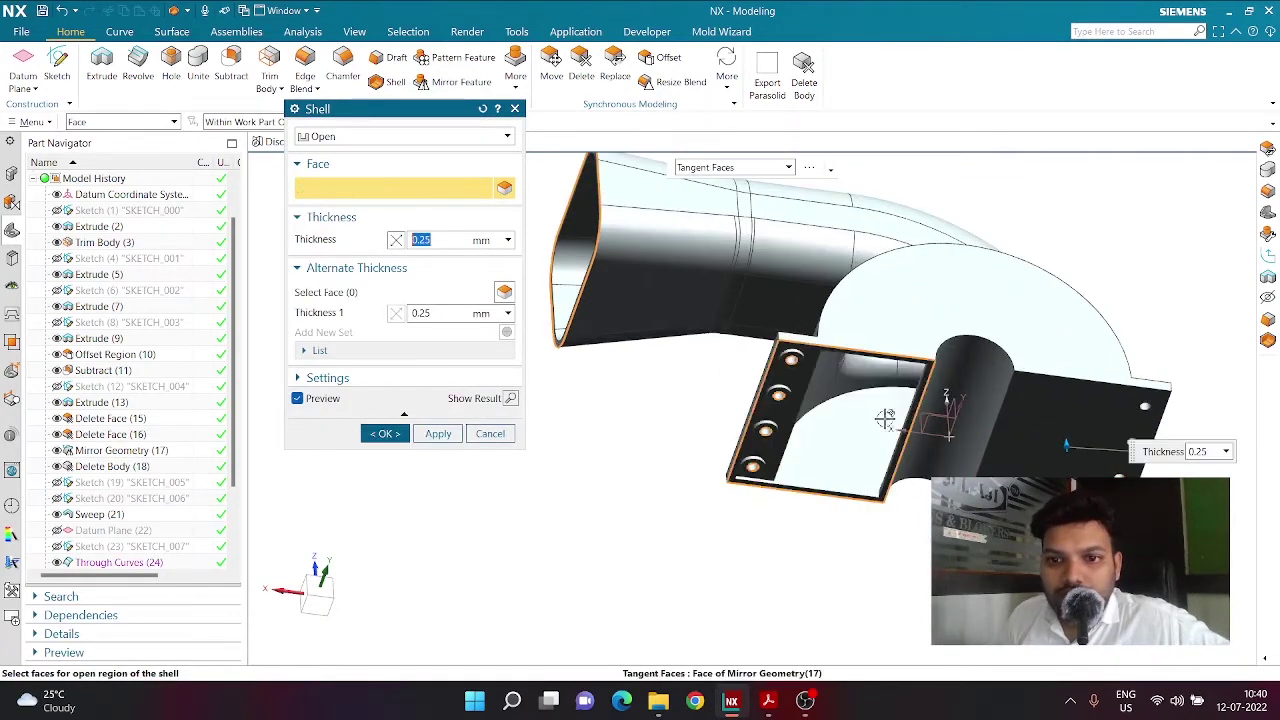
{"action": "left_click", "coordinate": [960, 380]}
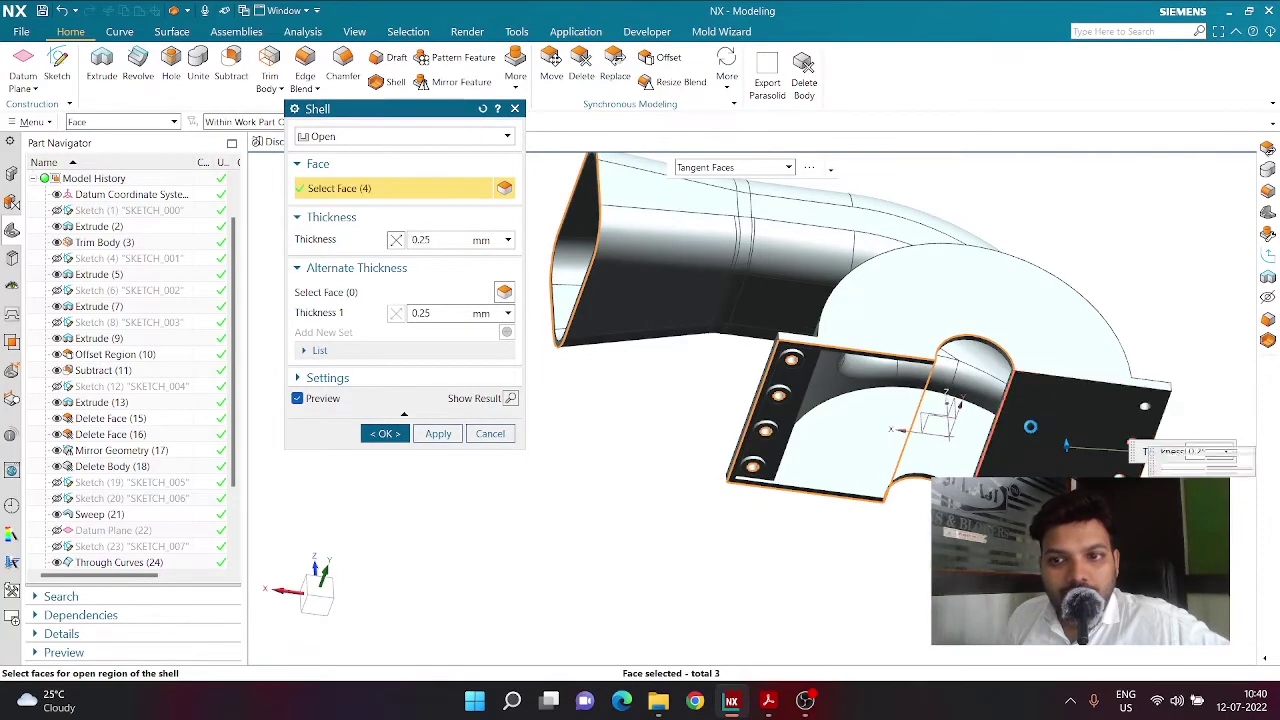
{"action": "left_click", "coordinate": [1029, 429]}
{"action": "scroll", "coordinate": [985, 470], "scroll_direction": "up", "scroll_amount": 2}
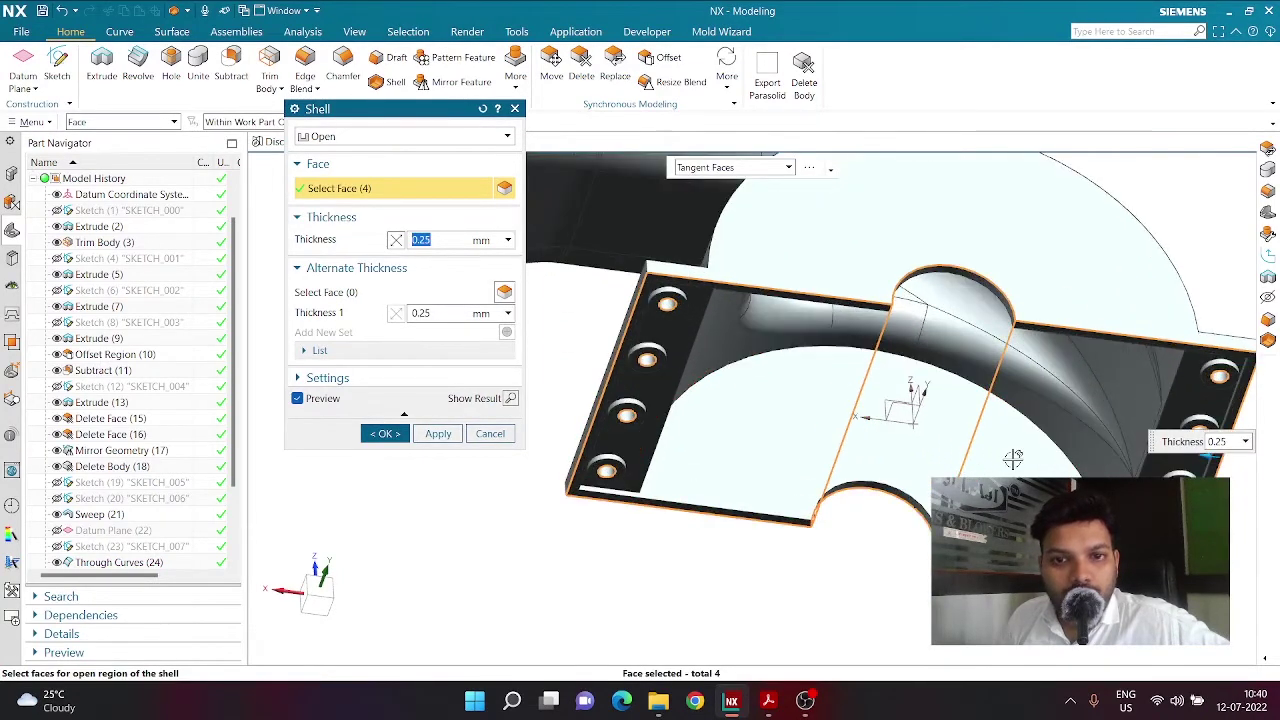
{"action": "scroll", "coordinate": [660, 402], "scroll_direction": "up", "scroll_amount": 1}
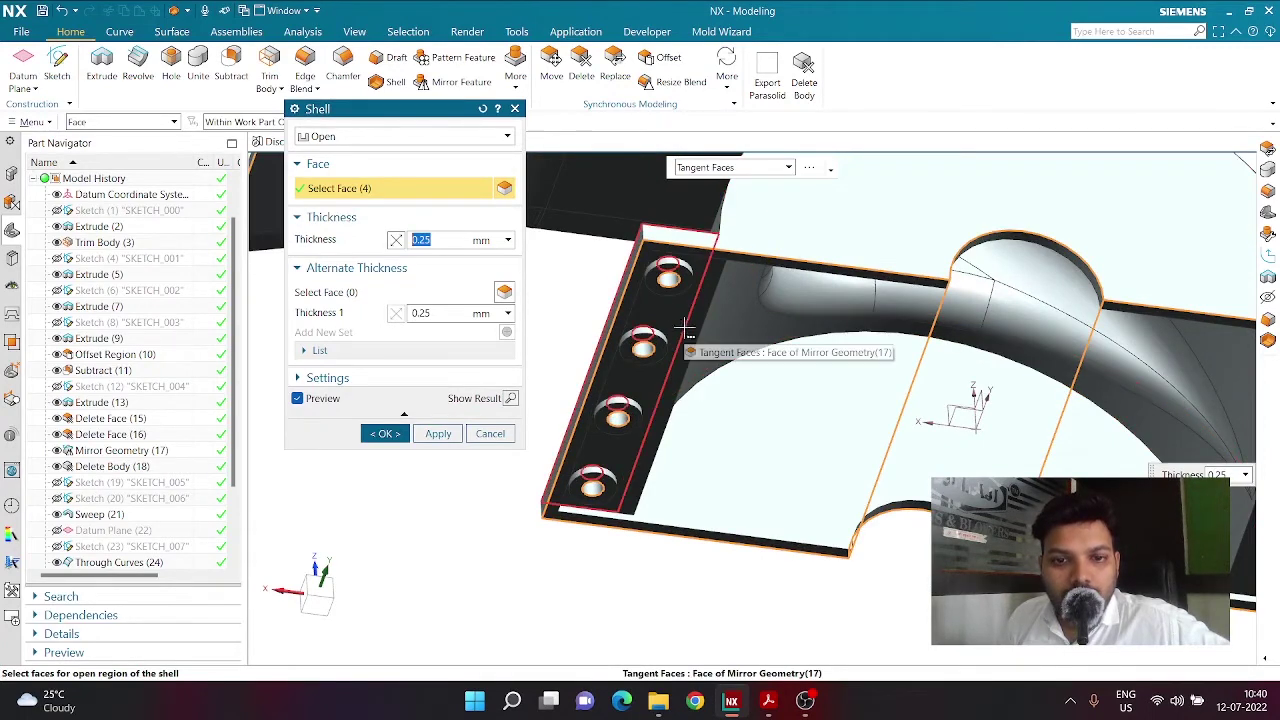
{"action": "left_click", "coordinate": [385, 433]}
Examine the shelled housing's interior and the underside of its flange around the bolt holes
{"action": "middle_click_drag", "start_coordinate": [530, 372], "coordinate": [506, 326]}
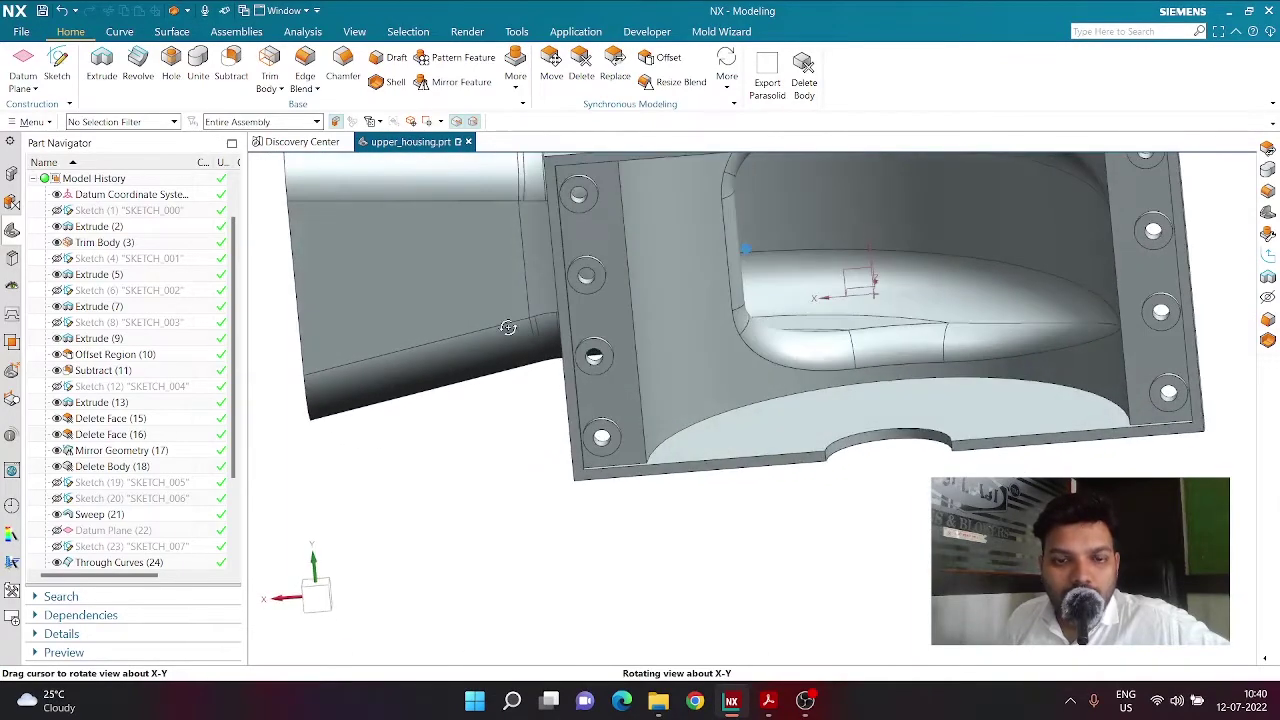
{"action": "scroll", "coordinate": [590, 510], "scroll_direction": "down", "scroll_amount": 3}
{"action": "middle_click_drag", "start_coordinate": [609, 503], "coordinate": [578, 538]}
{"action": "scroll", "coordinate": [530, 350], "scroll_direction": "up", "scroll_amount": 6}
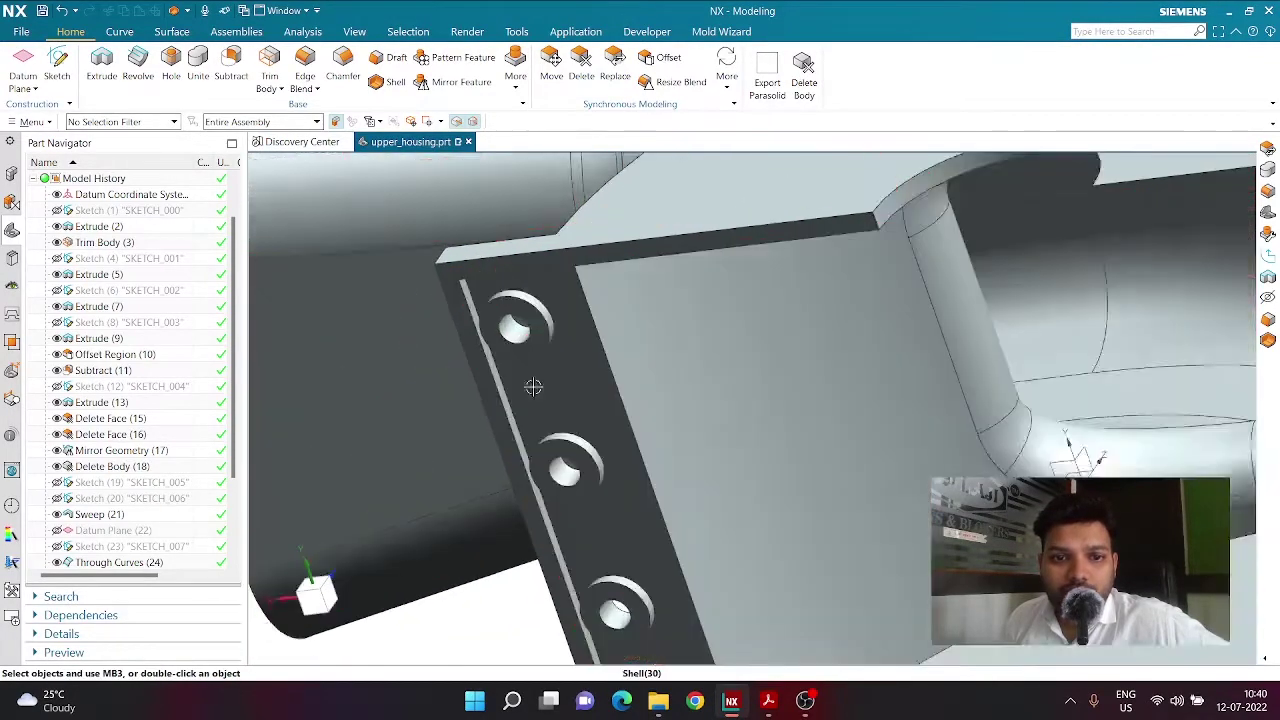
{"action": "scroll", "coordinate": [530, 420], "scroll_direction": "down", "scroll_amount": 5}
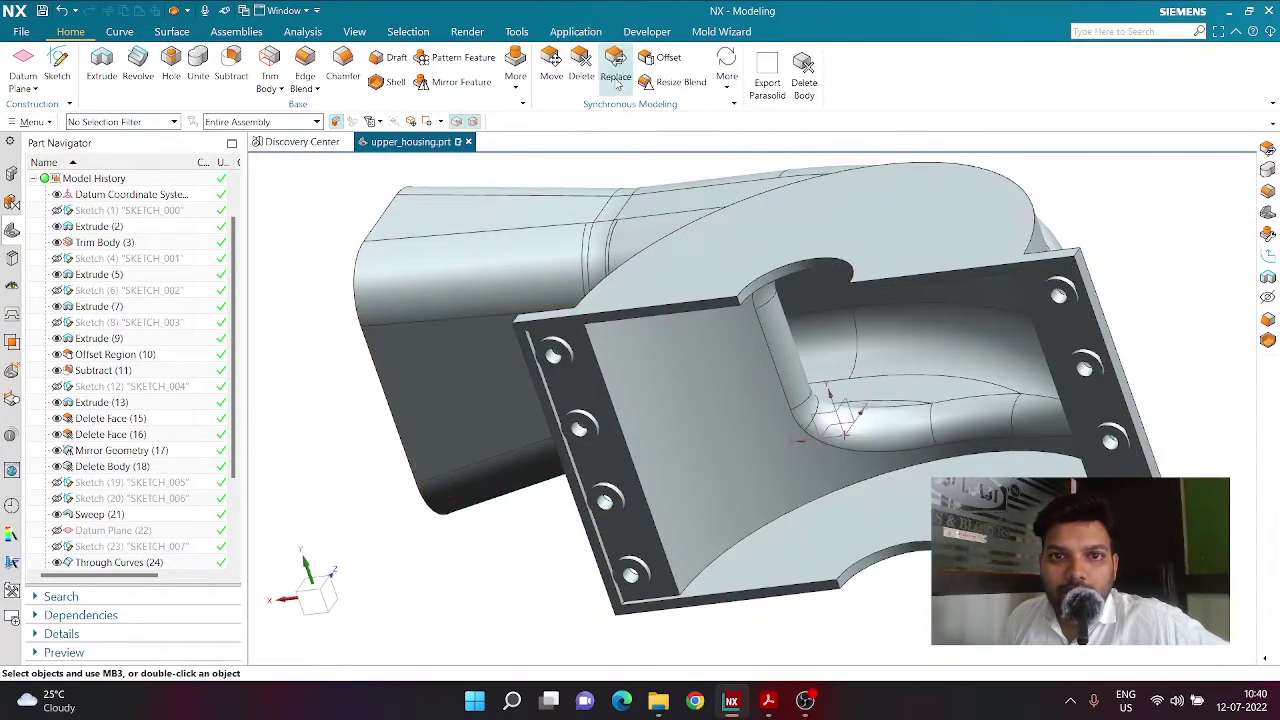
Replace the two recessed flange underside faces around the bolt holes with the housing's outer rim face at zero offset
{"action": "left_click", "coordinate": [615, 66]}
{"action": "left_click", "coordinate": [577, 388]}
{"action": "left_click", "coordinate": [1164, 327]}
{"action": "middle_click_drag", "start_coordinate": [1164, 327], "coordinate": [915, 322]}
{"action": "middle_click", "coordinate": [915, 322]}
{"action": "scroll", "coordinate": [880, 380], "scroll_direction": "up", "scroll_amount": 3}
{"action": "left_click", "coordinate": [820, 460]}
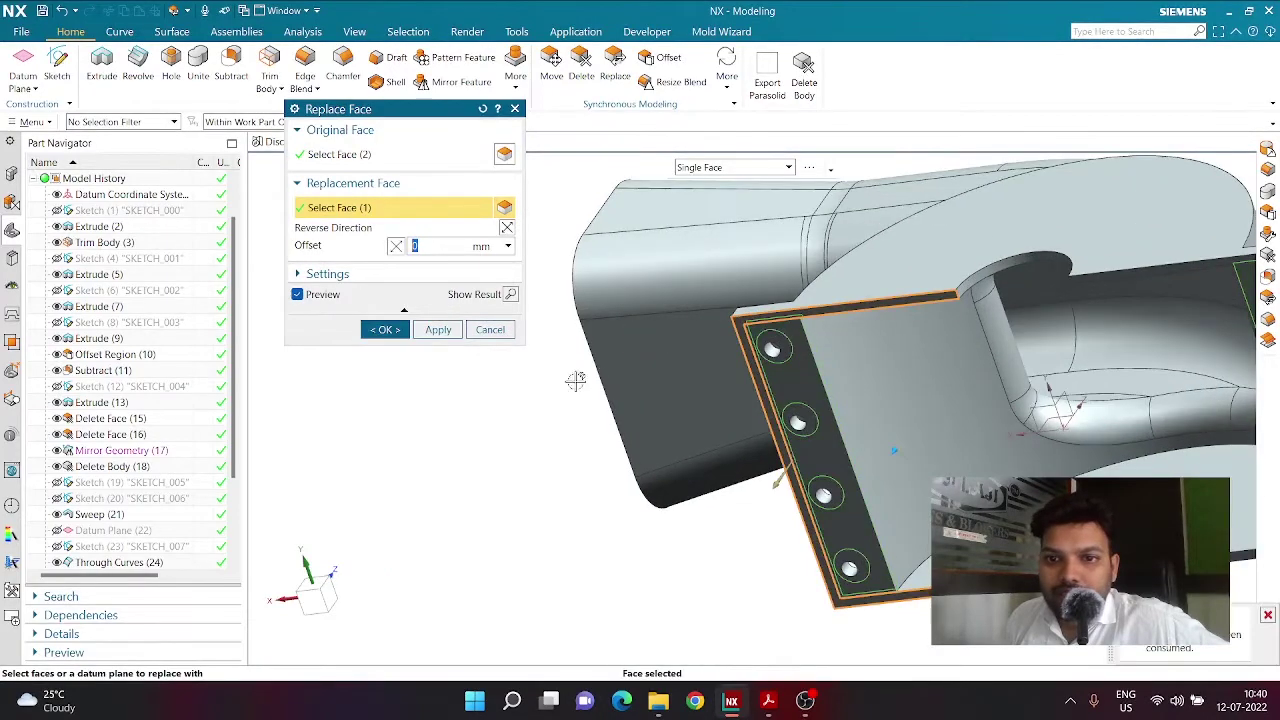
{"action": "left_click", "coordinate": [385, 329]}
{"action": "mouse_move", "coordinate": [543, 409]}
{"action": "middle_mouse_down"}
{"action": "mouse_move", "coordinate": [570, 462]}
{"action": "mouse_move", "coordinate": [563, 402]}
{"action": "middle_mouse_up"}
{"action": "scroll", "coordinate": [563, 400], "scroll_direction": "down", "scroll_amount": 5}
{"action": "scroll", "coordinate": [893, 388], "scroll_direction": "up", "scroll_amount": 3}
{"action": "middle_click_drag", "start_coordinate": [893, 388], "coordinate": [830, 580]}
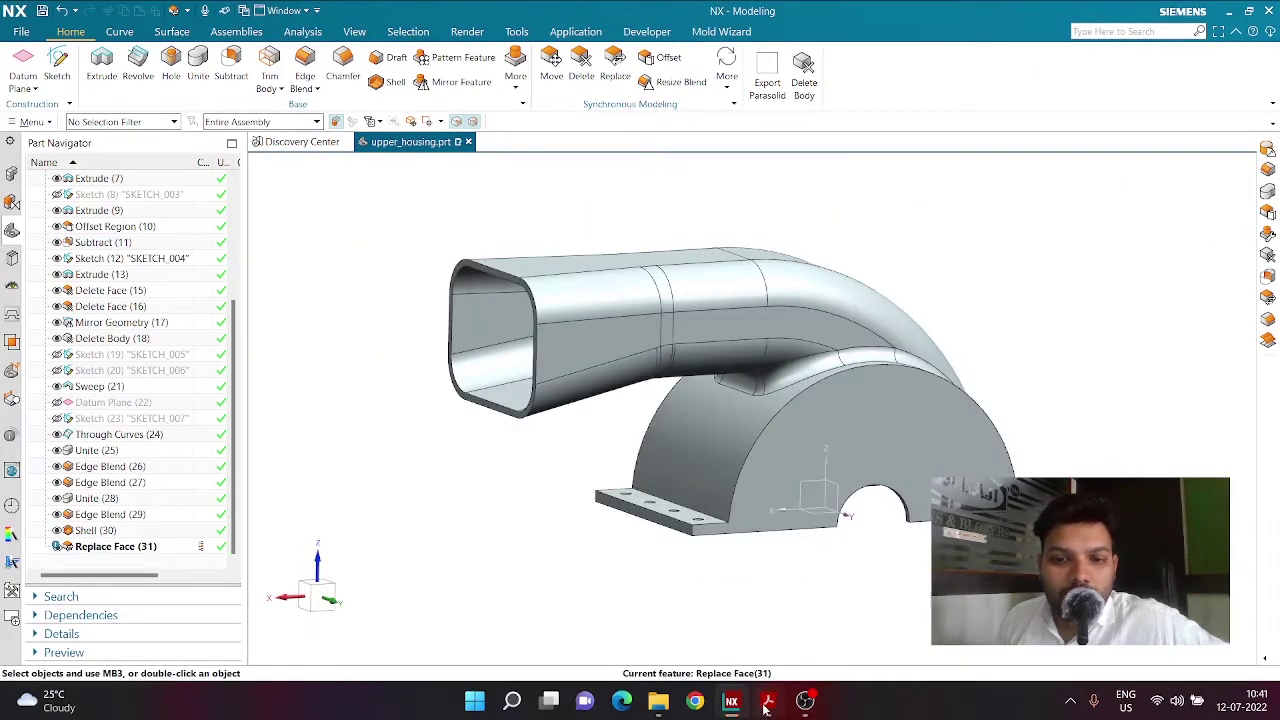
Check the bore sizes in the Upper_Housing drawing and set one side wall's half-round opening to 9.75 mm diameter with Radial Dimension
{"action": "left_click", "coordinate": [767, 703]}
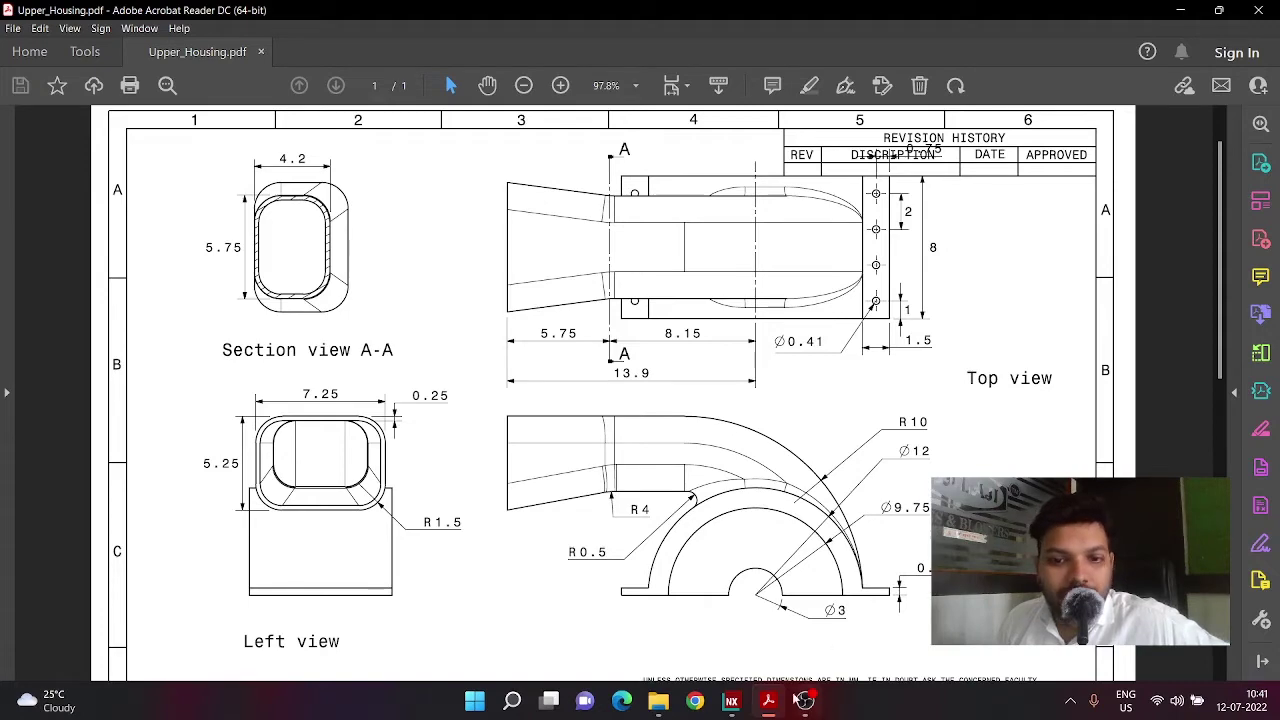
{"action": "left_click", "coordinate": [731, 701]}
{"action": "middle_click_drag", "start_coordinate": [680, 440], "coordinate": [709, 517]}
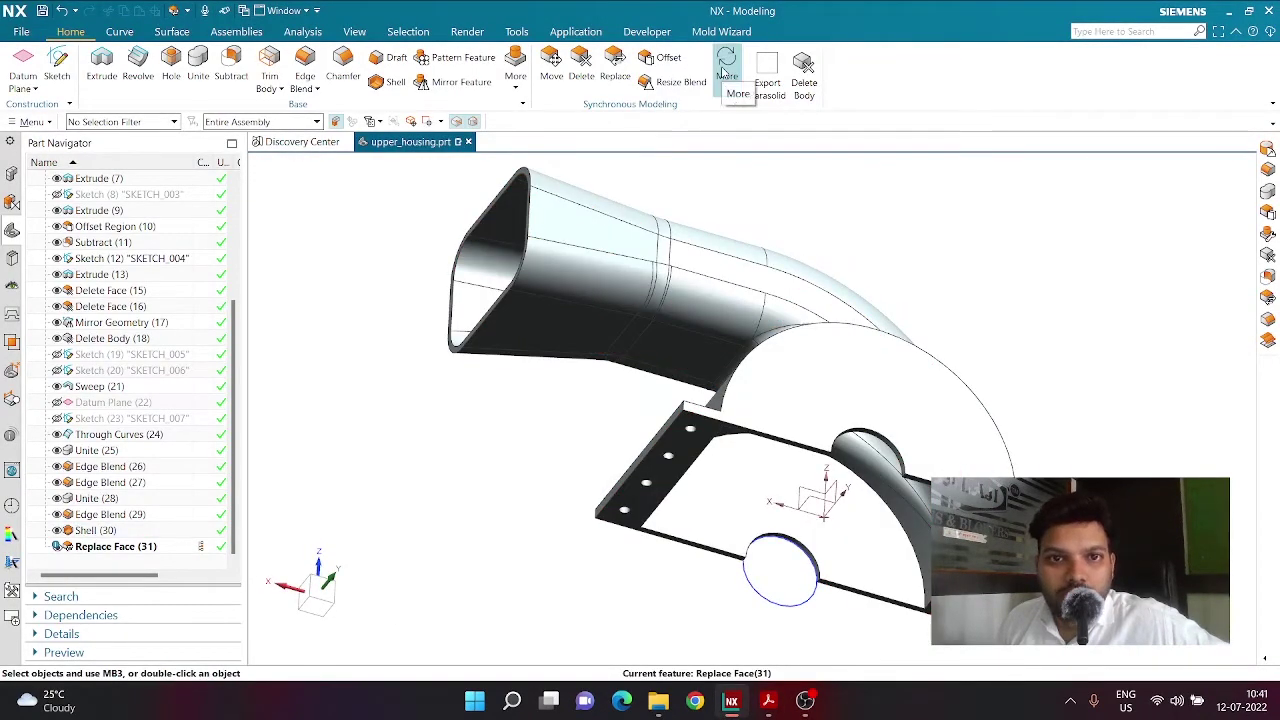
{"action": "left_click", "coordinate": [727, 68]}
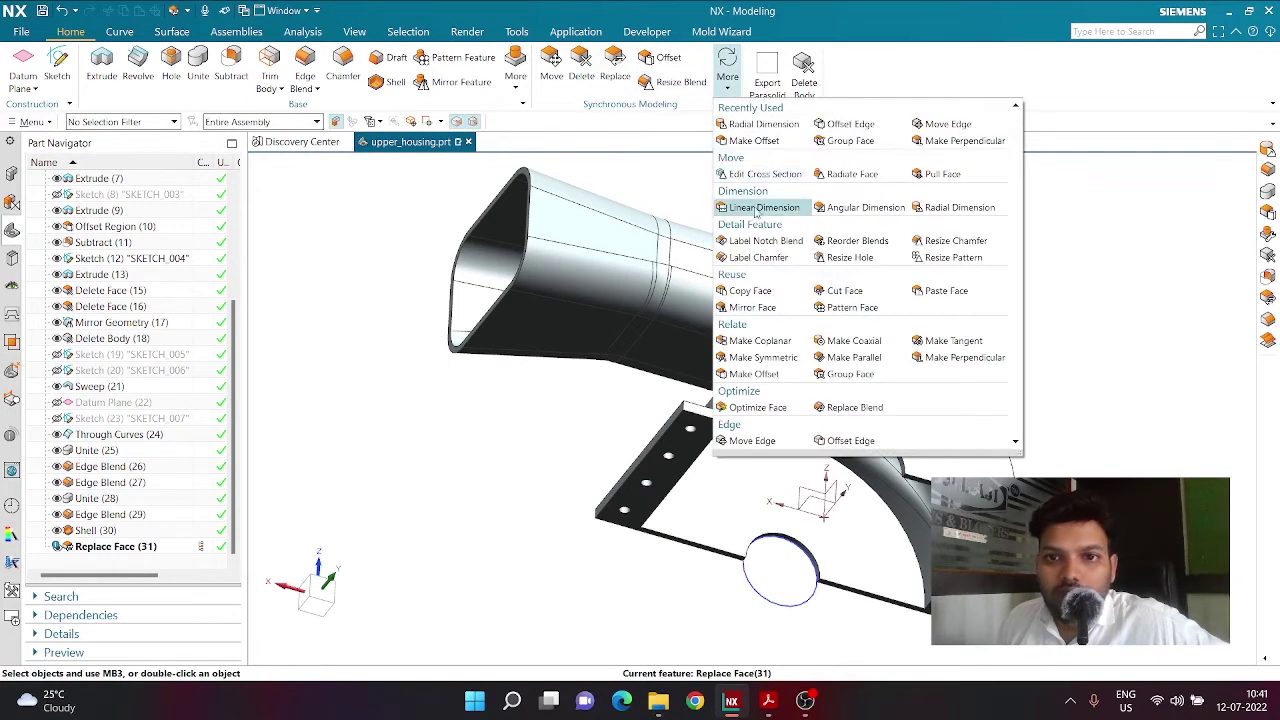
{"action": "left_click", "coordinate": [940, 208]}
{"action": "scroll", "coordinate": [870, 422], "scroll_direction": "up", "scroll_amount": 3}
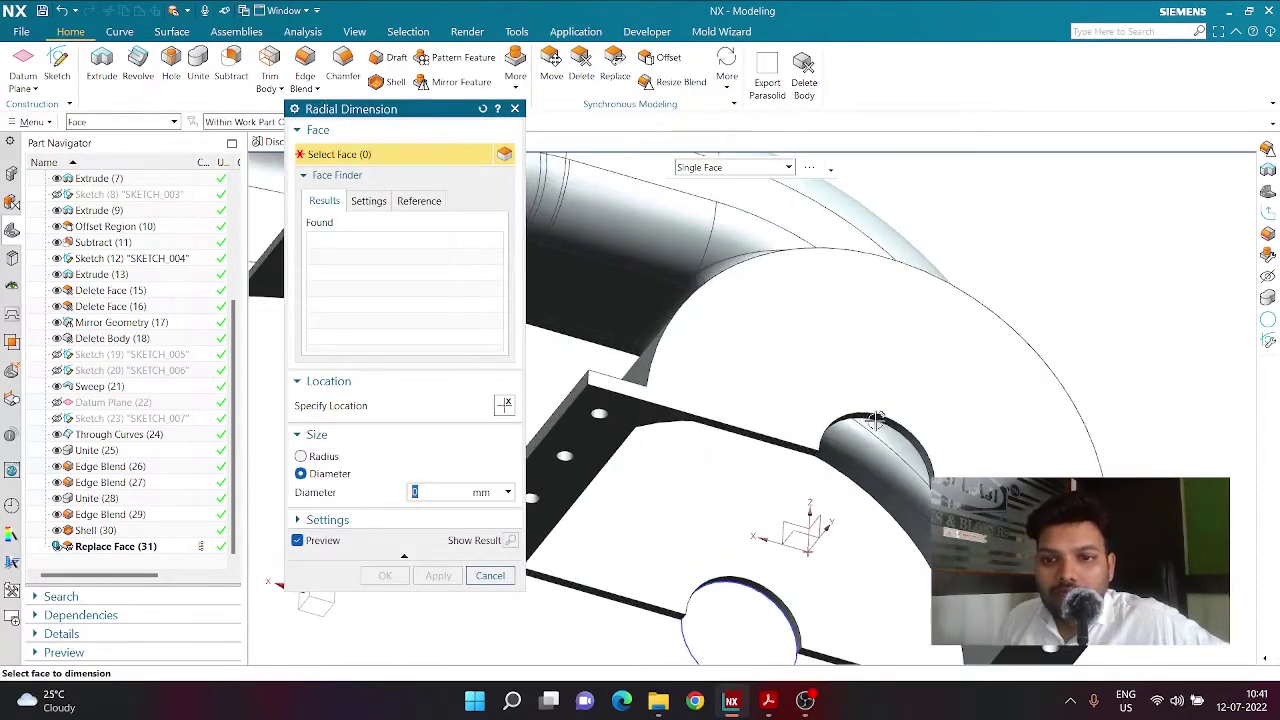
{"action": "left_click", "coordinate": [872, 420]}
{"action": "scroll", "coordinate": [895, 510], "scroll_direction": "down", "scroll_amount": 2}
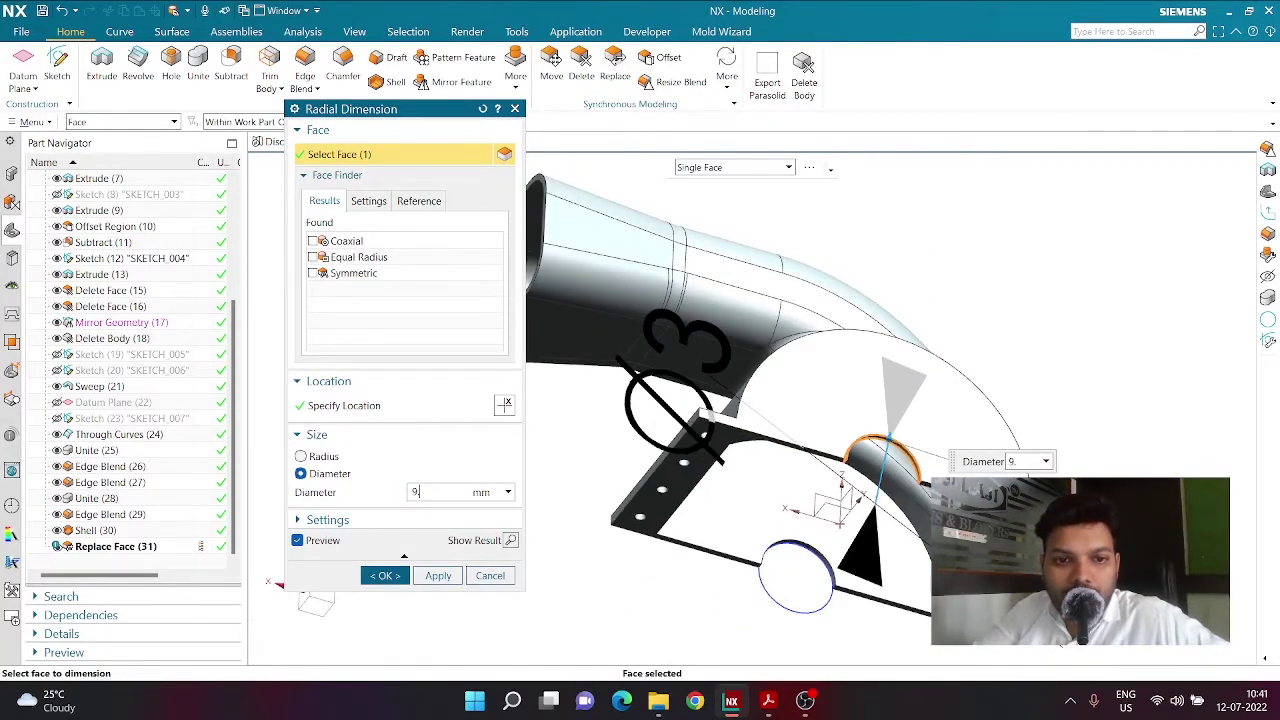
{"action": "type", "text": "5"}
{"action": "key", "text": "Return"}
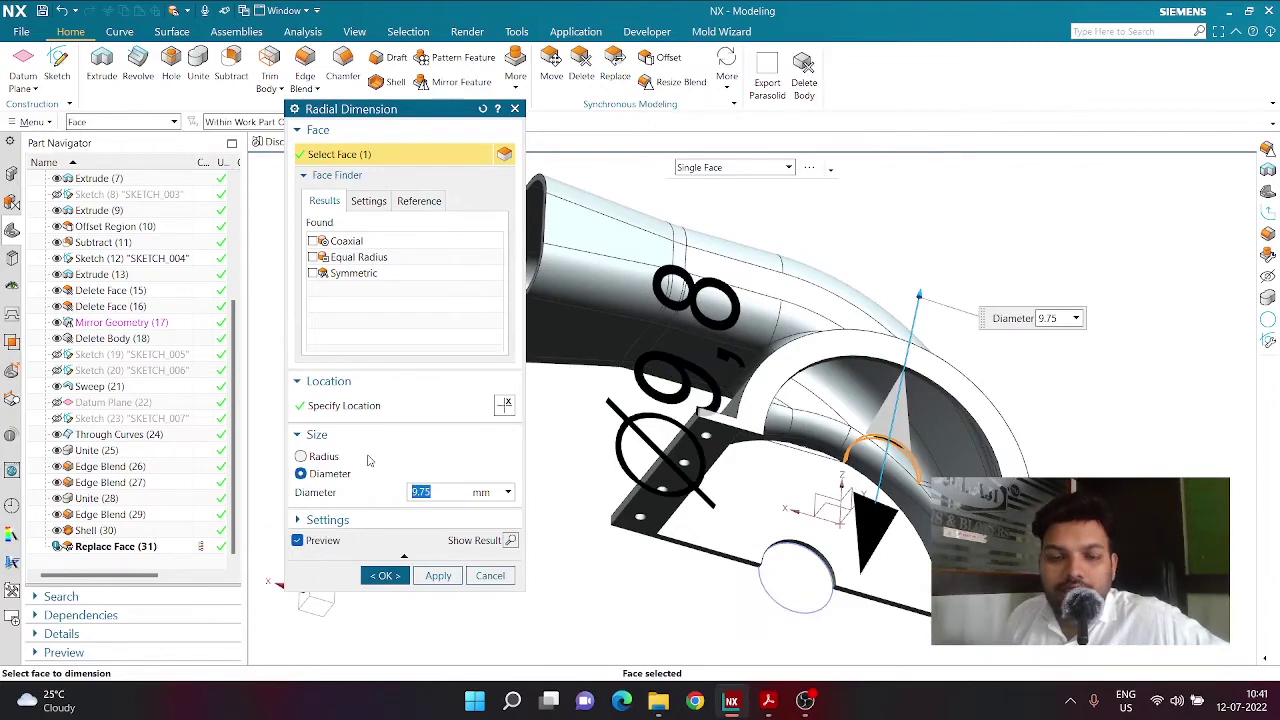
{"action": "left_click", "coordinate": [385, 575]}
Hide the circle sketch SKETCH_004 near the housing's base and view the finished part from the outlet side
{"action": "middle_click_drag", "start_coordinate": [403, 574], "coordinate": [469, 531]}
{"action": "left_click", "coordinate": [849, 510]}
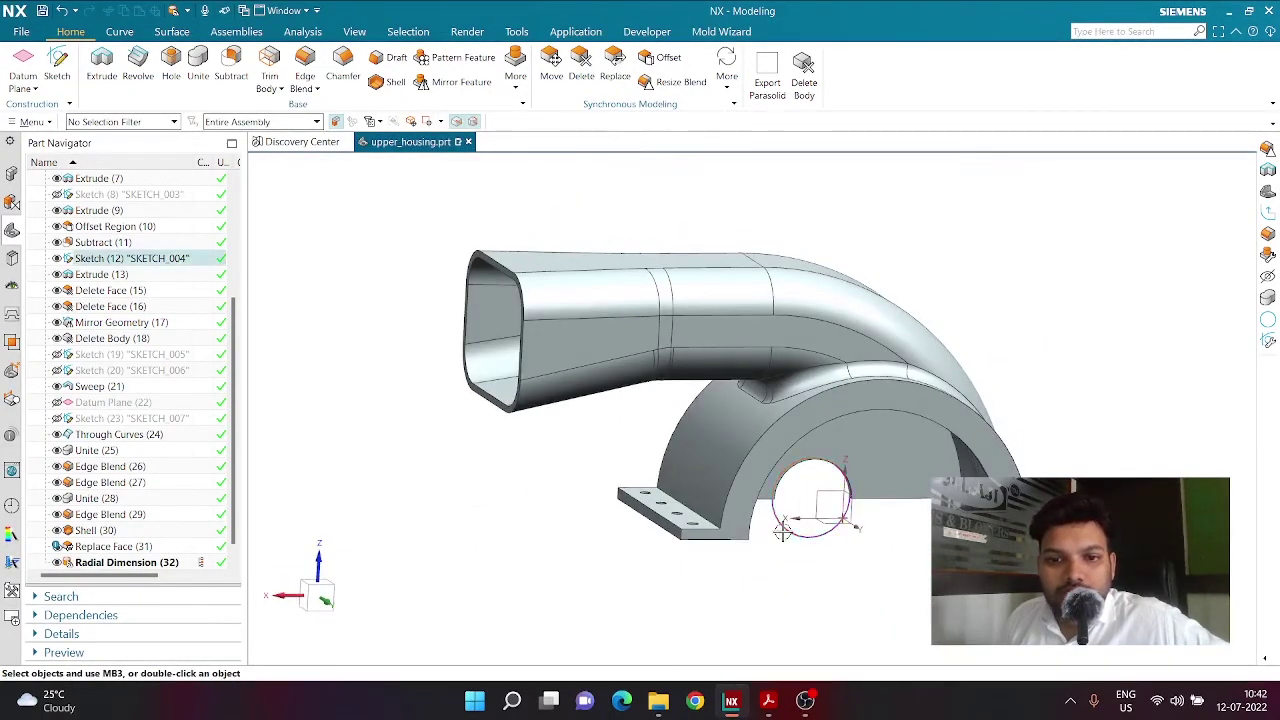
{"action": "key", "text": "Escape"}
{"action": "middle_click_drag", "start_coordinate": [806, 591], "coordinate": [838, 582]}
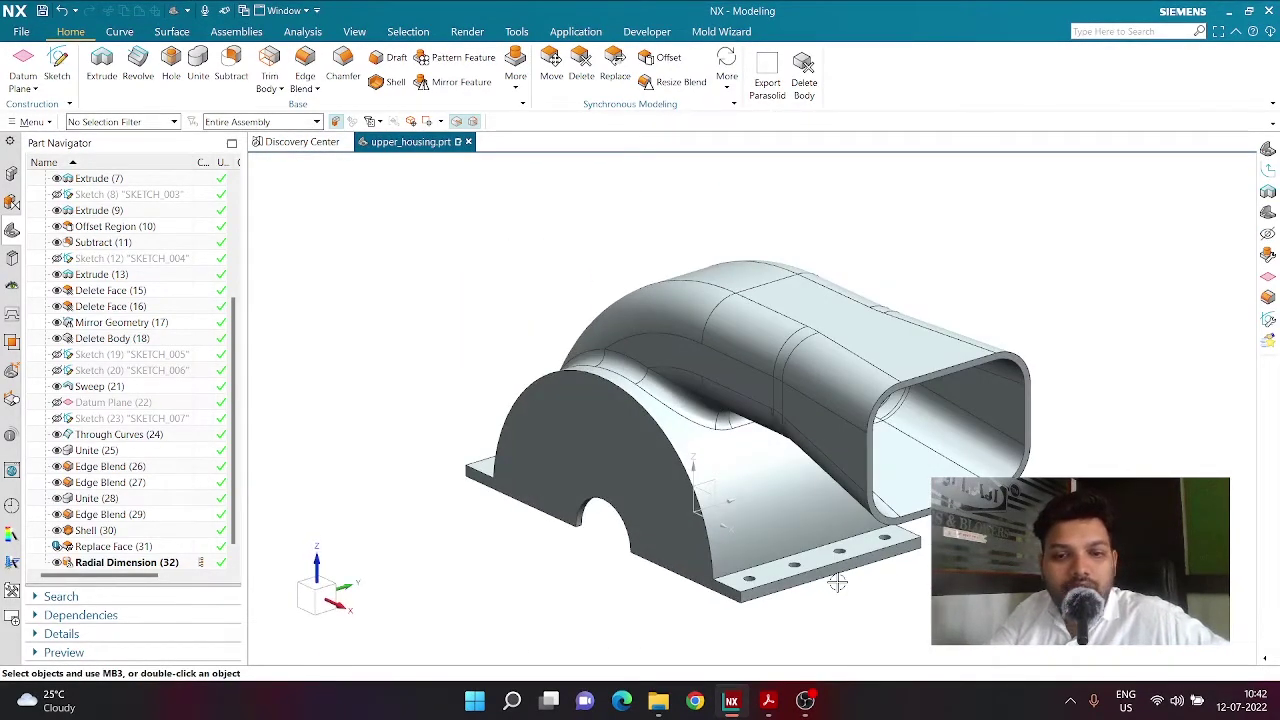
Save the upper_housing part and take a final look at the Upper_Housing drawing
{"action": "key", "text": "ctrl+s"}
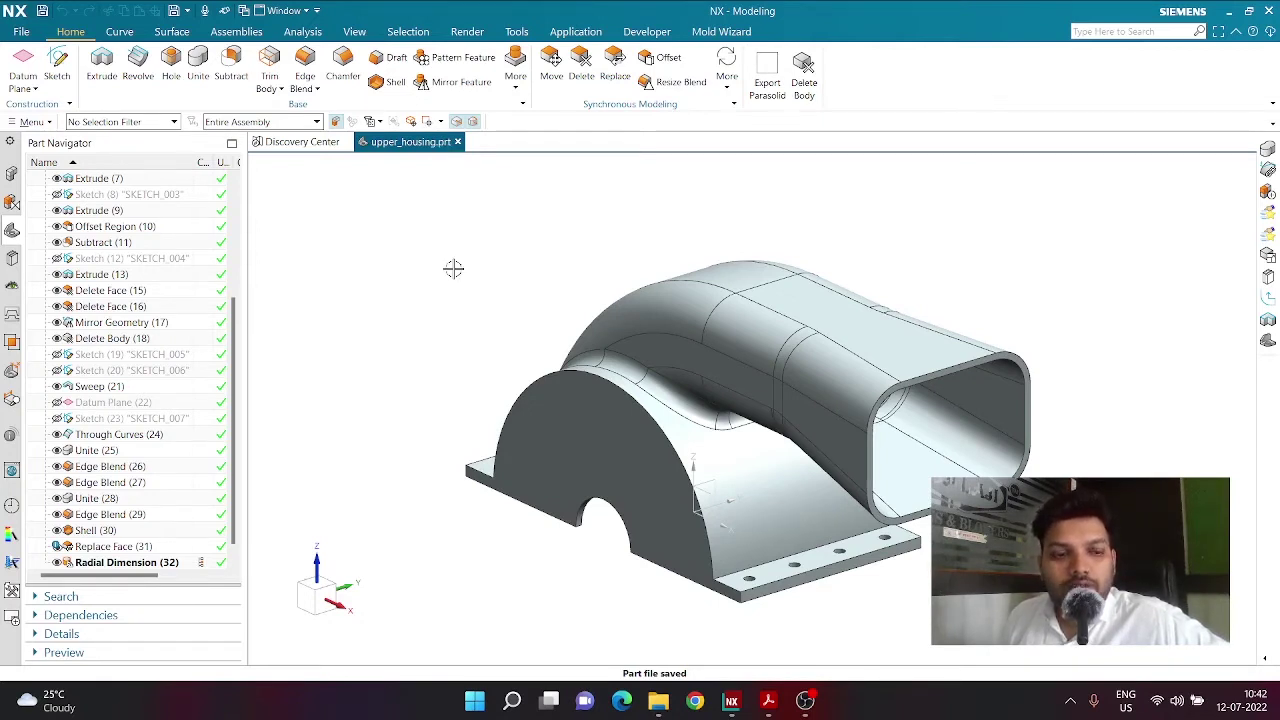
{"action": "left_click", "coordinate": [768, 702]}
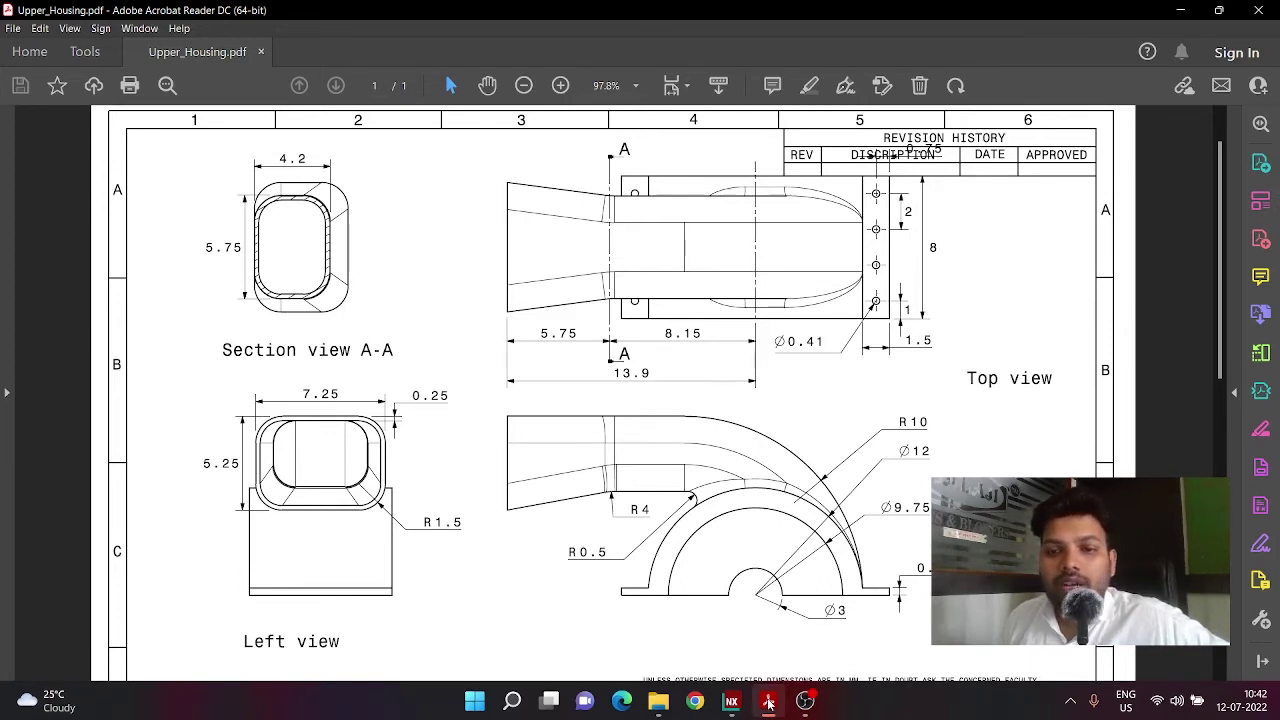
{"action": "left_click", "coordinate": [768, 703]}
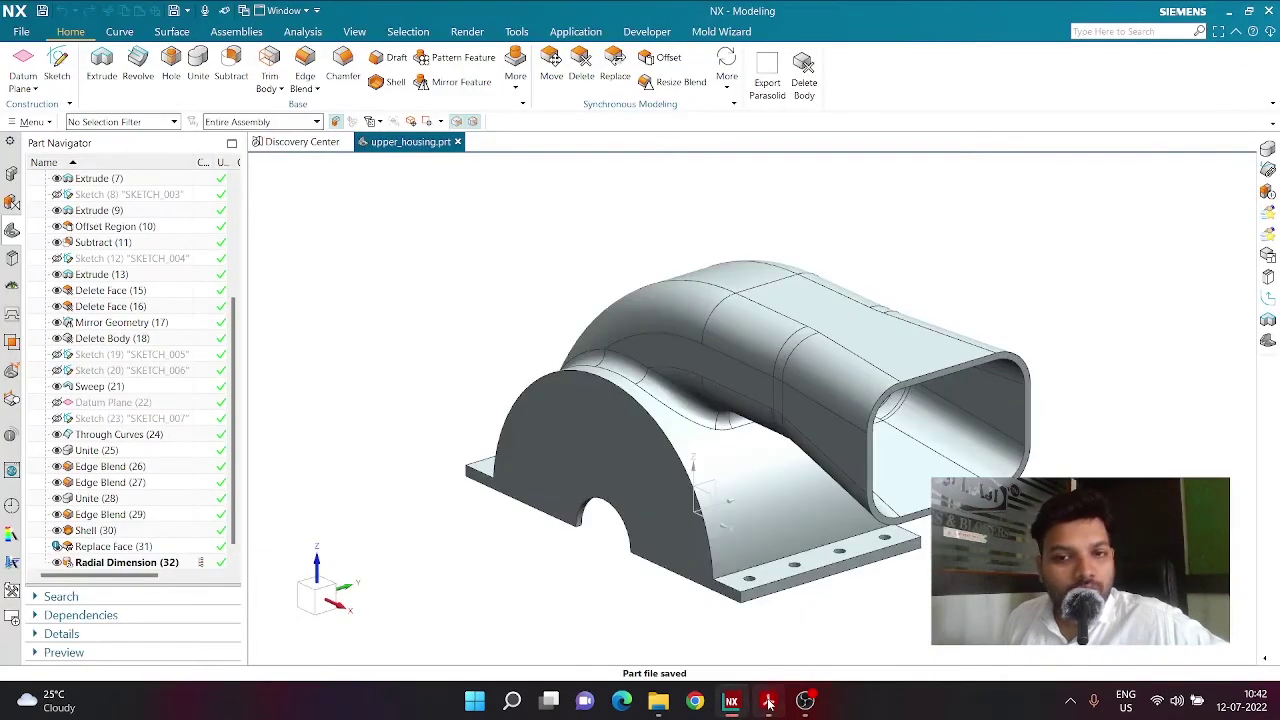